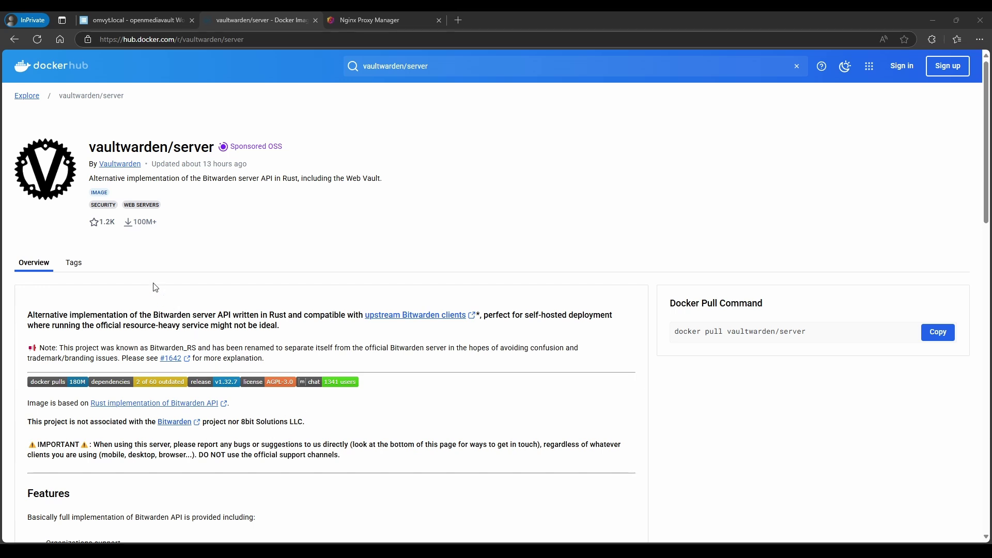
- Open openmediavault's Compose Networks list and select the proxy-network bridge entry
scroll(316, 310, down, 7)
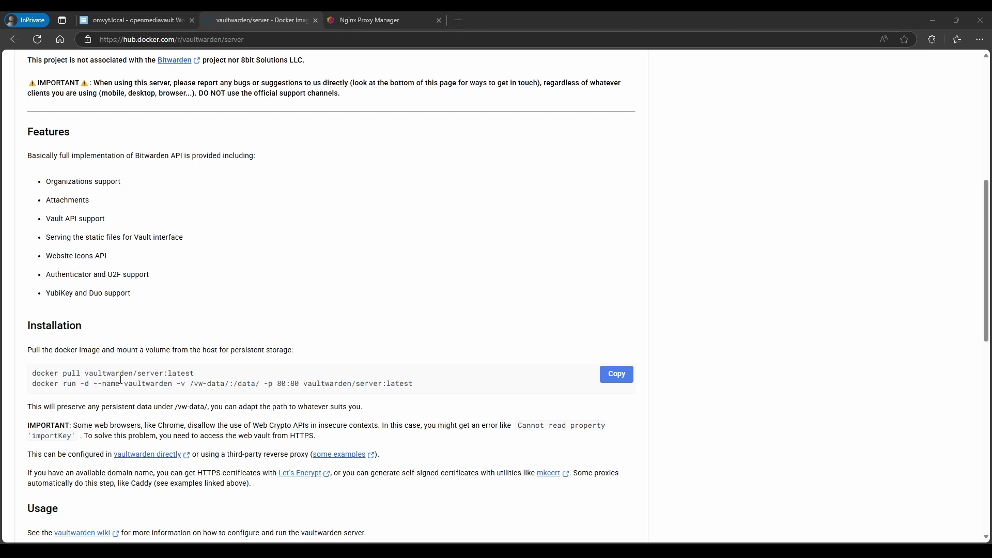
scroll(94, 388, down, 1)
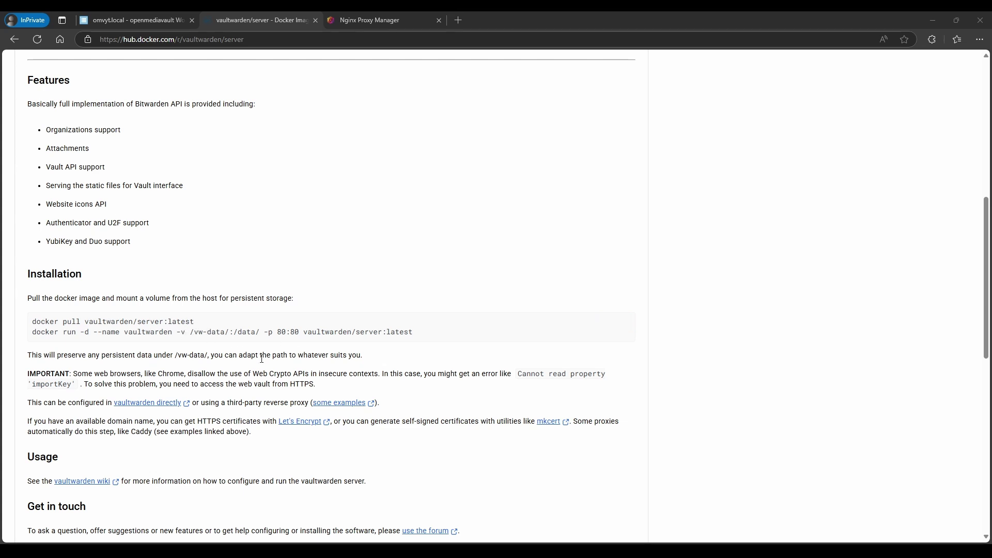
scroll(183, 371, up, 2)
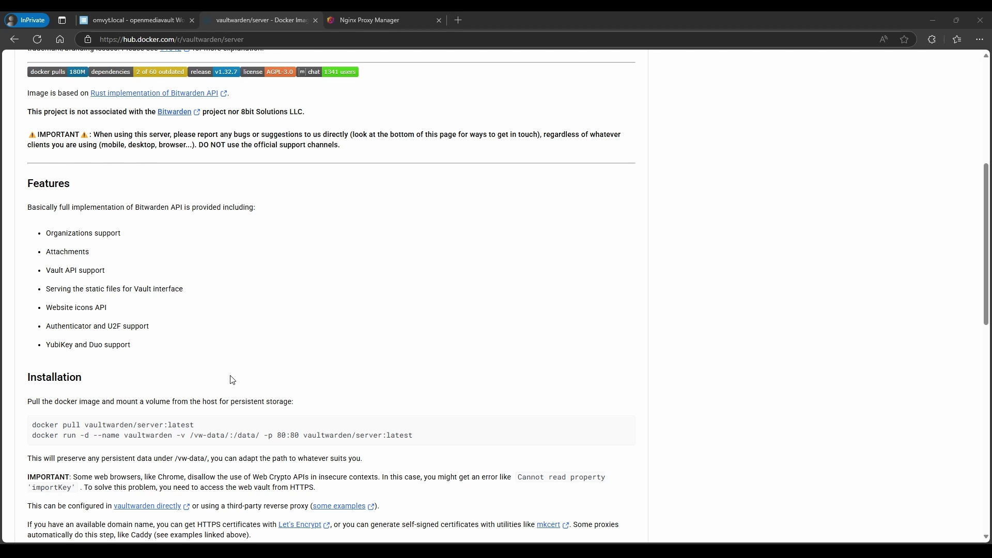
scroll(244, 374, up, 3)
click(122, 21)
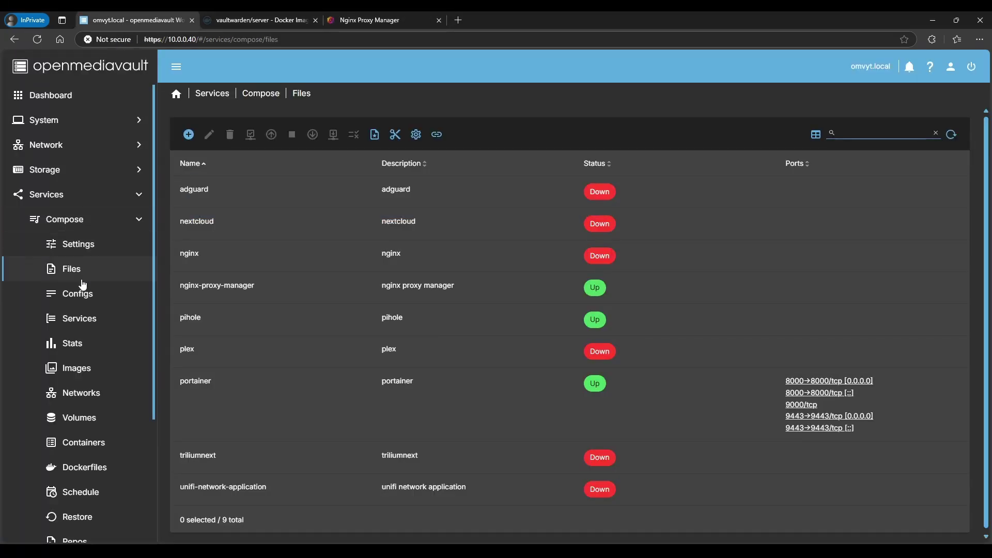
click(88, 405)
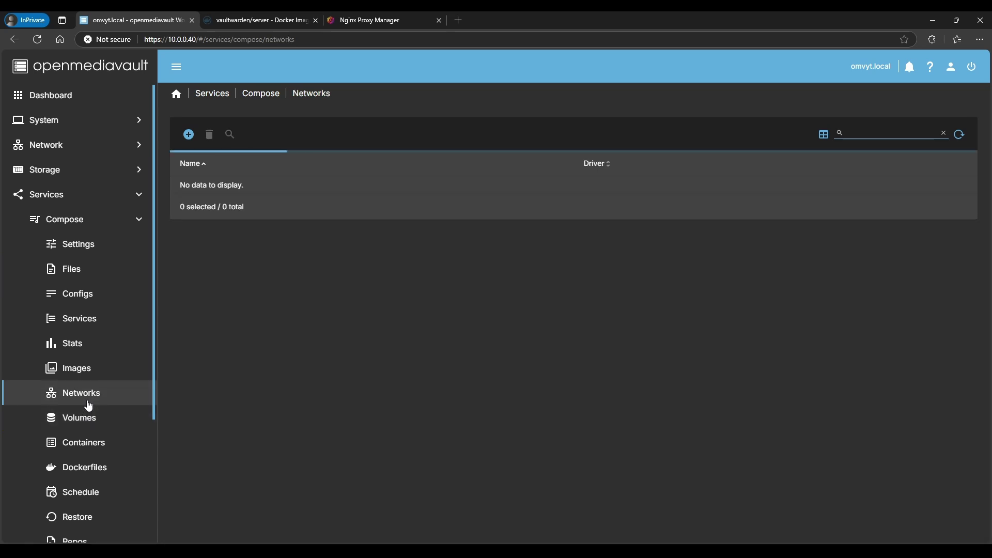
click(214, 334)
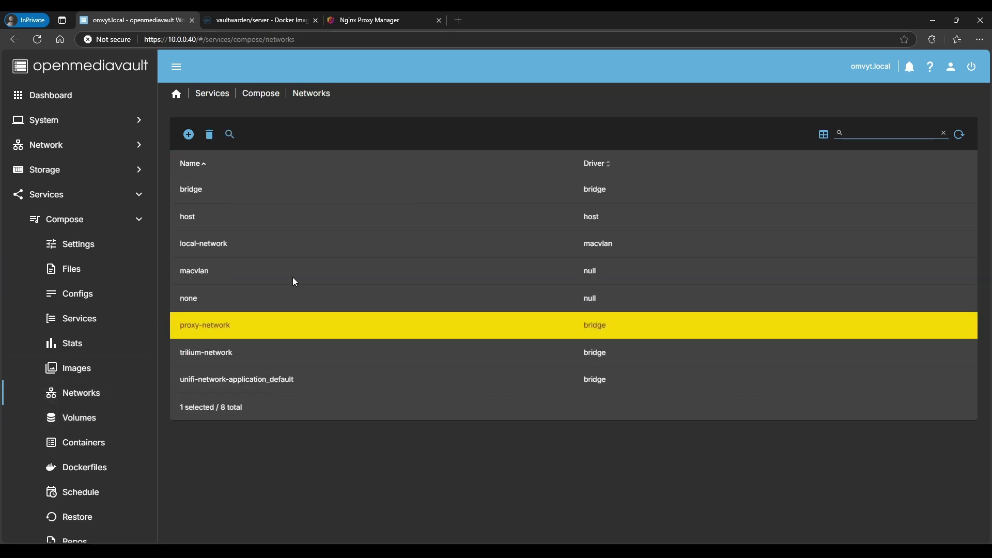
click(230, 134)
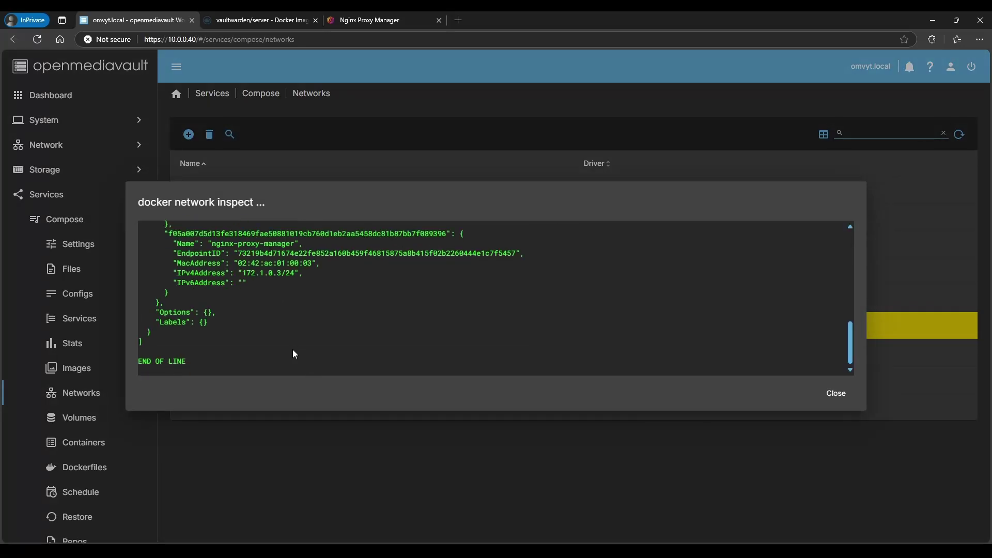
scroll(292, 350, up, 2)
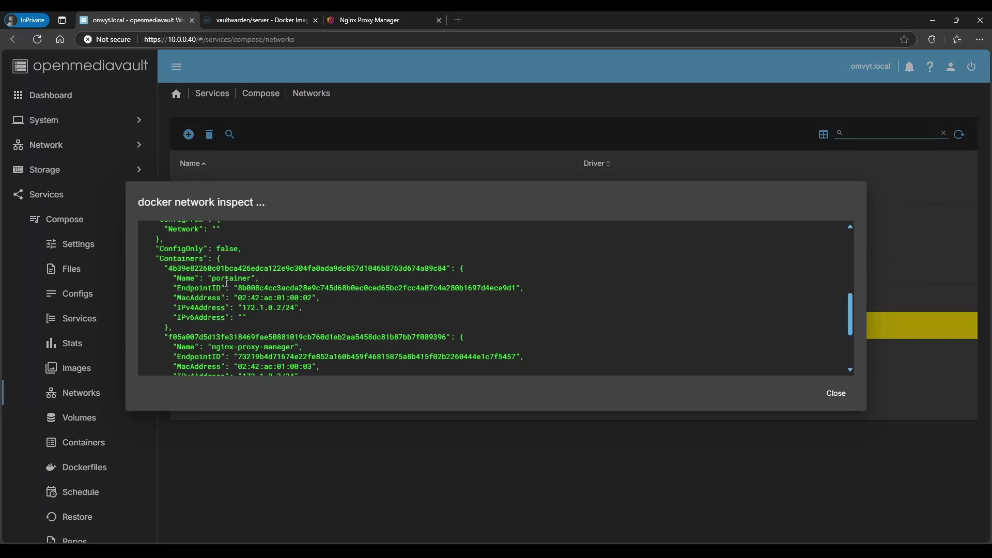
scroll(251, 348, up, 5)
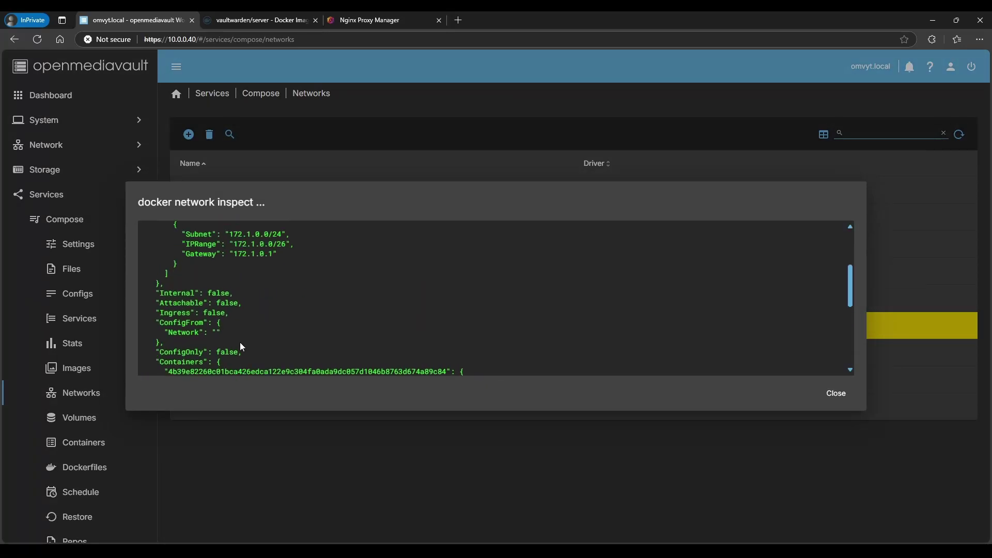
scroll(233, 329, up, 1)
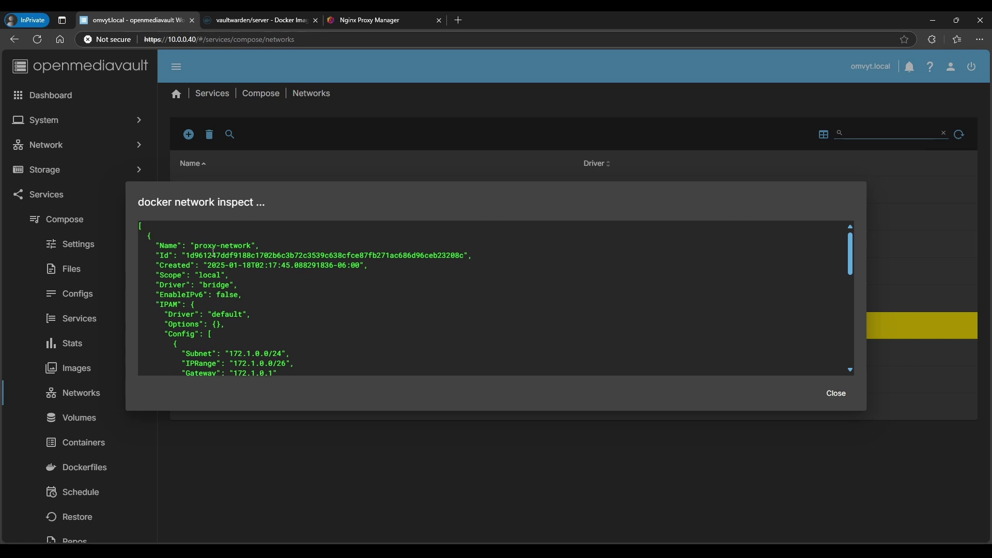
scroll(232, 268, down, 5)
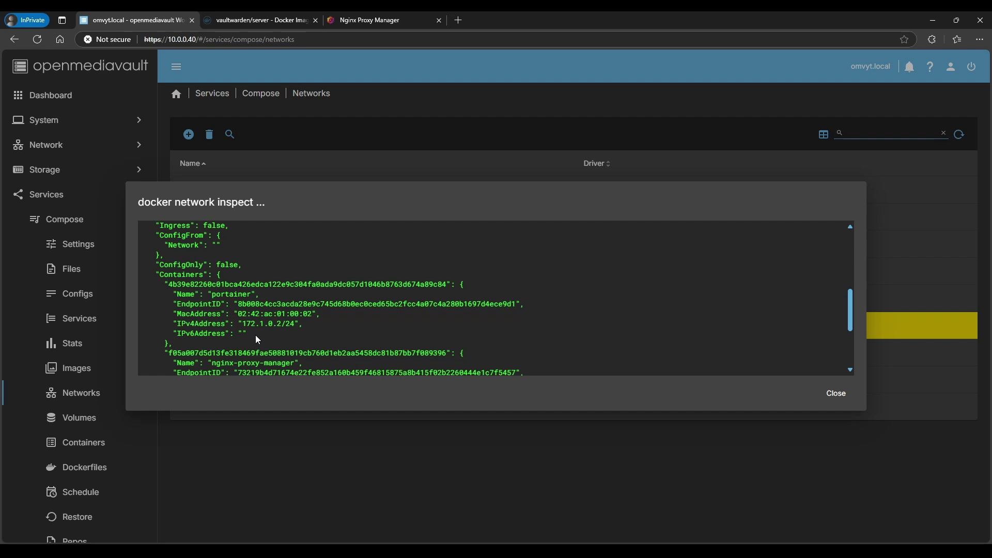
click(836, 393)
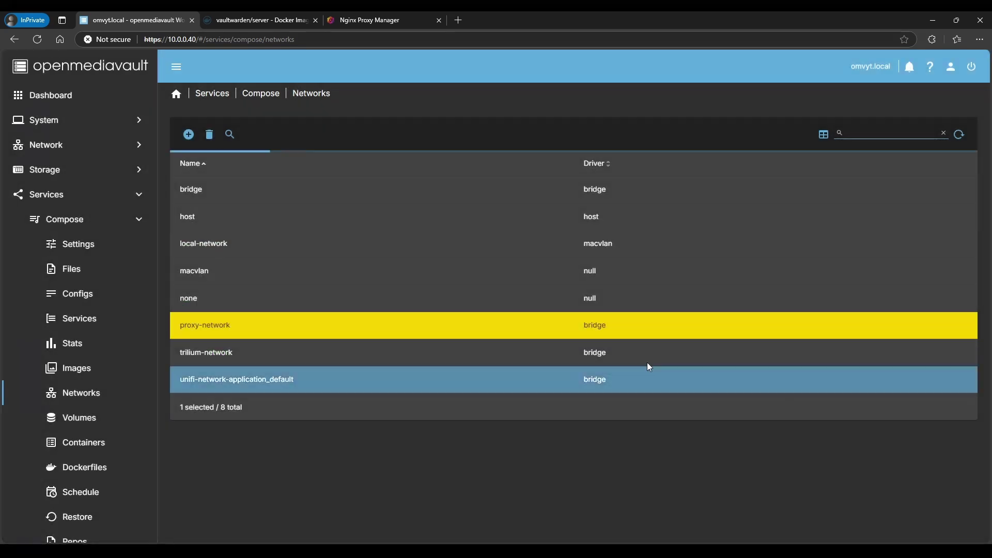
- Look over the Create network form's Name, bridge Driver and Subnet fields, then leave without saving
click(189, 136)
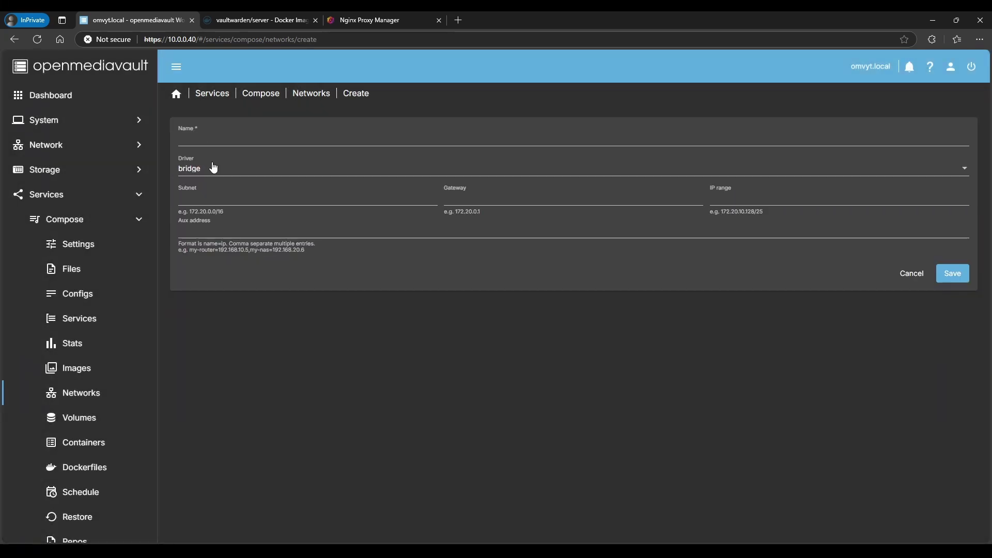
click(200, 139)
click(210, 177)
click(209, 176)
click(202, 199)
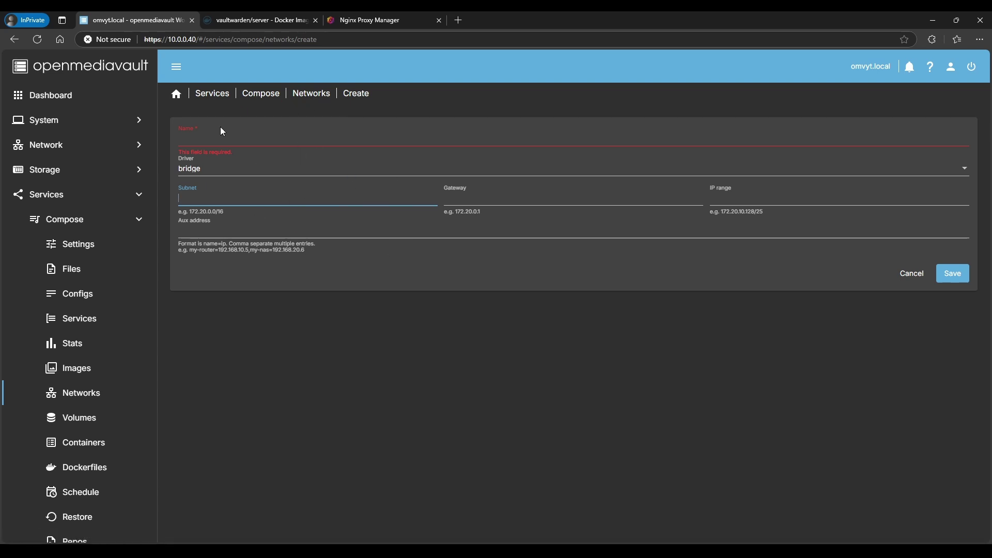
click(251, 97)
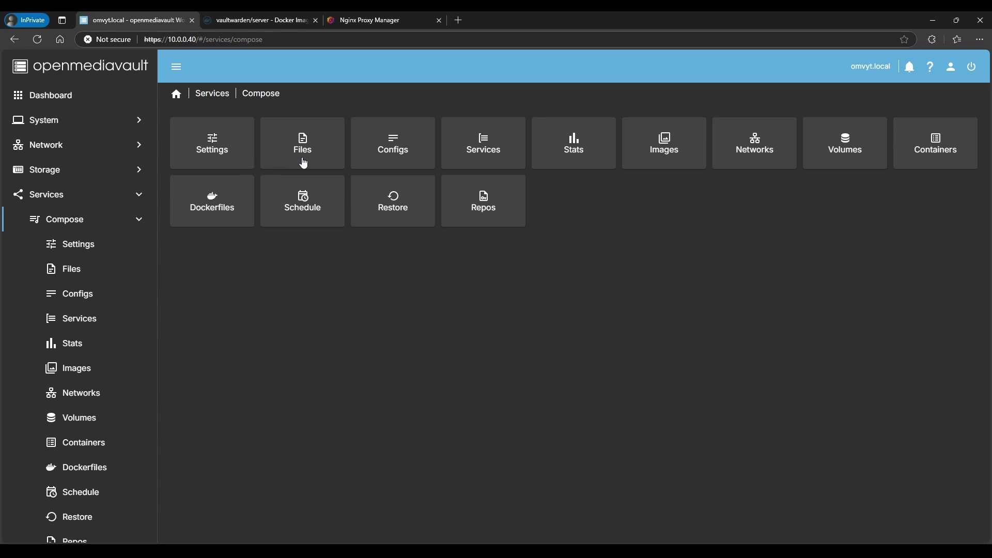
- Check the Compose settings, then review the Storage shared folders list
click(210, 160)
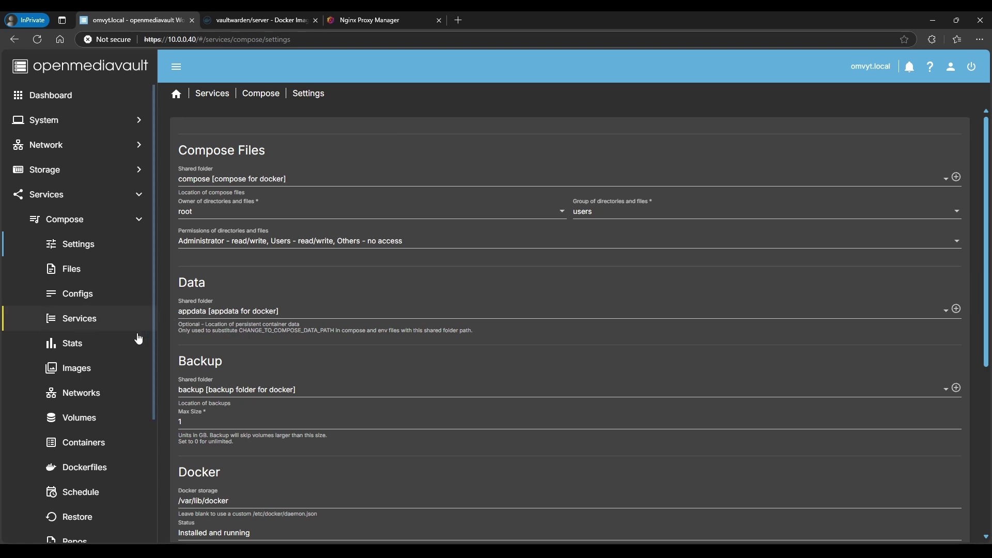
click(58, 173)
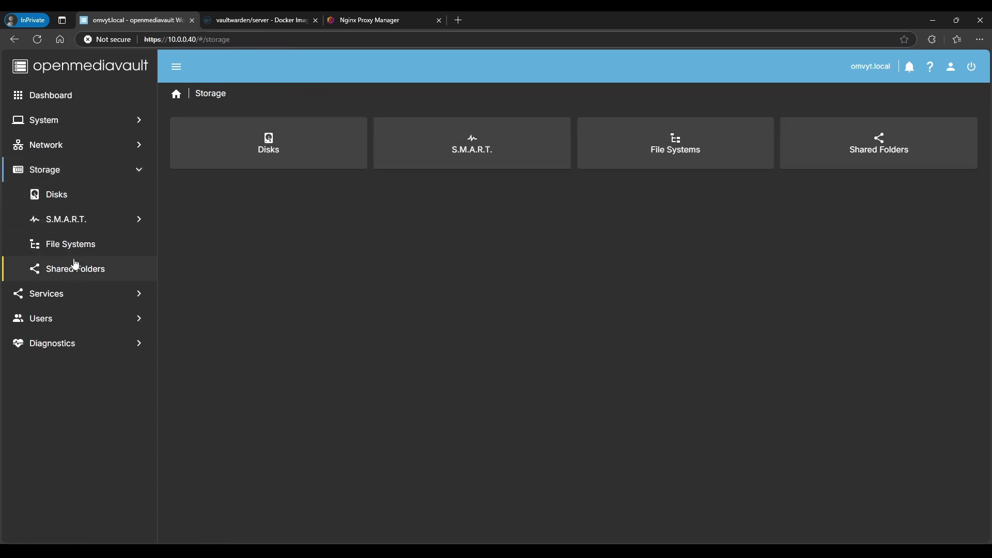
click(74, 269)
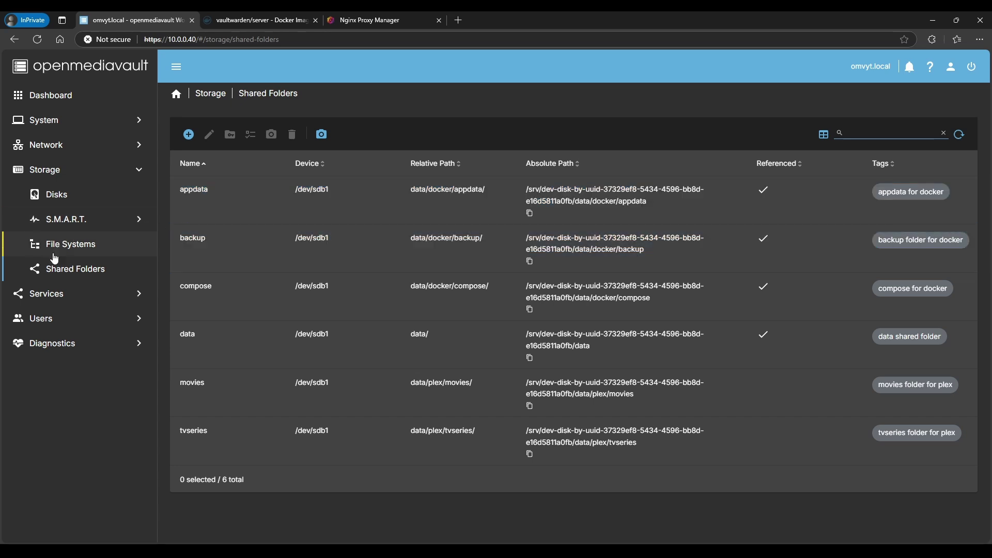
- Go to Services > Compose > Files and add a new compose file
click(72, 294)
click(37, 219)
click(287, 161)
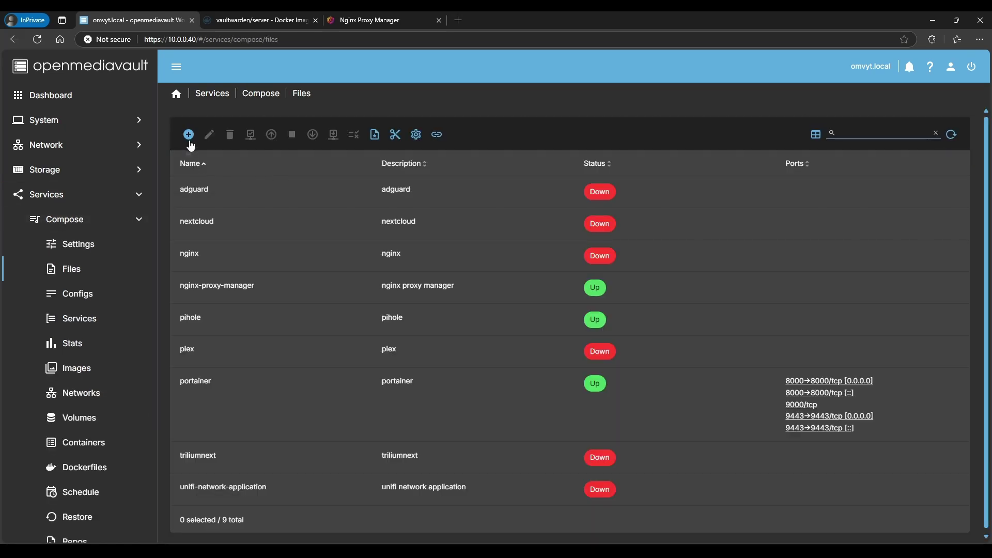
click(189, 134)
click(207, 163)
- Enter 'vaultwarden' as both the compose file's name and its description
click(223, 141)
text(va)
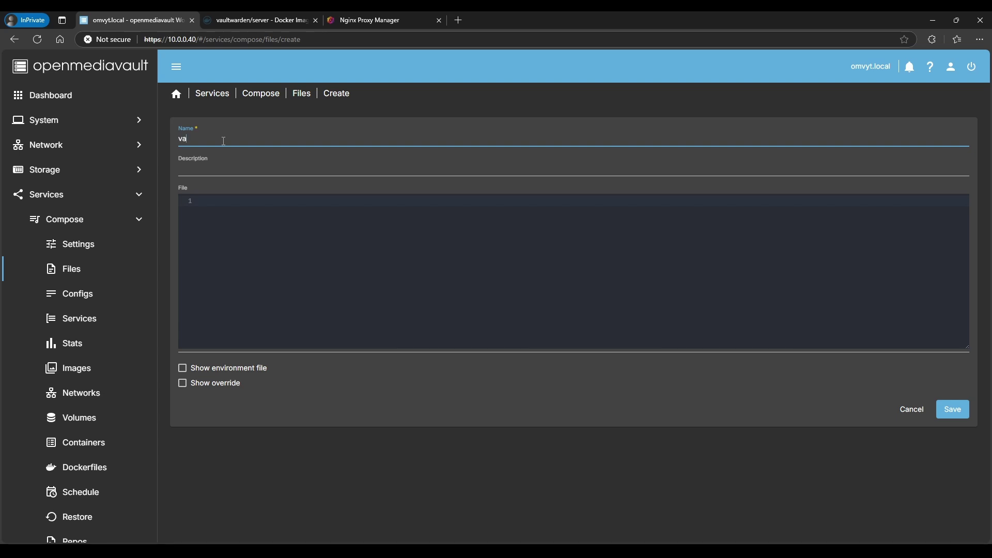
text(ultwarden)
click(237, 165)
text(vaultwarden)
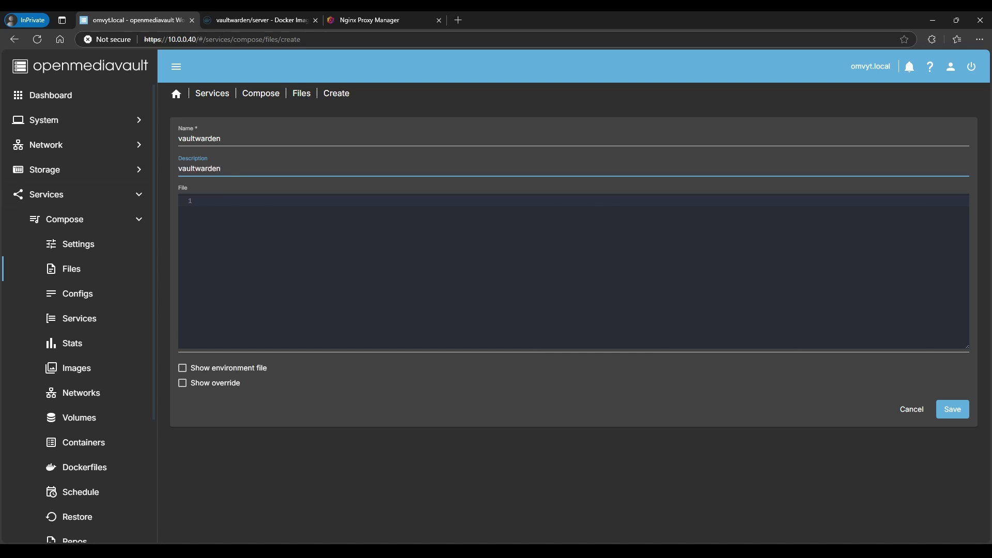
key(alt+Tab)
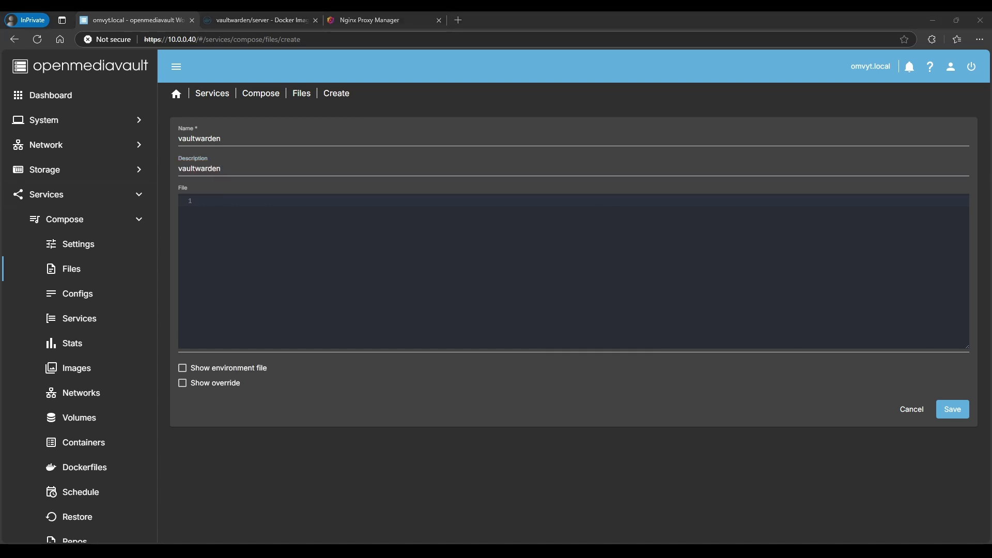
- Paste the vaultwarden docker-compose YAML into the file editor and check host port 8081
click(232, 210)
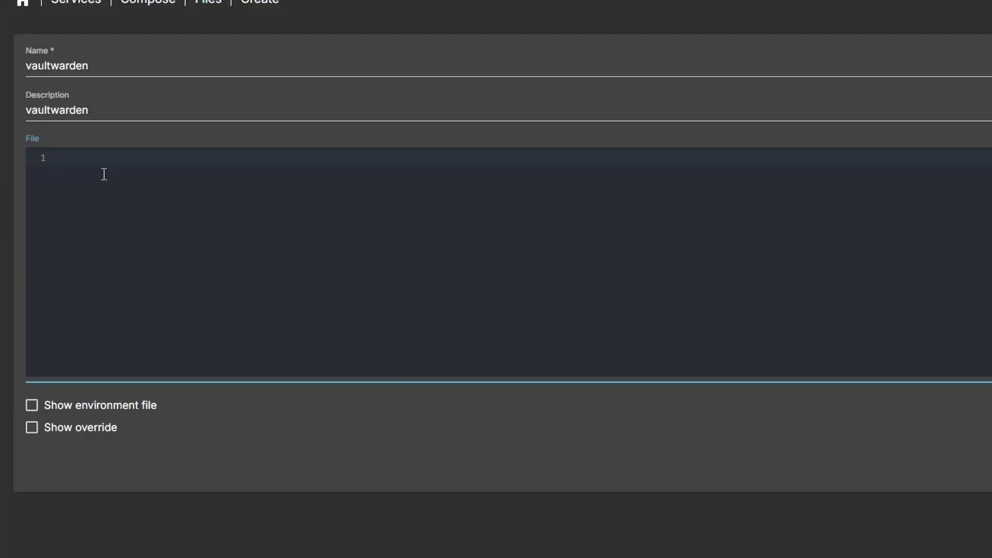
key(ctrl+v)
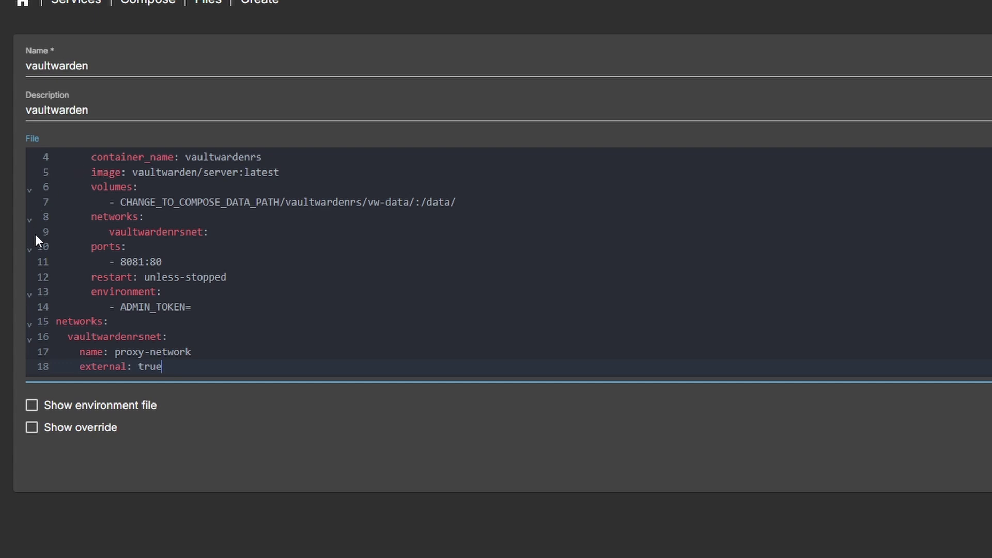
mouse_move(123, 264)
mouse_down()
mouse_move(146, 265)
mouse_move(109, 263)
mouse_move(141, 267)
mouse_up()
click(144, 262)
- Review the ADMIN_TOKEN line and highlight every occurrence of vaultwardenrs
scroll(129, 269, up, 1)
scroll(129, 273, down, 1)
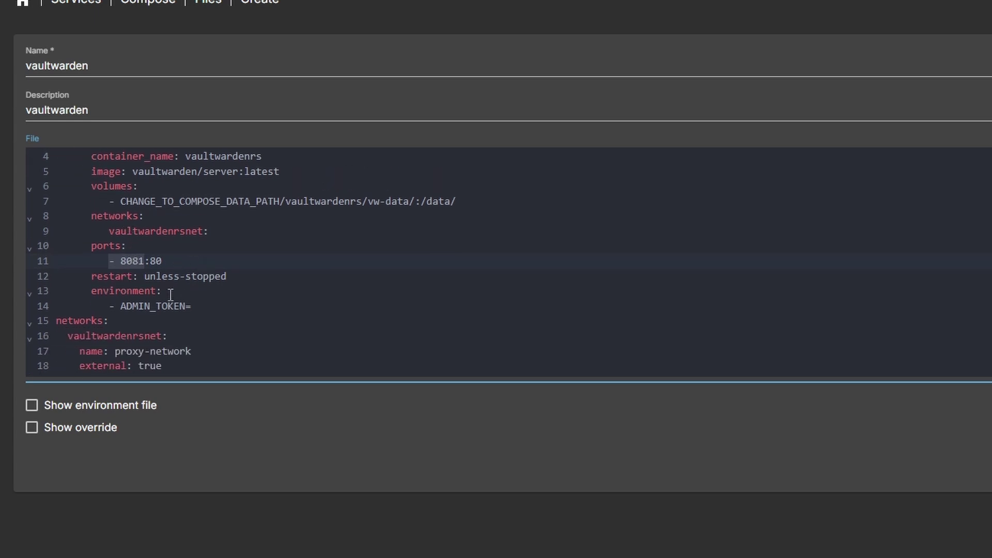
drag(197, 309, 120, 311)
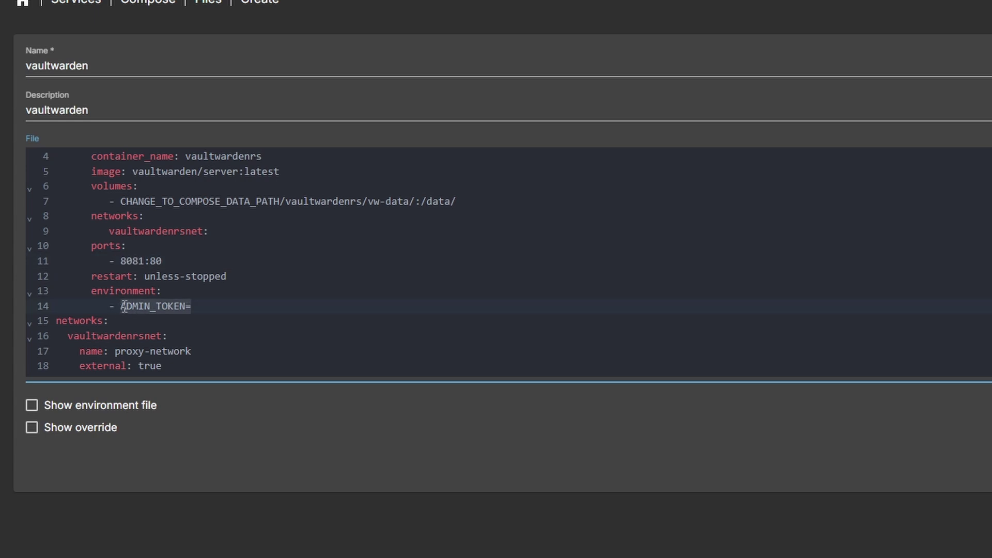
scroll(178, 205, up, 1)
drag(185, 203, 267, 203)
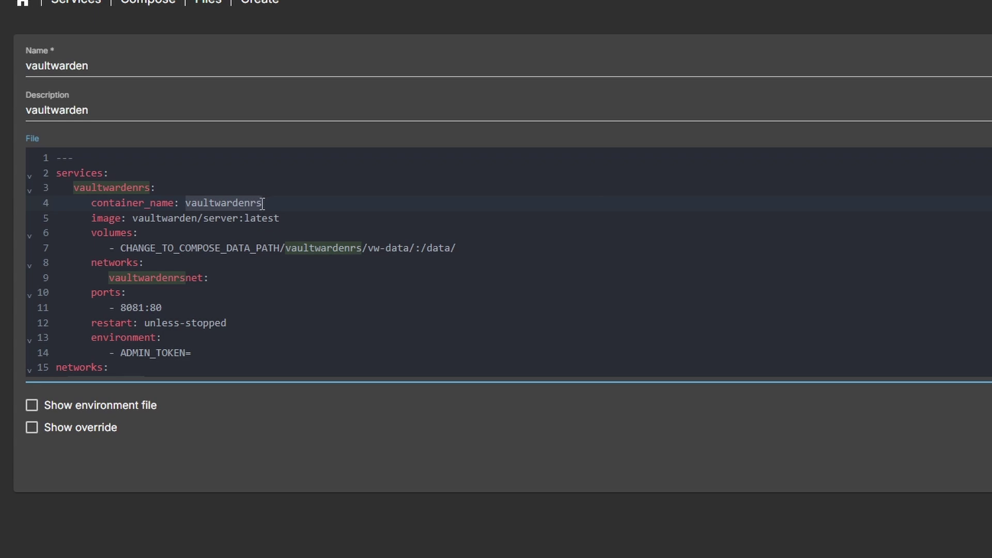
- Rename the container and service to vaultwarden and both network entries to vaultwardennet
click(267, 202)
key(BackSpace)
key(BackSpace)
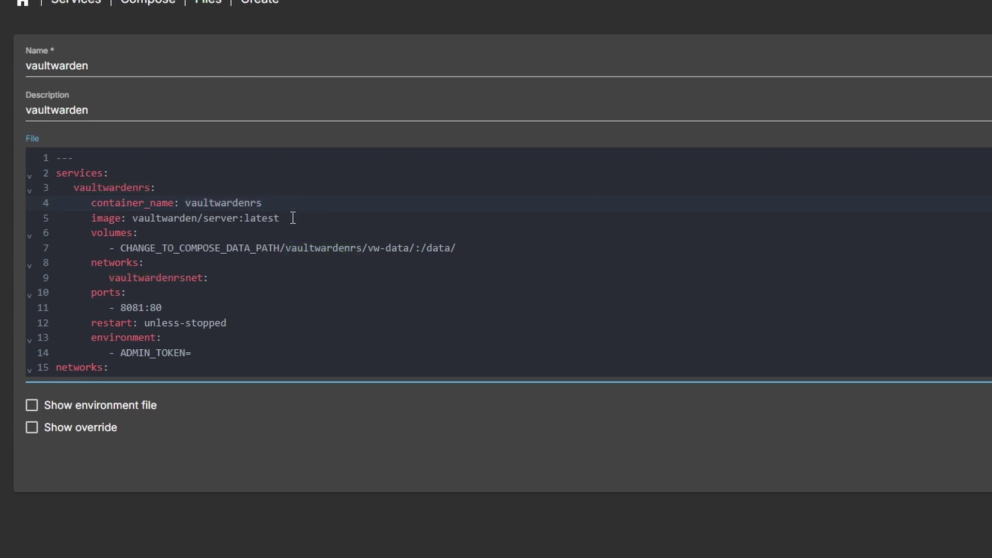
click(149, 188)
key(BackSpace)
key(BackSpace)
click(184, 278)
key(BackSpace)
key(BackSpace)
scroll(205, 303, down, 1)
click(144, 337)
key(BackSpace)
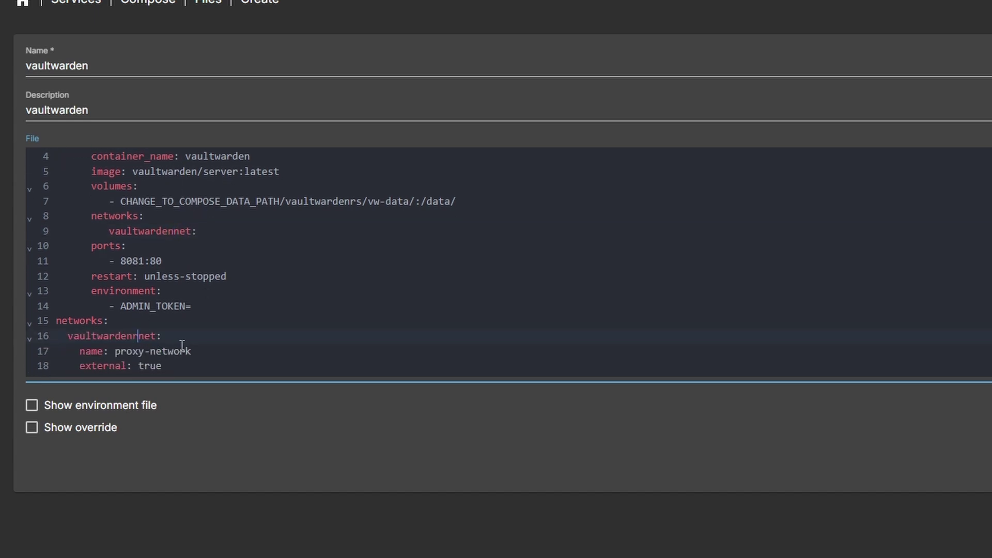
key(BackSpace)
scroll(192, 339, up, 1)
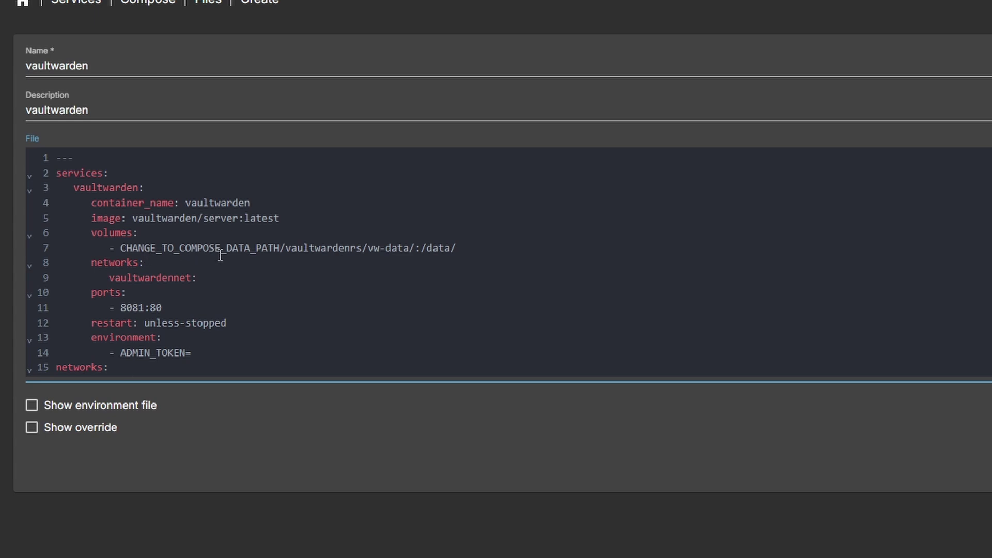
- Change the data path folder from vaultwardenrs to vaultwarden
drag(278, 256, 309, 253)
click(359, 249)
key(BackSpace)
key(BackSpace)
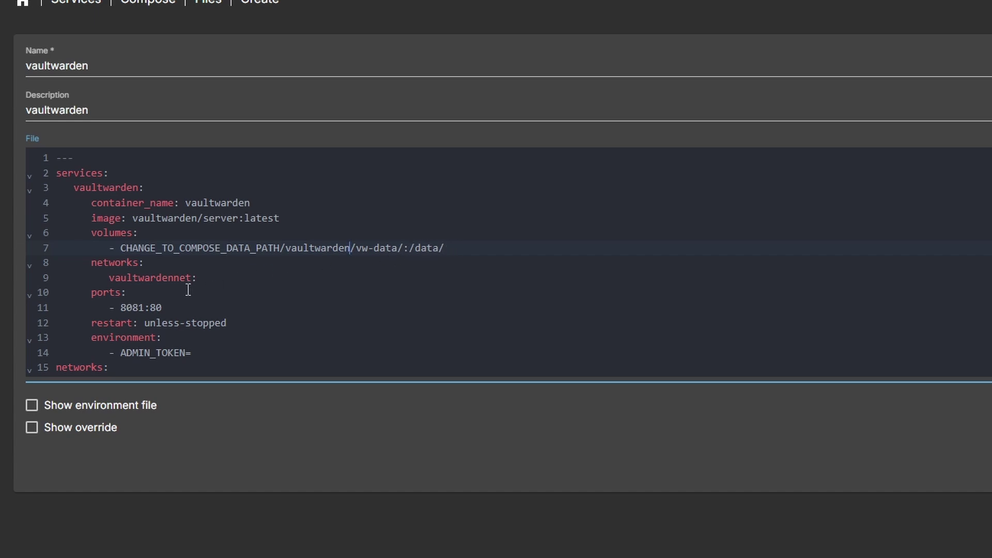
click(205, 354)
scroll(213, 350, down, 1)
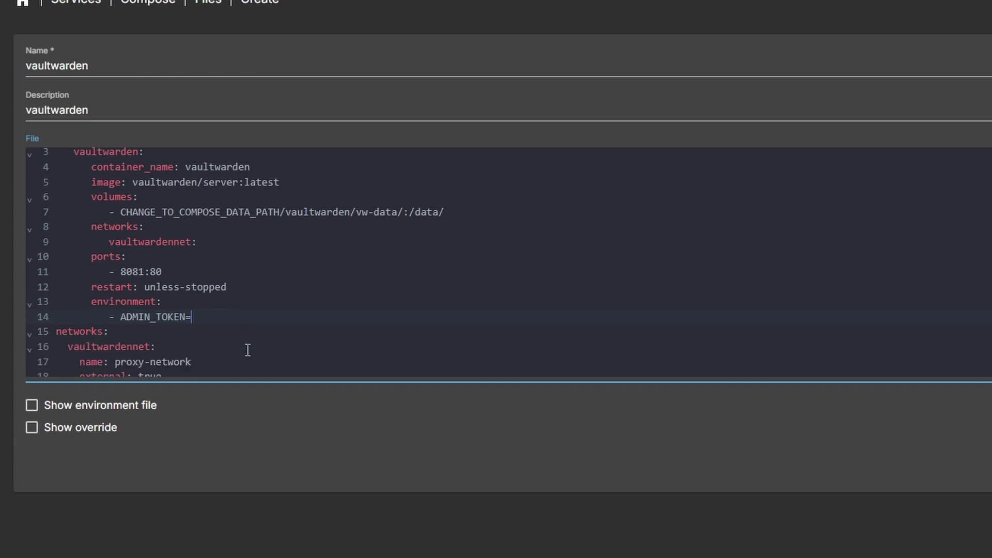
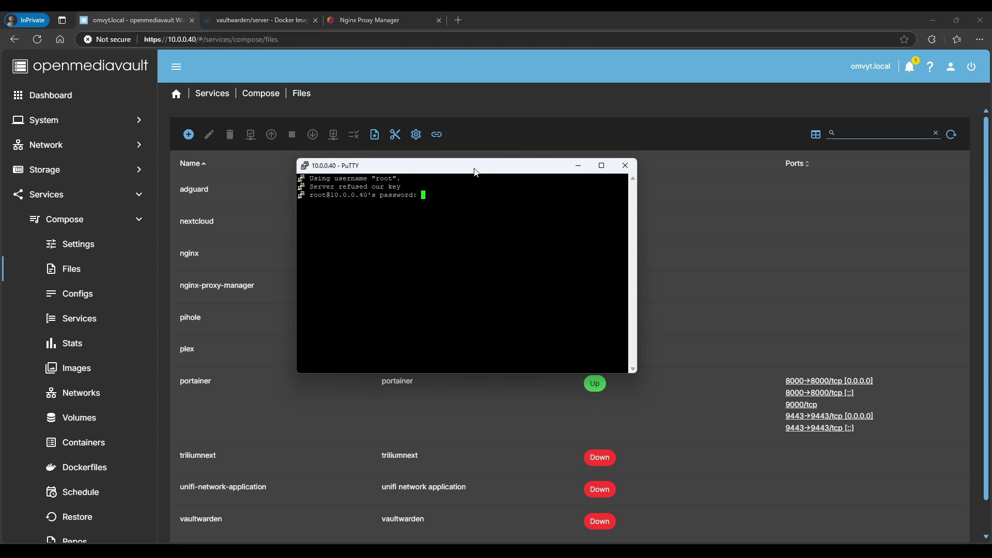
- Log in as root, run the pasted vaultwarden/server:latest hash command, then recall it
key(Return)
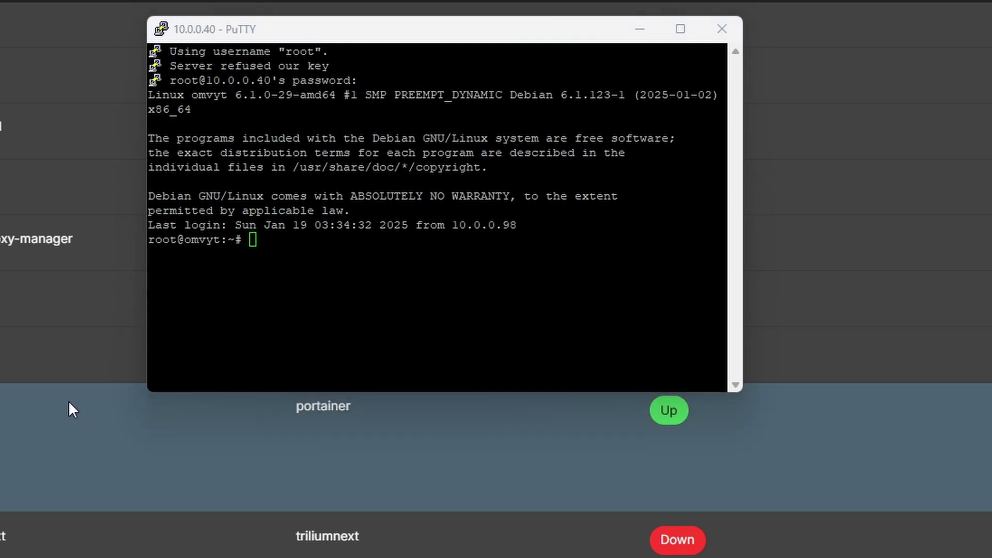
click(285, 287)
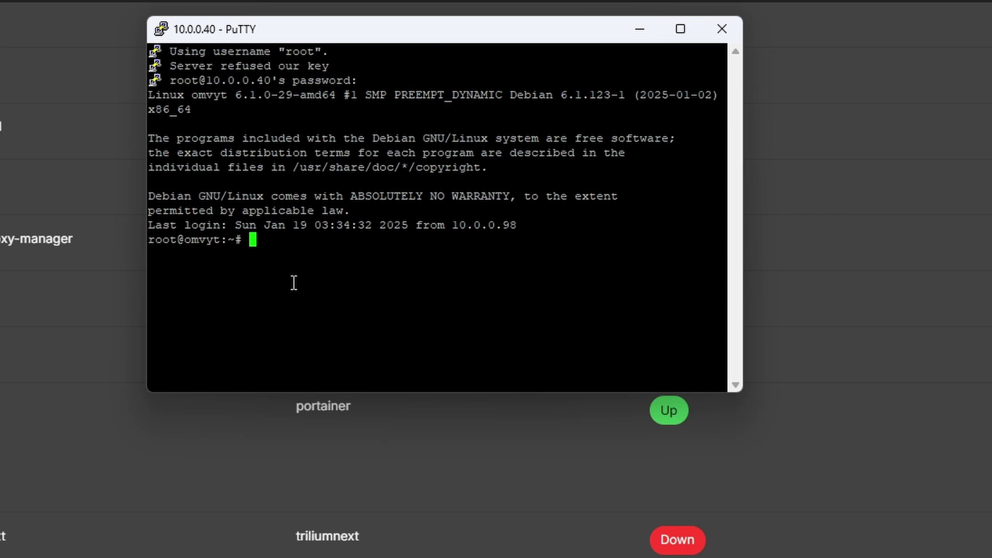
right_click(285, 279)
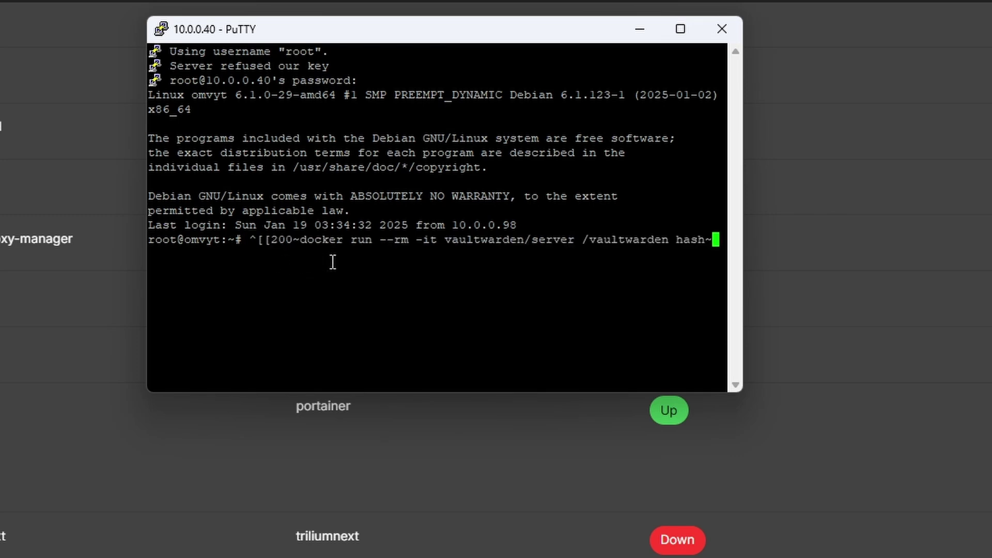
key(Left)
key(Left)
key(Left)
key(Left)
key(Left)
key(Left)
key(Left)
key(Left)
key(Left)
key(Left)
key(Left)
key(Left)
key(Left)
key(Left)
key(Left)
key(Left)
key(Left)
key(Left)
key(Left)
key(Left)
key(Left)
key(Left)
key(Left)
key(Left)
key(Left)
key(Left)
key(Left)
key(Left)
key(Left)
key(Left)
key(Left)
key(Left)
key(Left)
key(Left)
key(Left)
key(Left)
key(Left)
key(Left)
key(Left)
key(Left)
key(BackSpace)
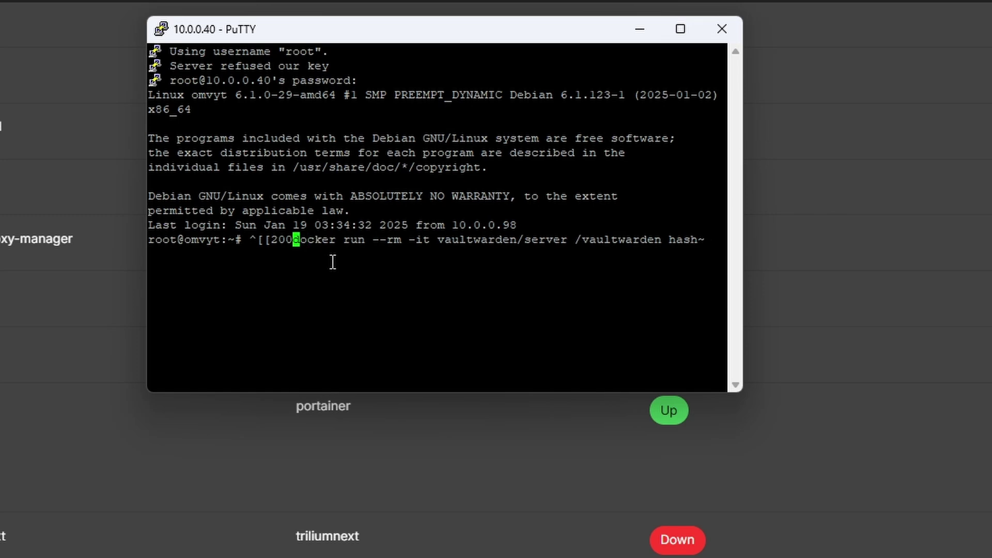
key(BackSpace)
key(BackSpace)
key(BackSpace)
key(BackSpace)
key(BackSpace)
key(Return)
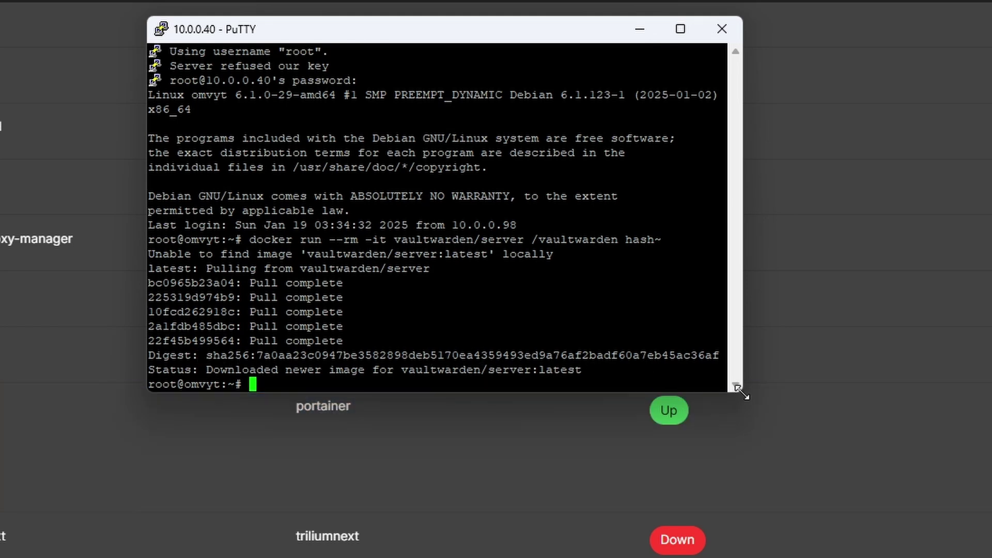
drag(742, 395, 880, 535)
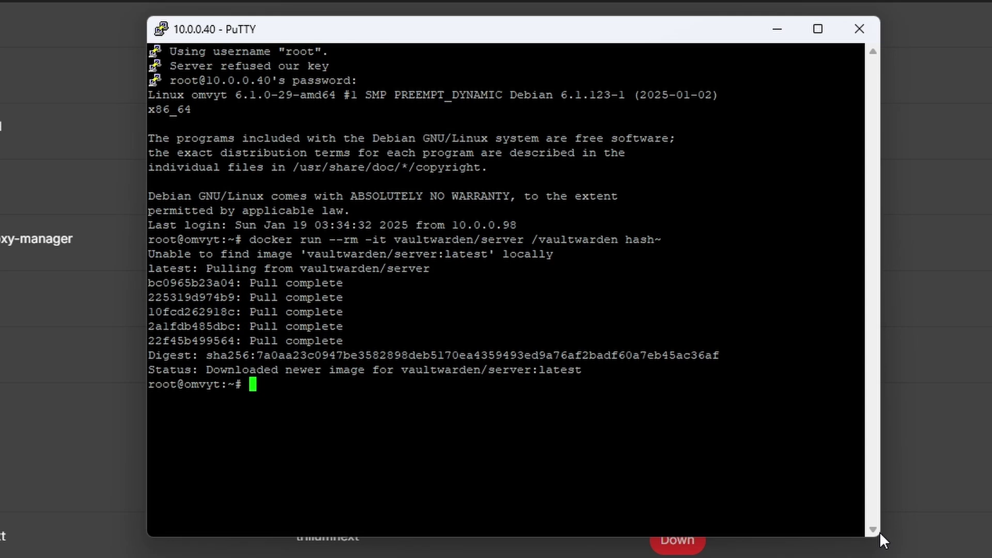
key(Up)
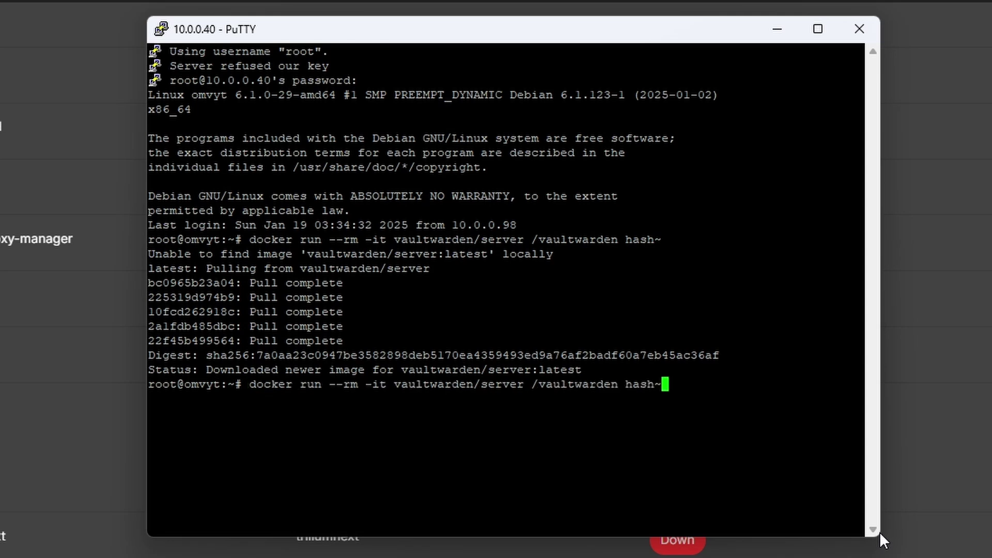
- Rerun the hash command, enter and confirm the admin password, and copy the Argon2id ADMIN_TOKEN
key(BackSpace)
key(Return)
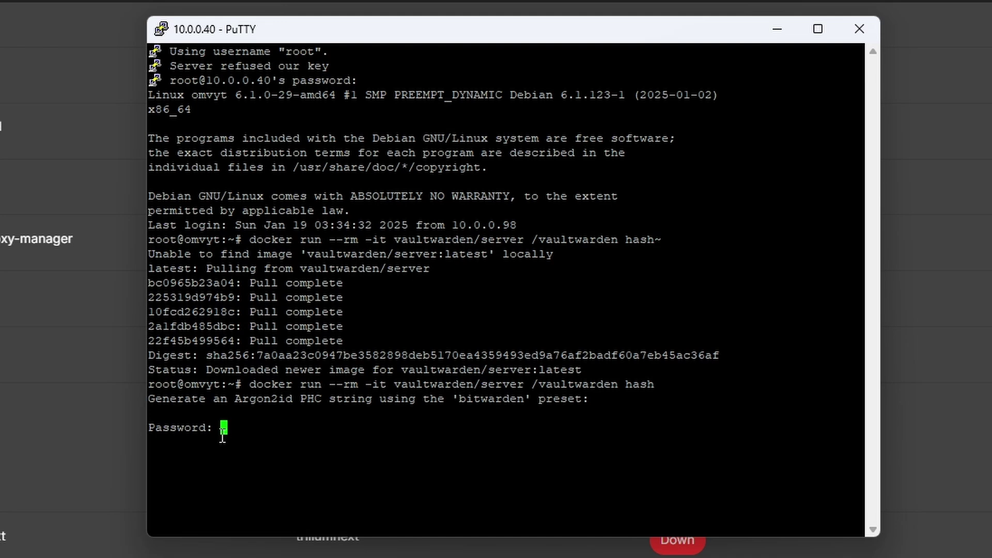
key(Return)
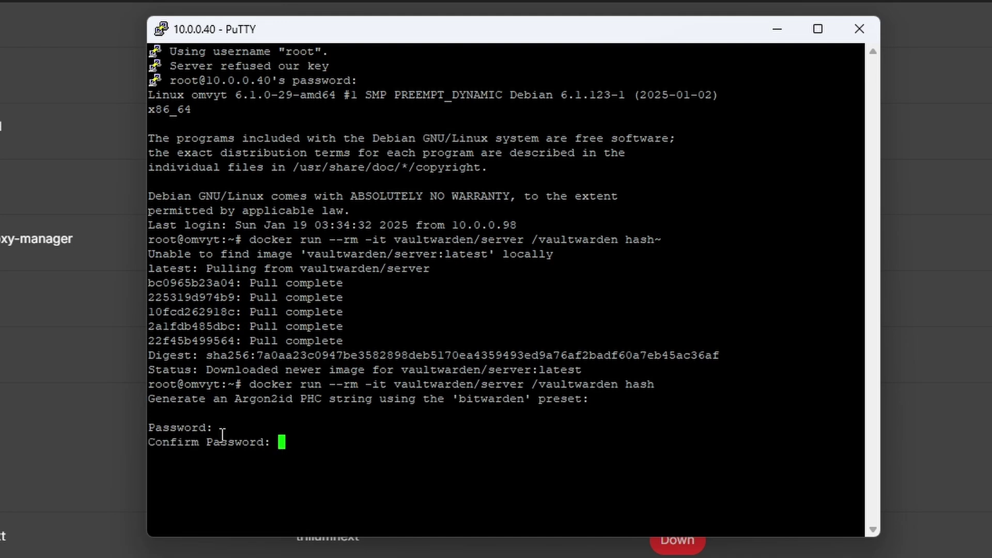
key(Return)
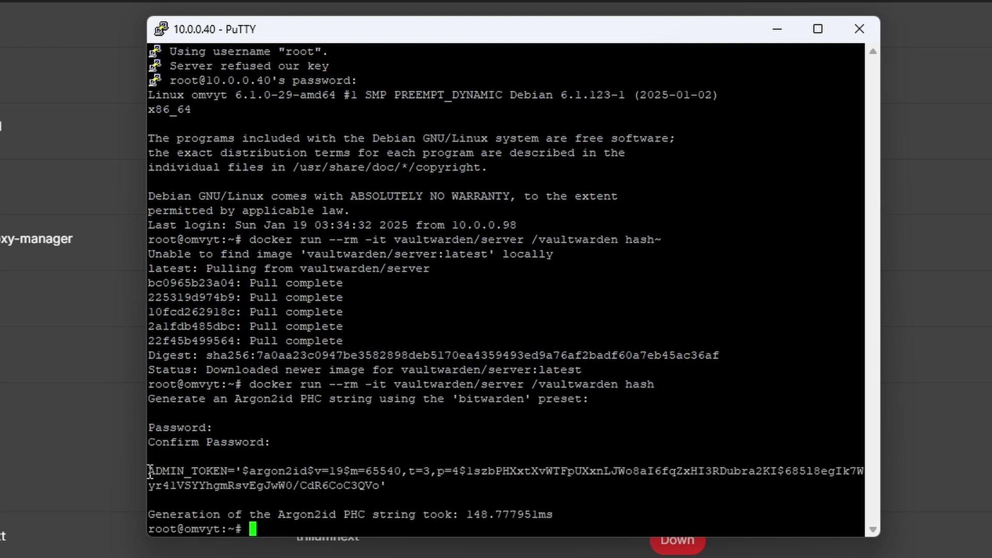
drag(149, 471, 387, 488)
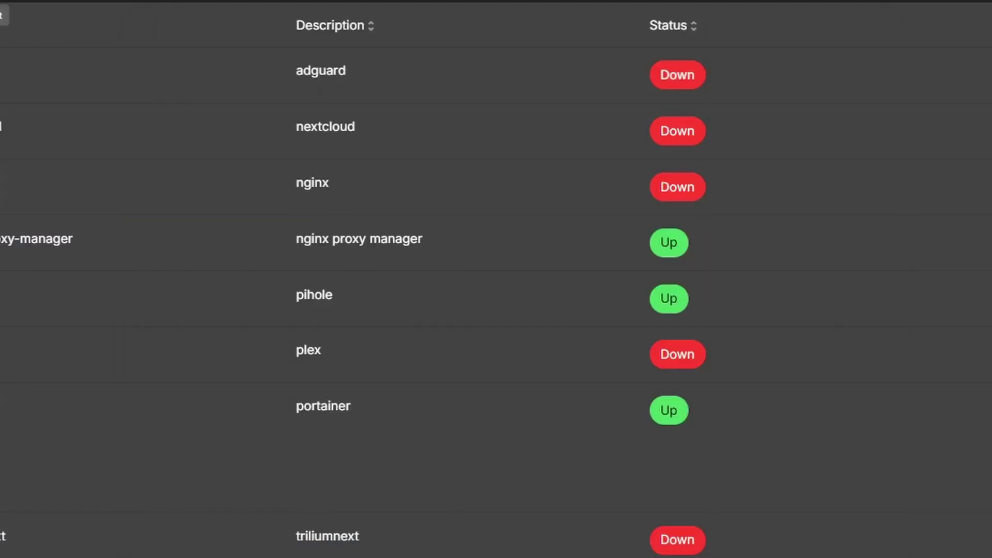
- Paste the generated token into line 14 of the vaultwarden compose file and strip its quotes
click(196, 520)
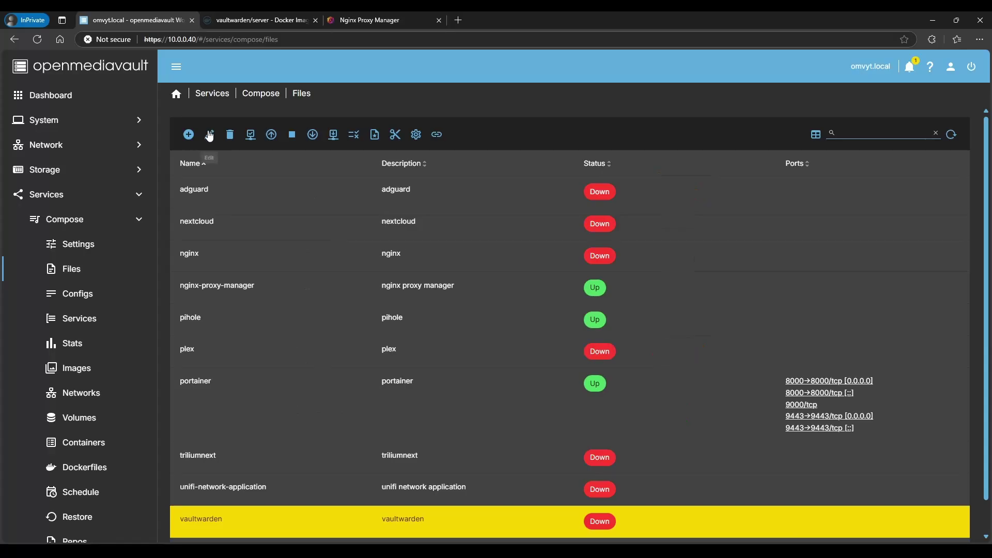
click(210, 133)
drag(242, 332, 291, 333)
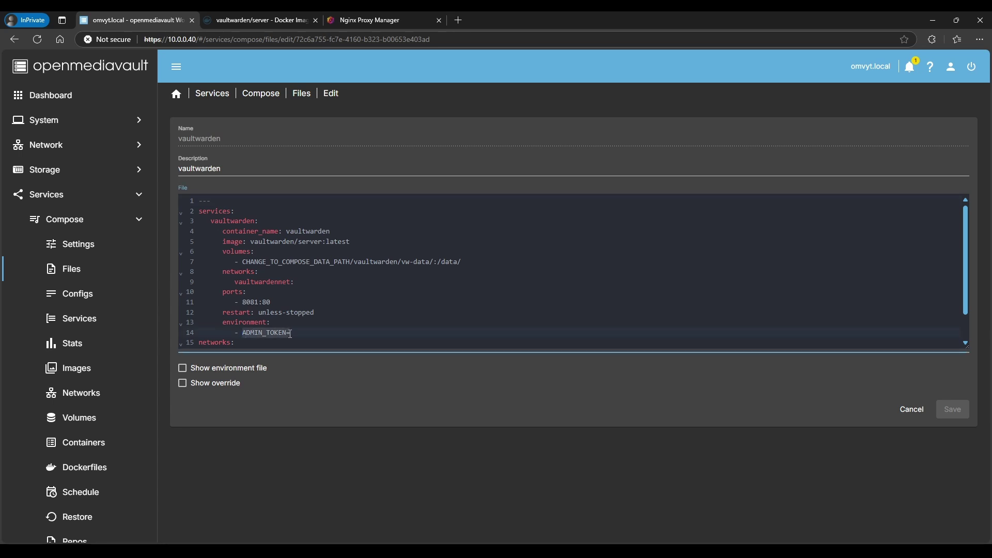
key(ctrl+v)
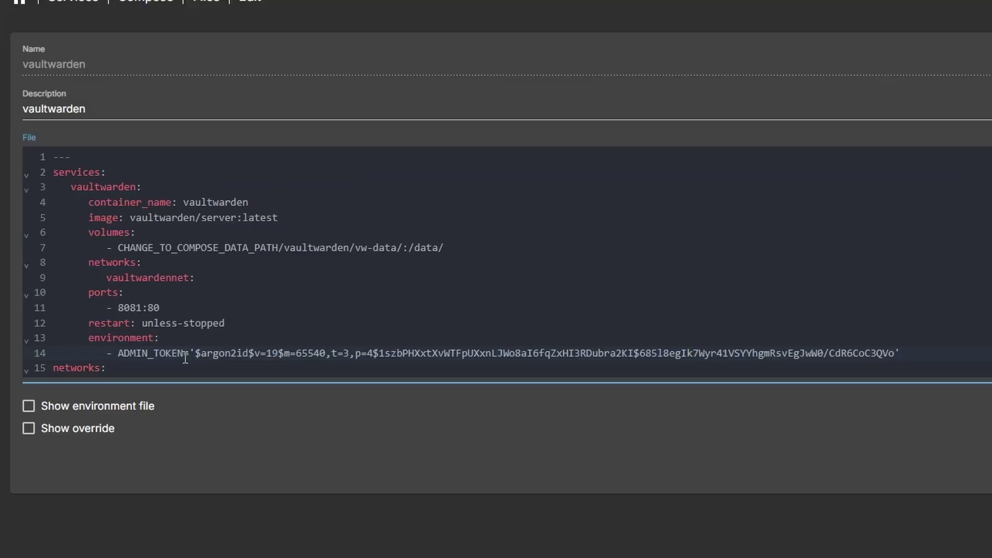
click(191, 354)
key(BackSpace)
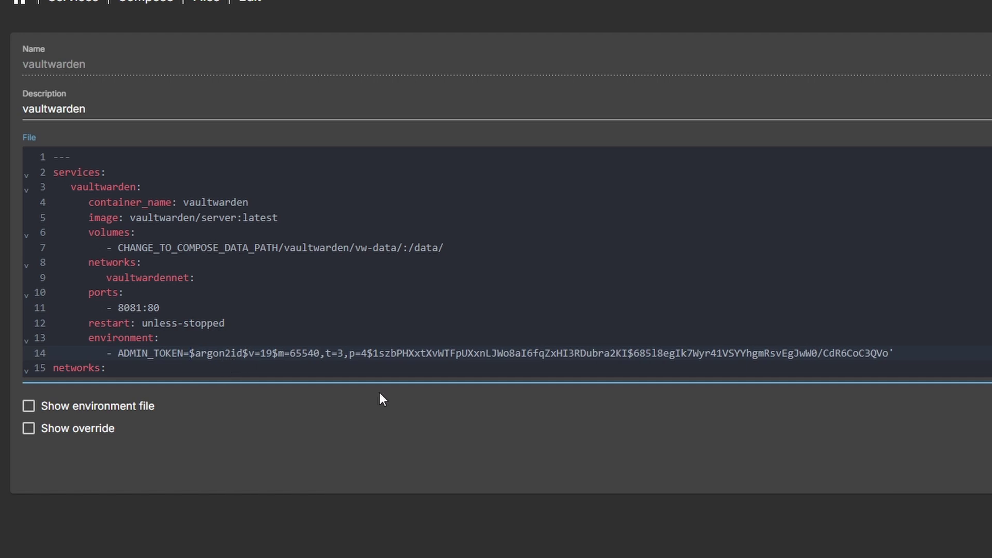
click(912, 353)
key(BackSpace)
- Double every $ in the ADMIN_TOKEN value so each is escaped as $$
click(194, 354)
text($)
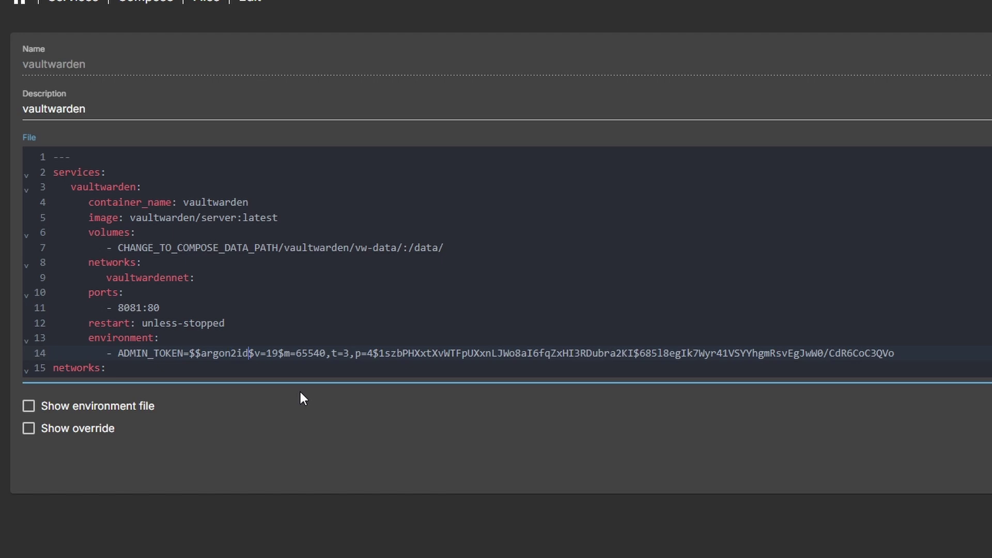
text($)
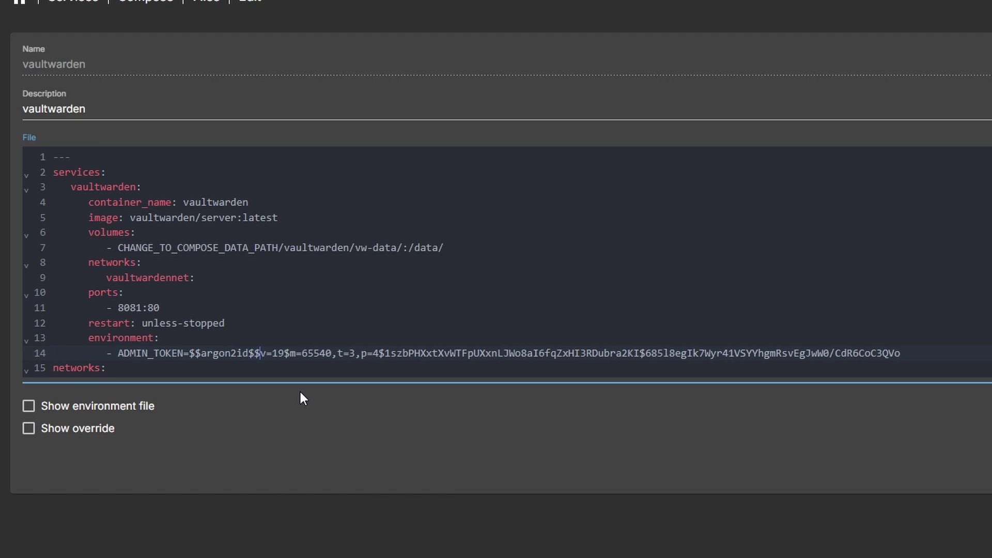
key(Right)
key(Right)
key(Right)
key(Right)
text($)
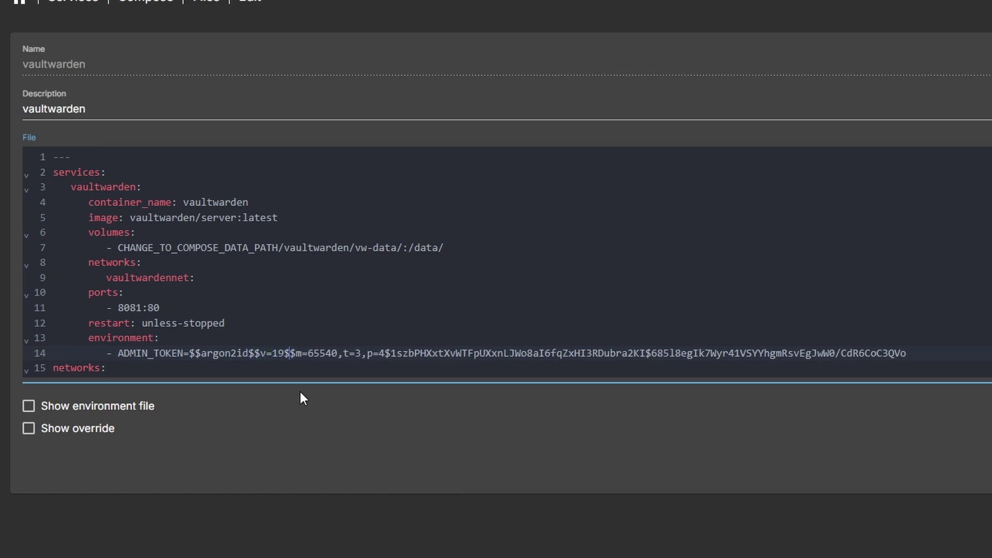
key(Right)
key(Right)
key(Right)
key(Right)
key(Right)
key(Right)
key(Right)
key(Right)
key(Right)
key(Right)
key(Right)
key(Right)
key(Right)
key(Right)
key(Right)
key(Right)
text($)
key(Right)
key(Right)
key(Right)
key(Right)
key(Right)
key(Right)
key(Right)
key(Right)
key(Right)
key(Right)
key(Right)
key(Right)
key(Right)
key(Right)
key(Right)
key(Right)
key(Right)
key(Right)
key(Right)
key(Right)
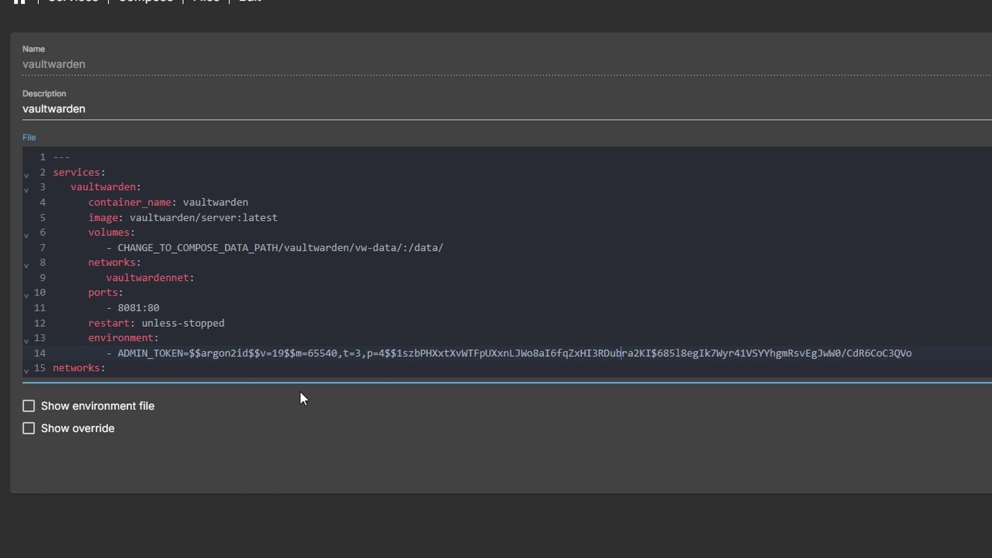
key(Right)
key(Right)
key(Right)
text($)
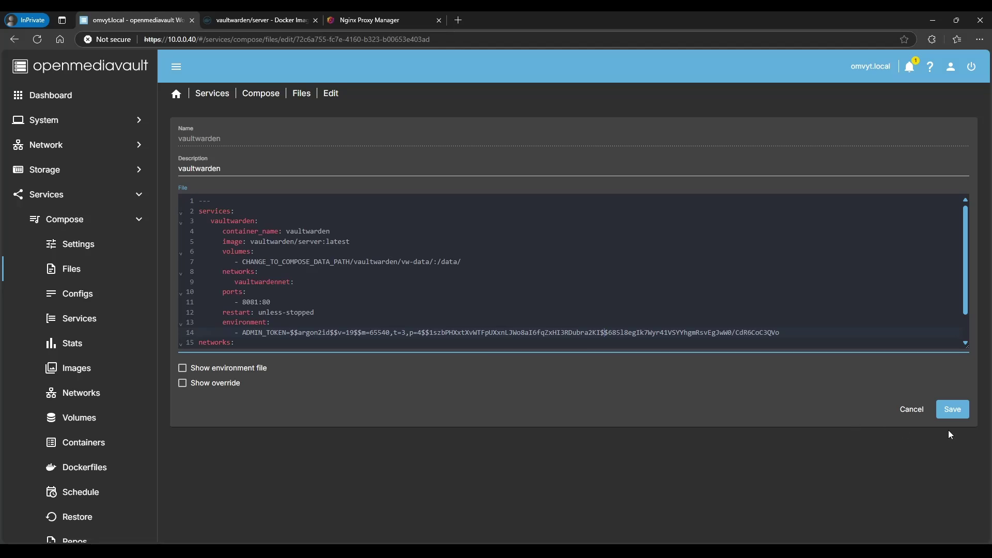
- Save the compose file and bring the vaultwarden container up
click(959, 415)
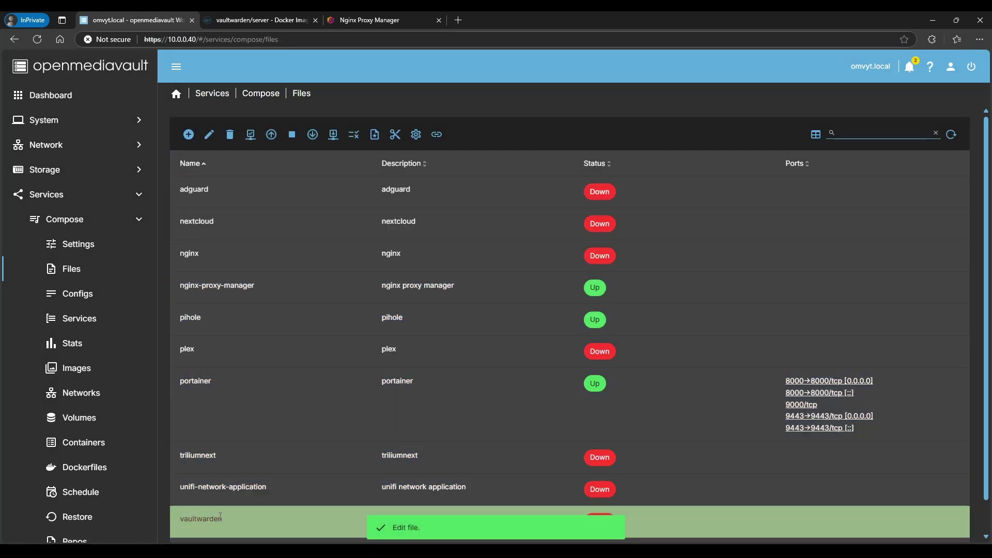
click(271, 134)
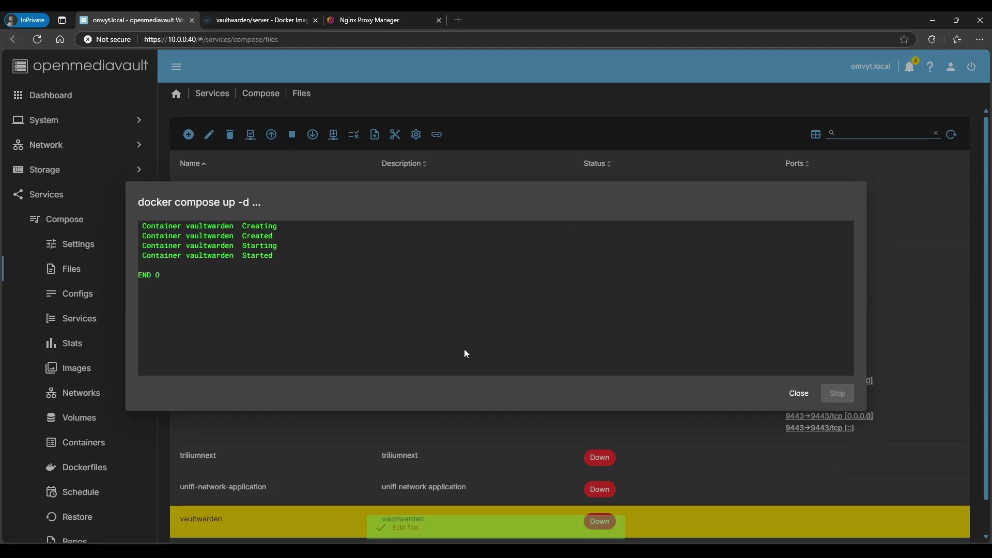
click(795, 395)
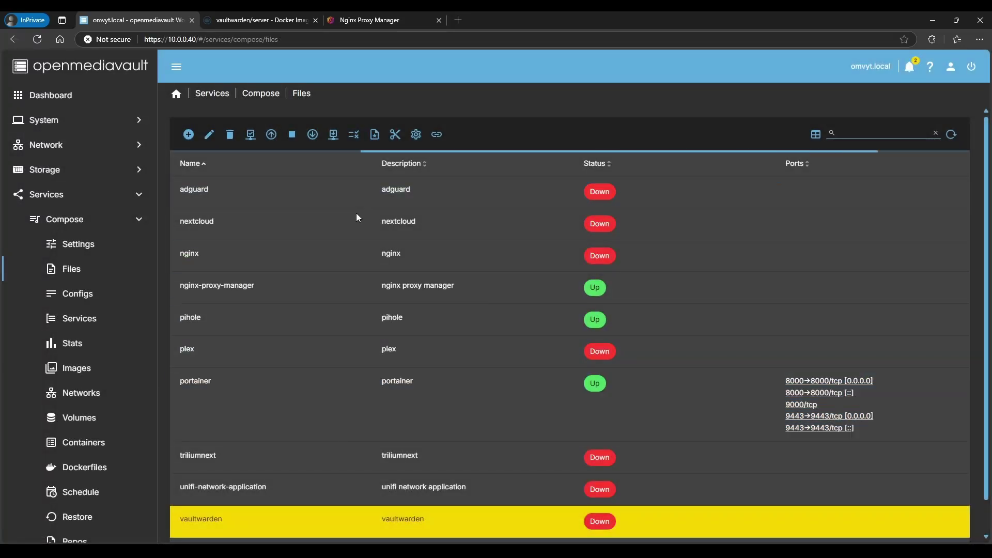
- Load the Vaultwarden web page on the server's port 8081 in a private tab
click(457, 20)
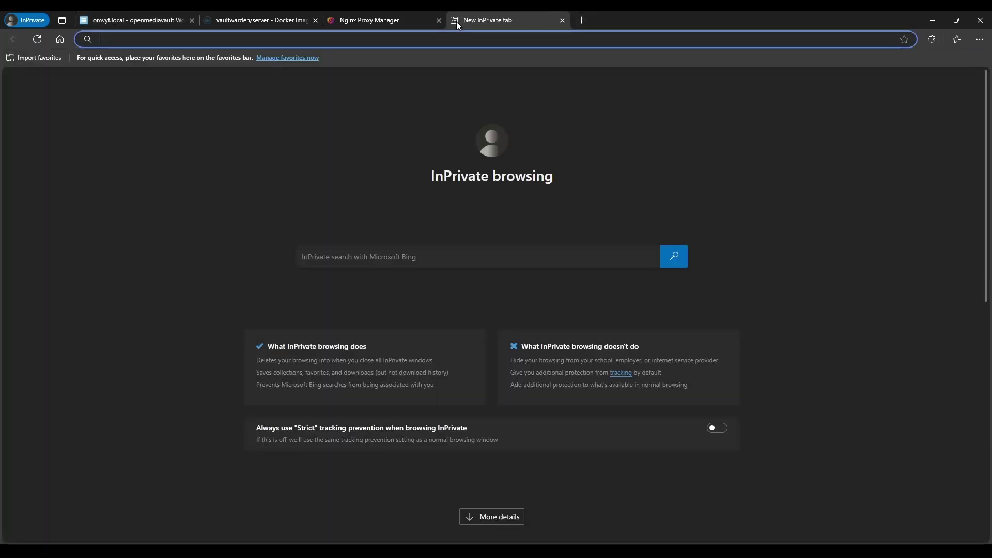
text(10.00.0.)
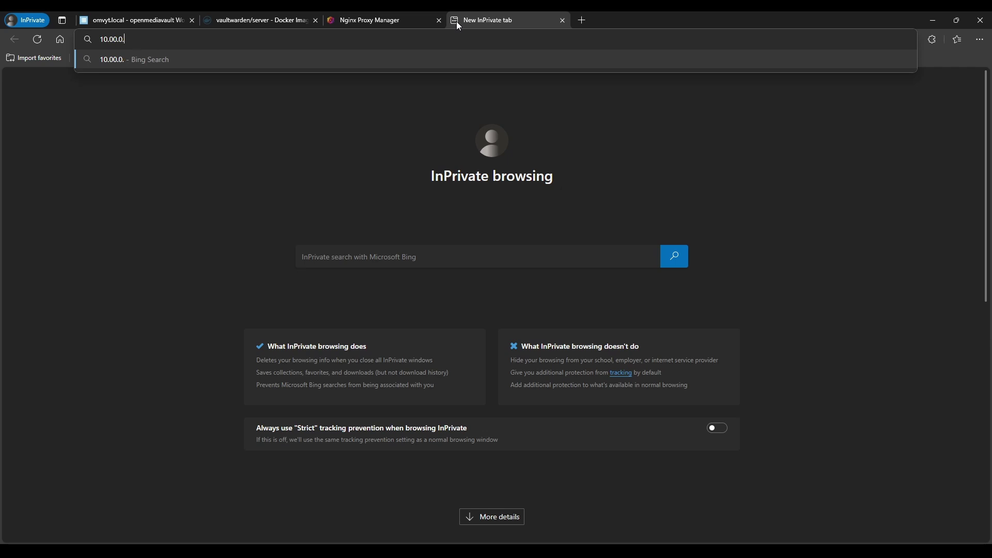
key(BackSpace)
key(BackSpace)
key(BackSpace)
key(BackSpace)
key(BackSpace)
text(0.0.40)
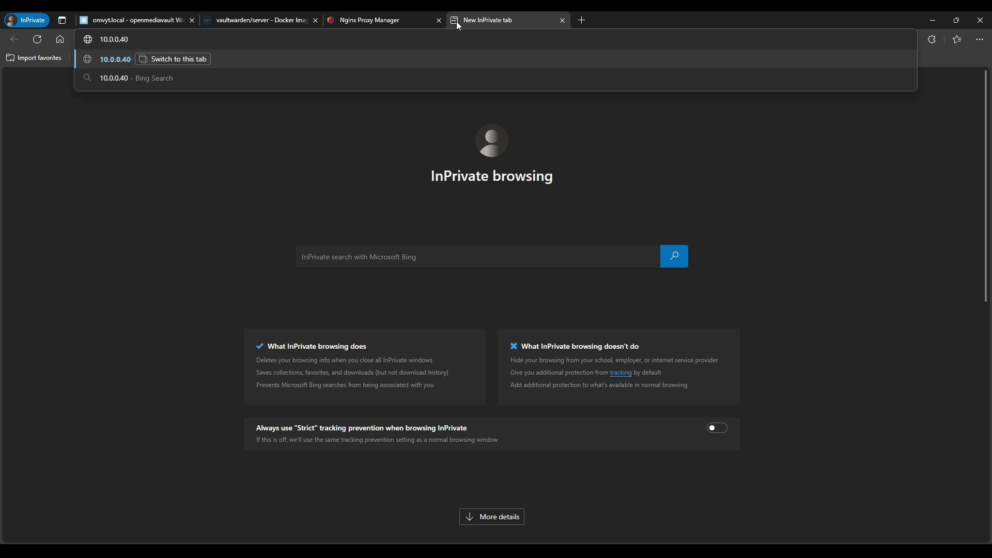
text(:8081)
key(Return)
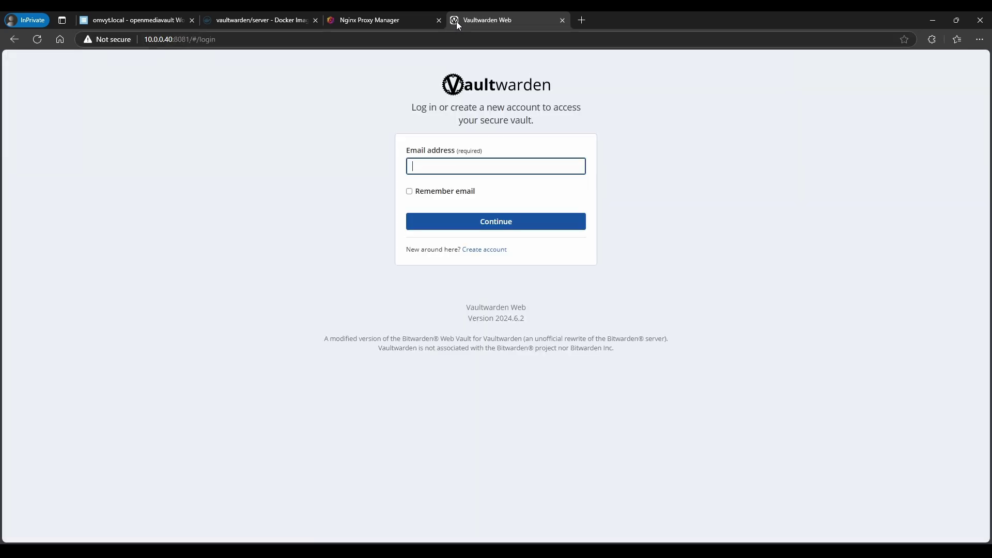
- Fill the create-account form with an email, a name and the master password twice, and submit
click(485, 250)
click(421, 127)
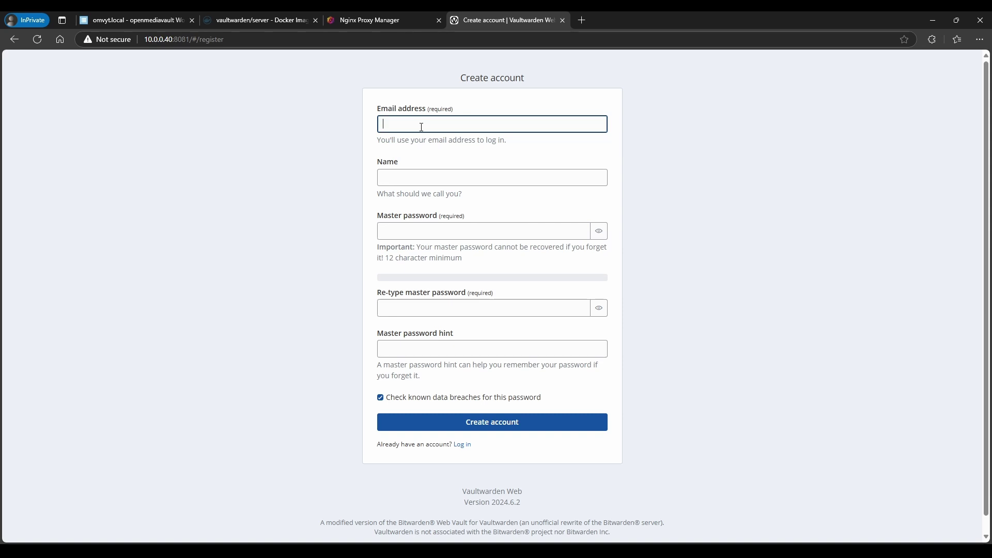
text(admin@example.com)
key(Tab)
text(Robert)
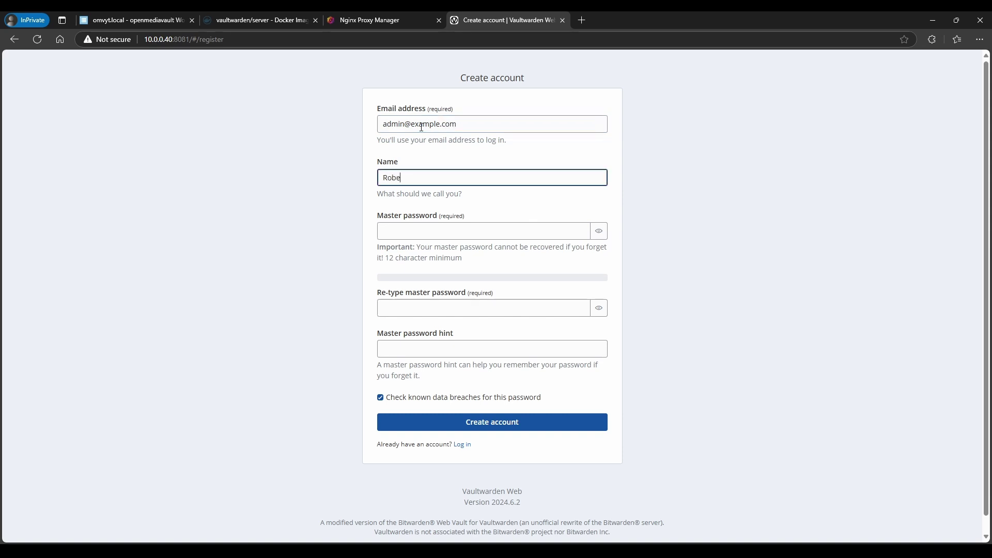
key(Tab)
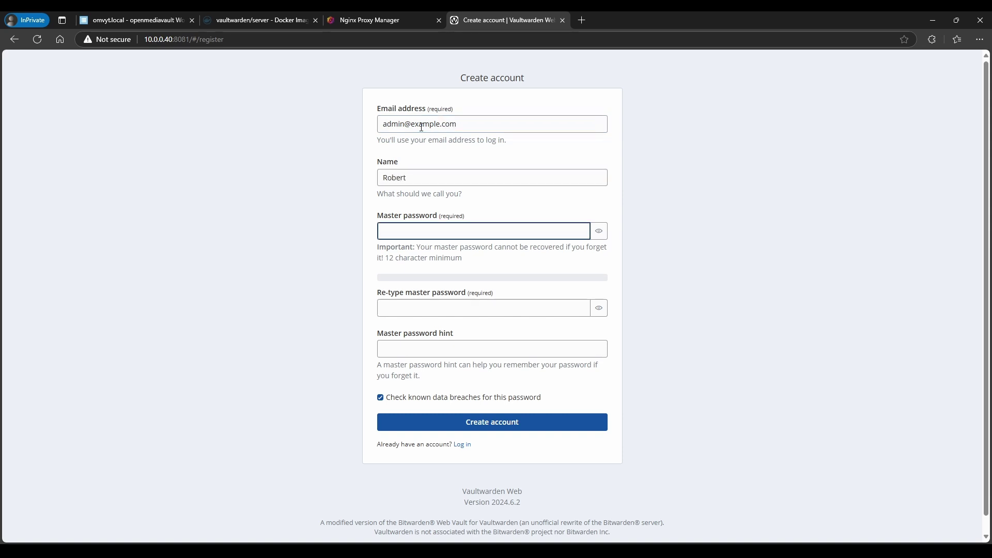
text(••••••••)
click(403, 313)
text(•••••)
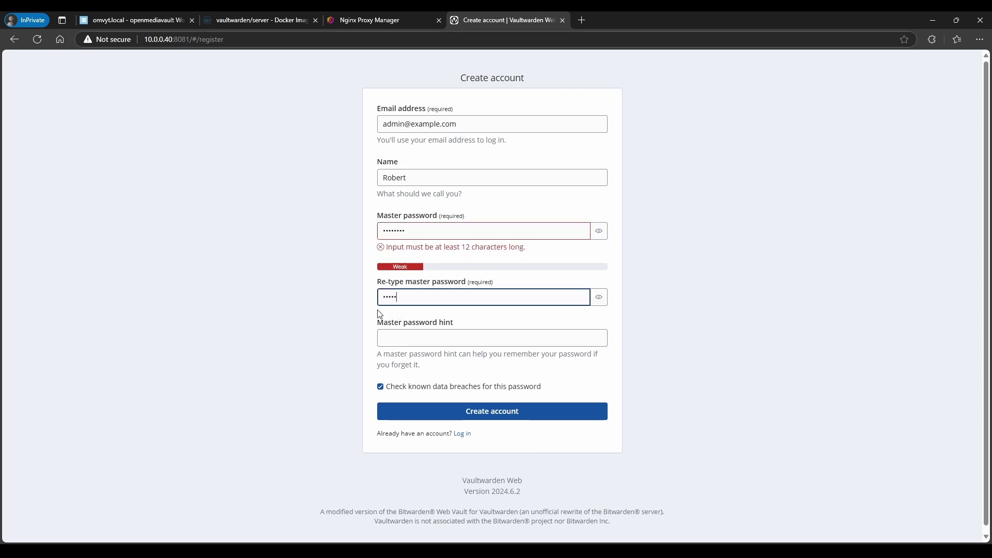
text(•••)
click(459, 319)
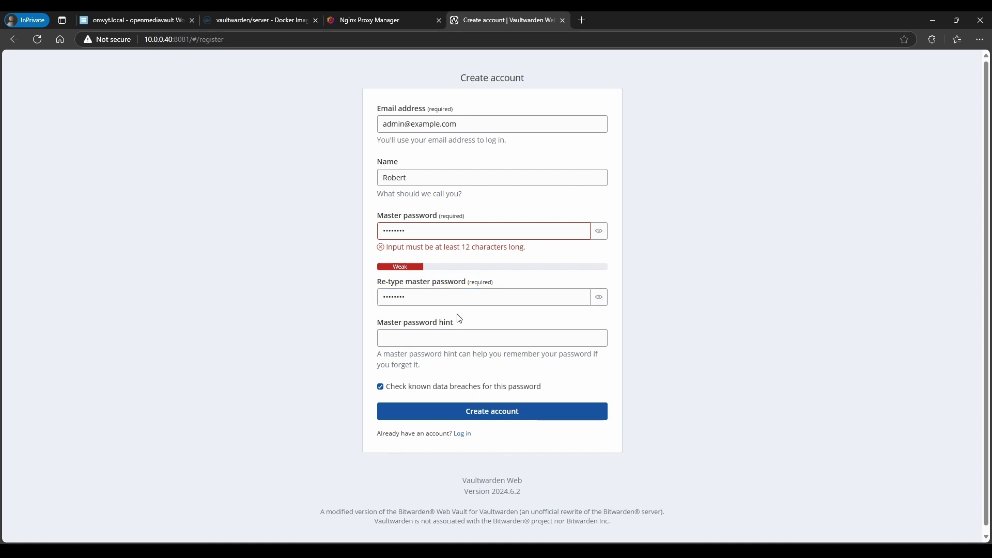
click(540, 415)
- Close the Vaultwarden tab and start a new proxy host in Nginx Proxy Manager
click(562, 20)
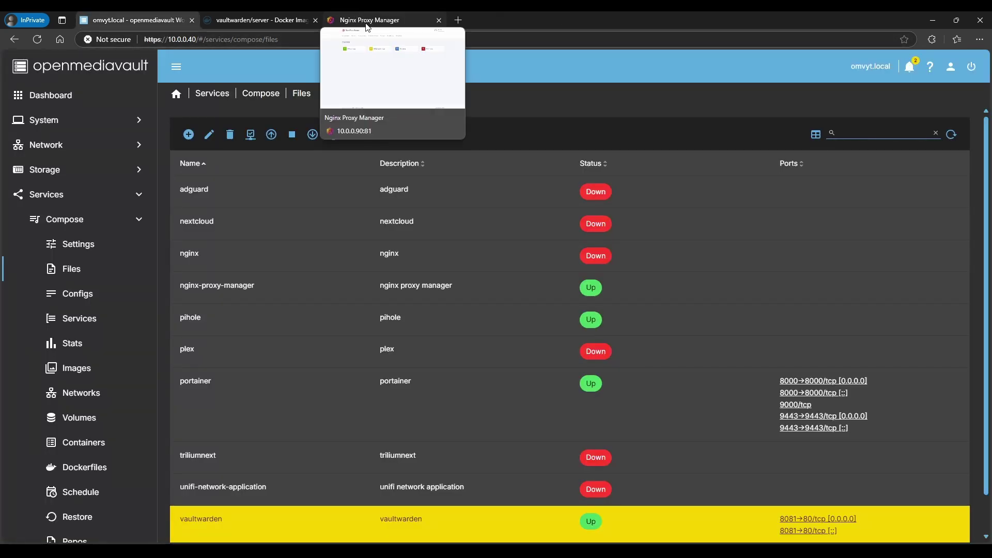
click(225, 296)
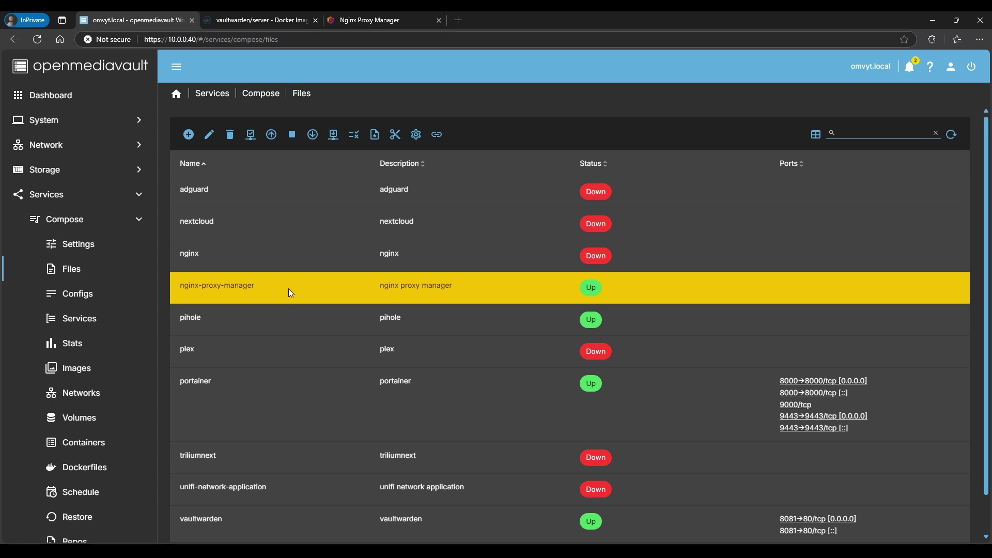
click(383, 19)
click(235, 178)
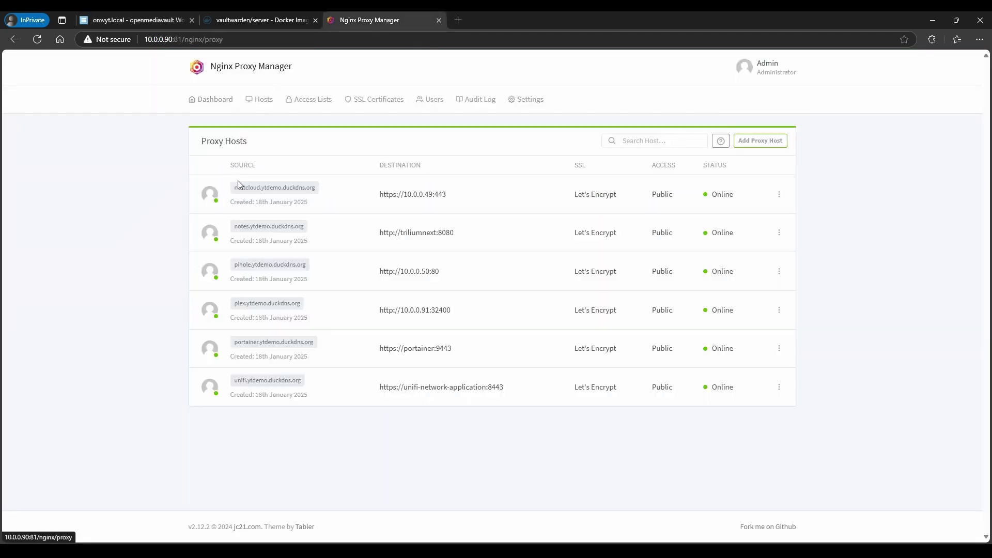
click(760, 142)
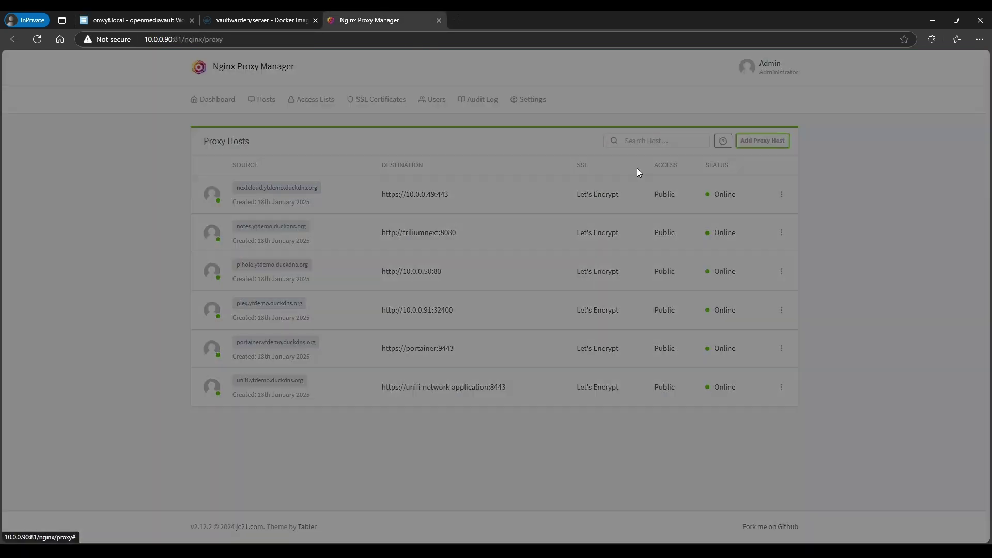
- Forward pass.ytdemo.duckdns.org to http vaultwarden port 80 with Websockets and Block Common Exploits enabled
click(428, 158)
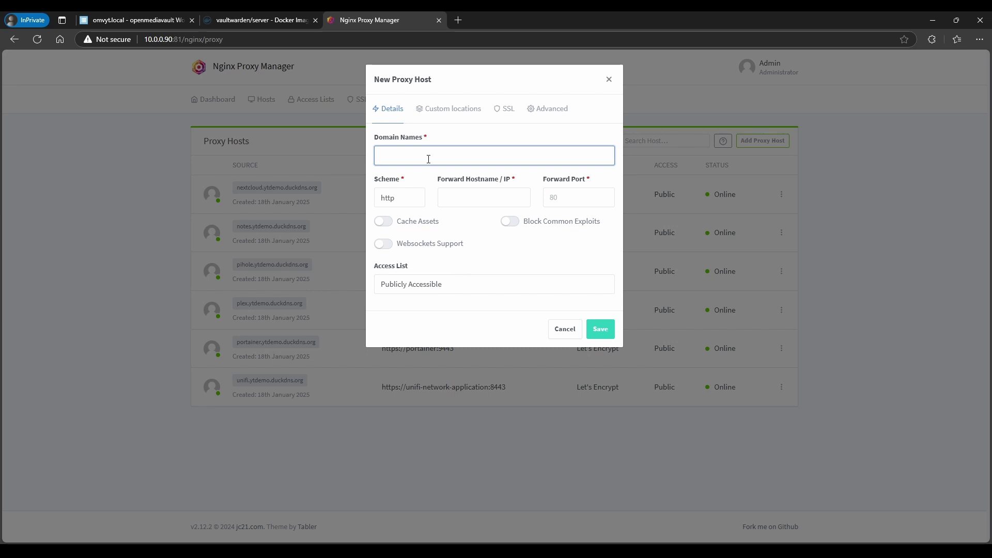
text(pass.ytdemo)
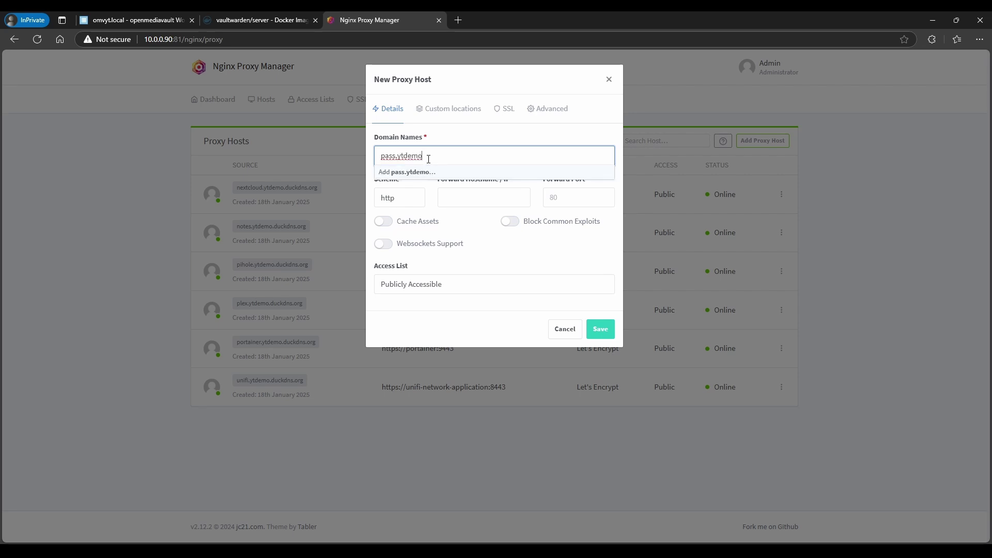
text(.duckdns.org)
key(Return)
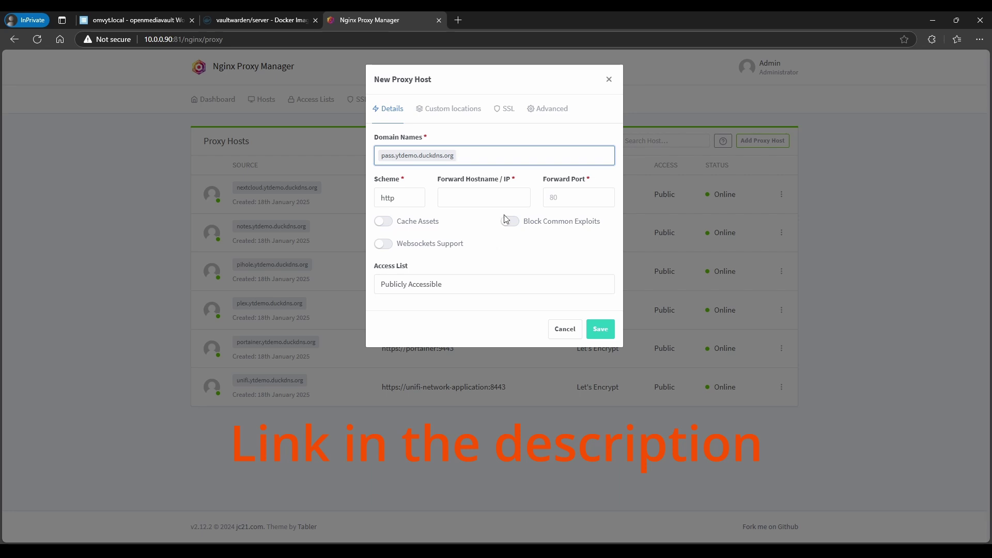
click(400, 201)
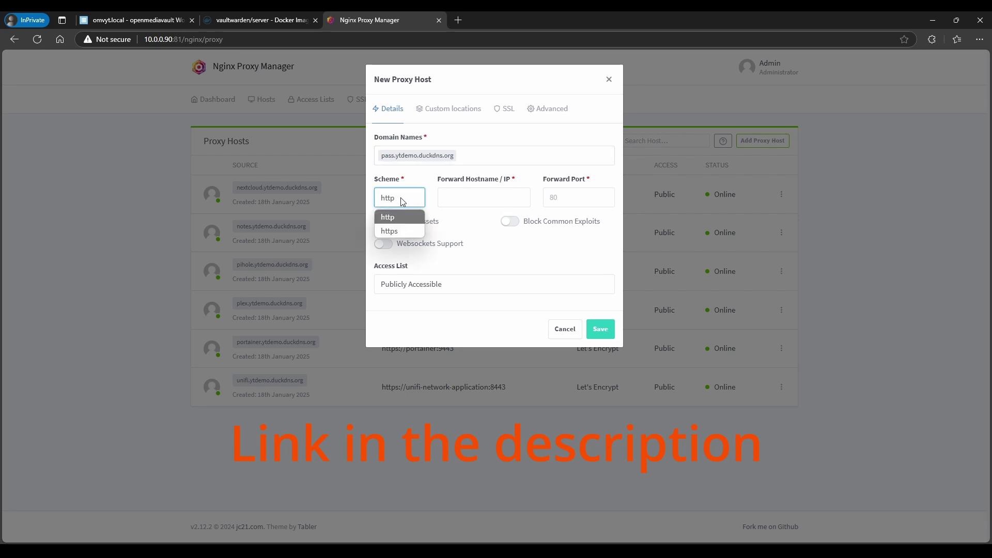
click(480, 197)
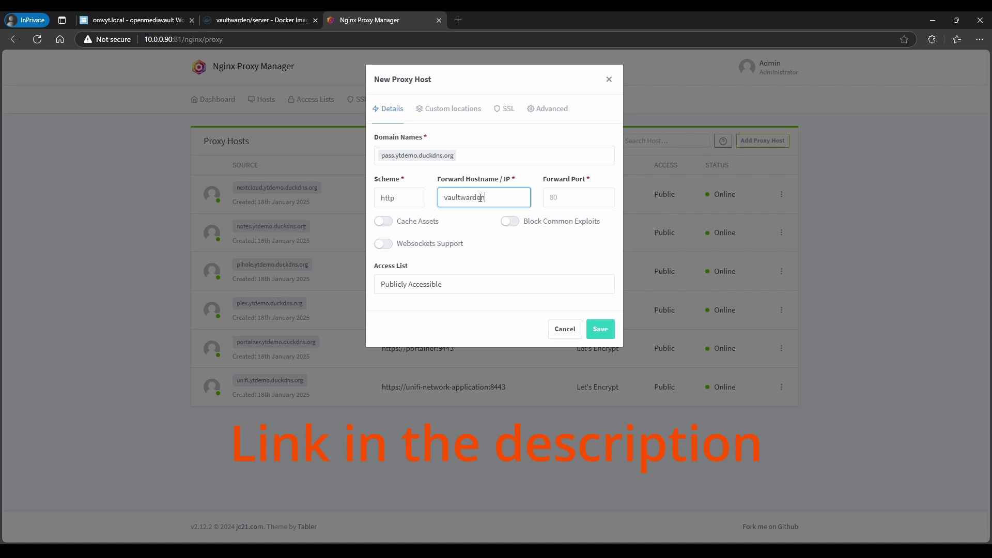
click(573, 202)
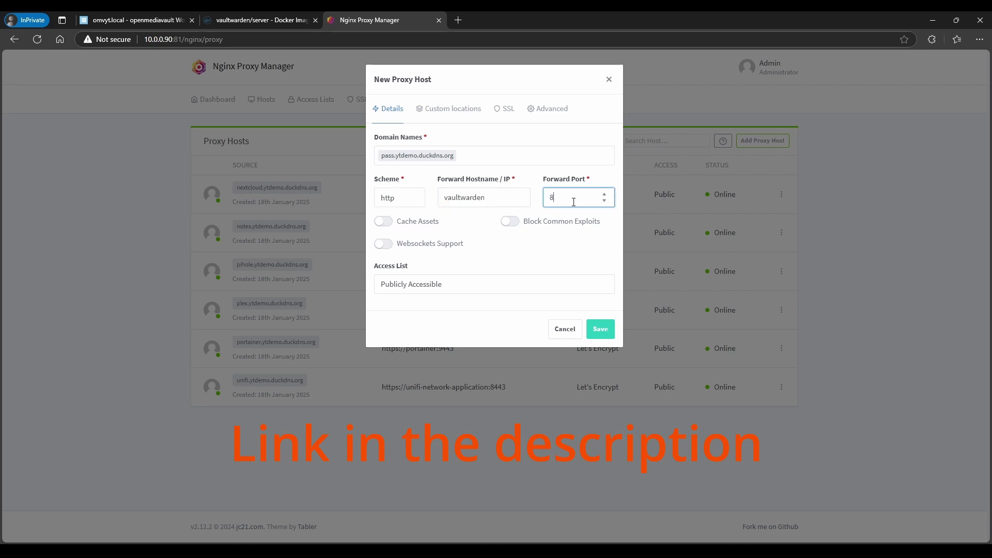
text(80)
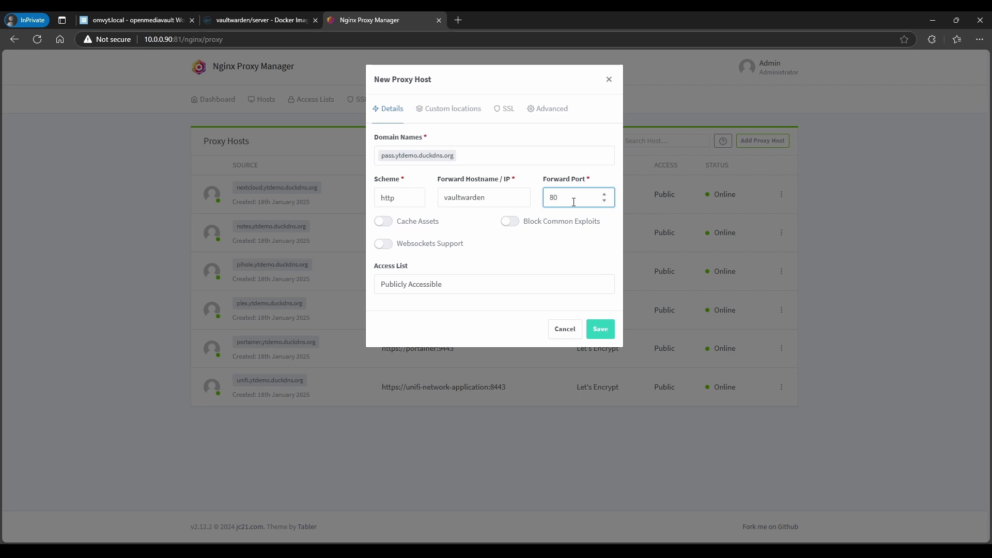
click(381, 246)
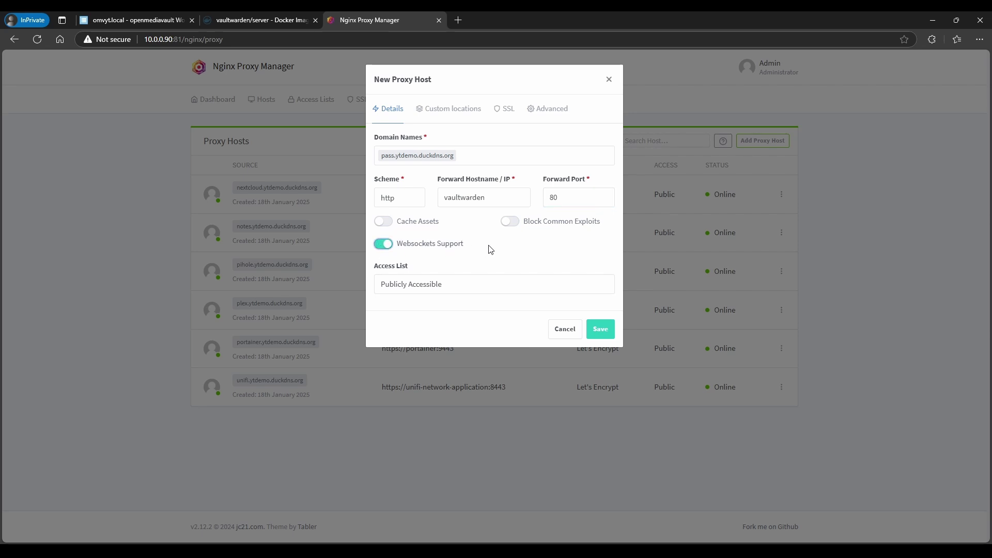
click(507, 221)
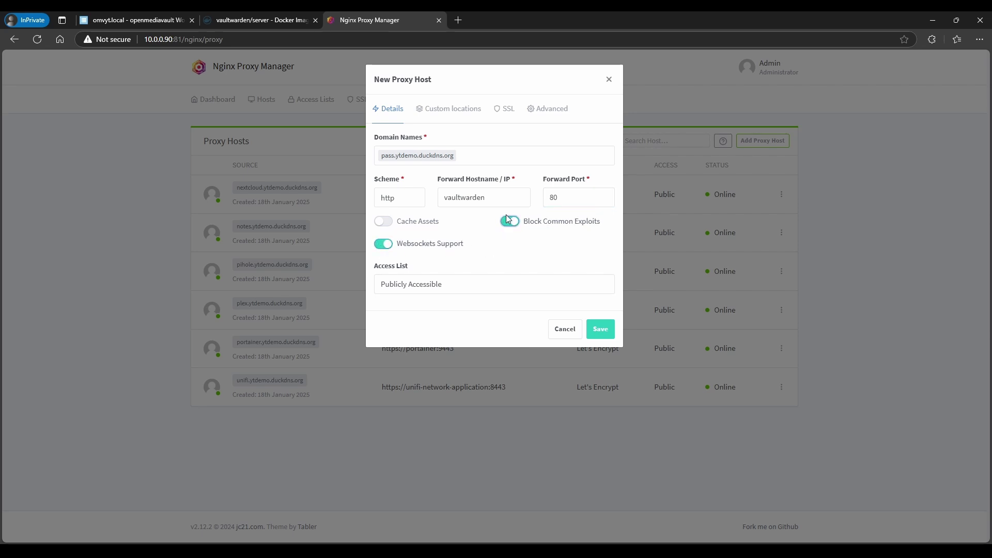
click(504, 107)
- Assign the ytdemo.duckdns.org wildcard certificate with Force SSL, save the host, and visit its site
click(391, 156)
click(401, 226)
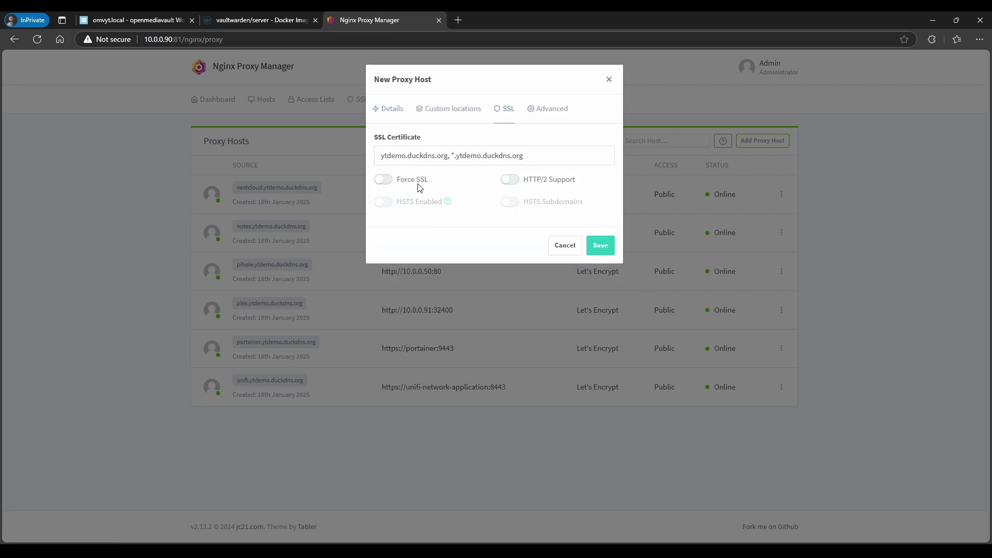
click(383, 180)
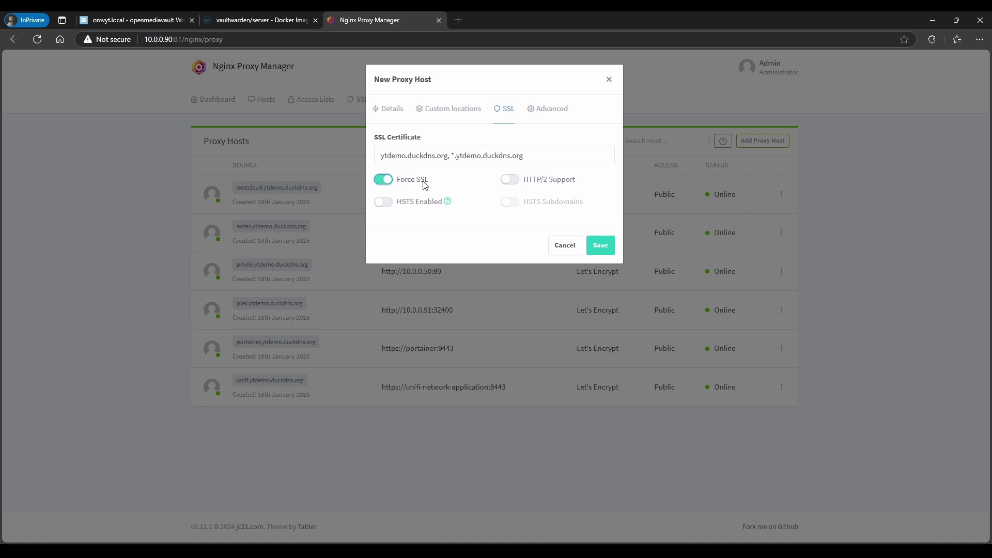
click(600, 246)
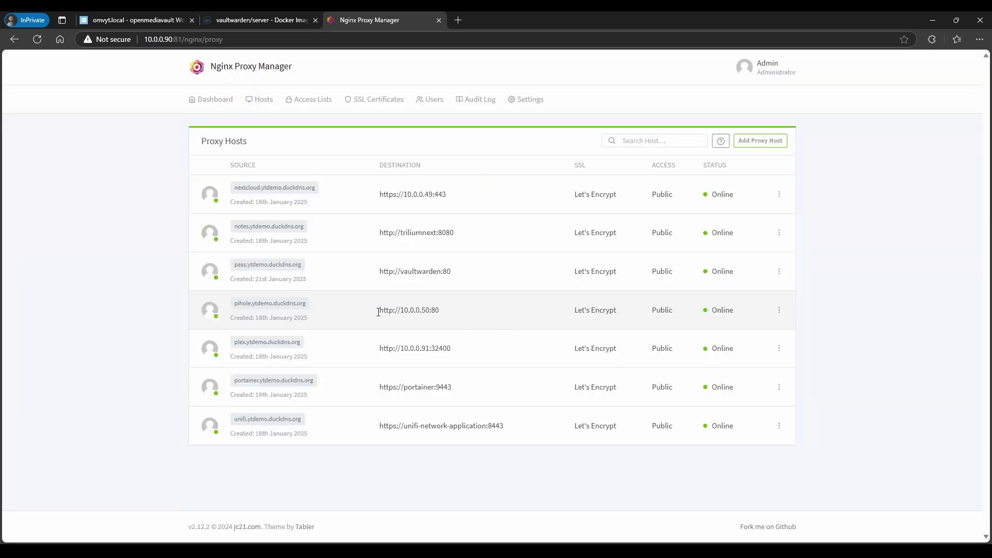
click(259, 265)
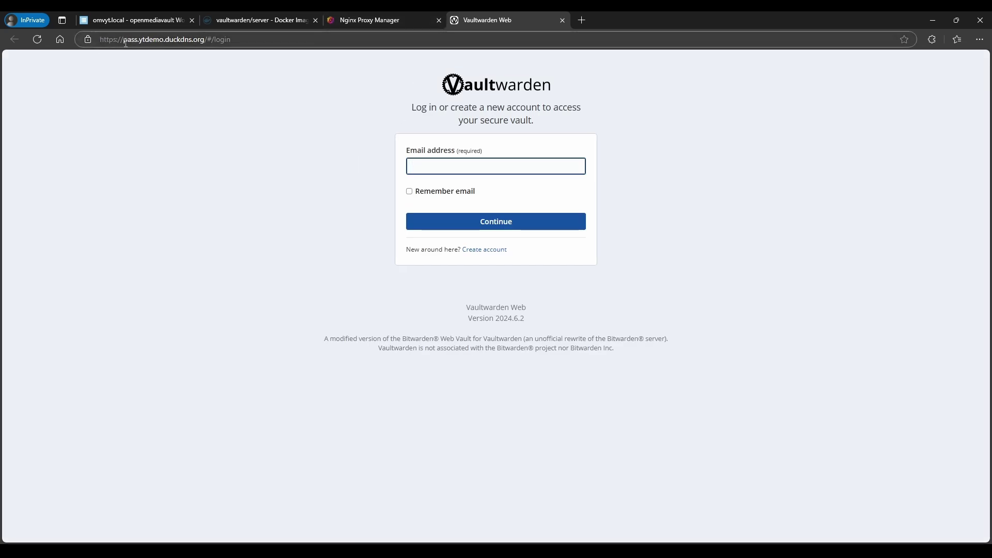
- Fill the HTTPS registration form with the duckdns admin email, a display name and password, and submit
click(164, 40)
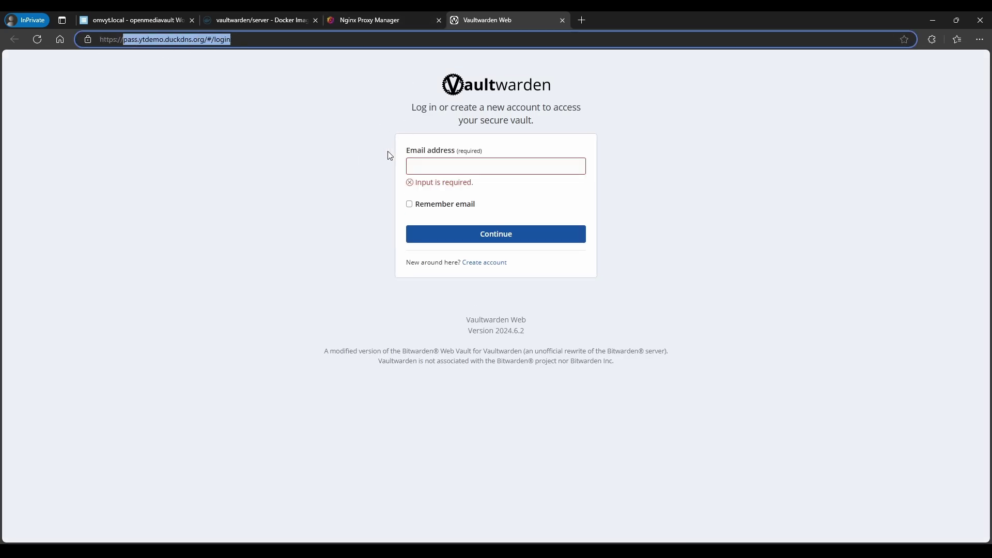
click(434, 166)
click(483, 263)
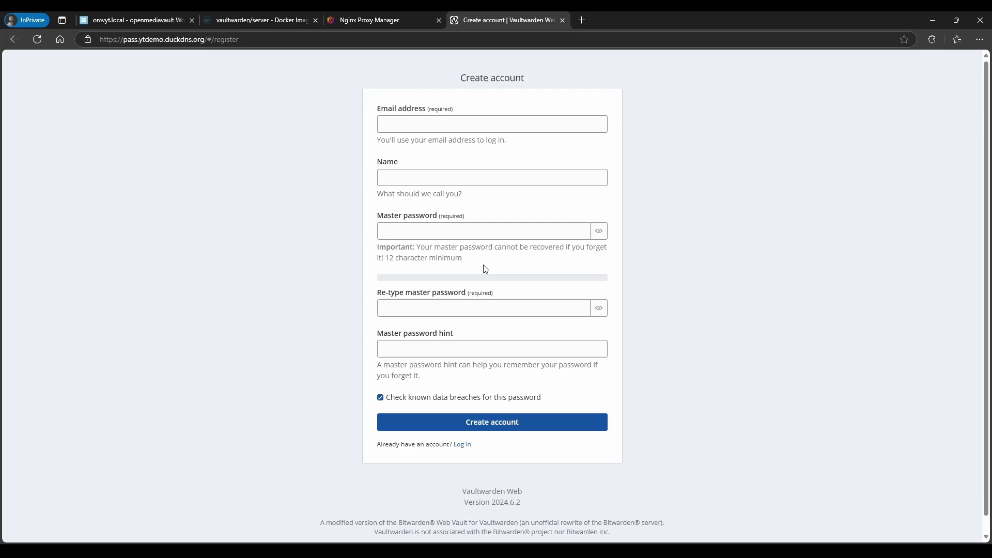
click(408, 124)
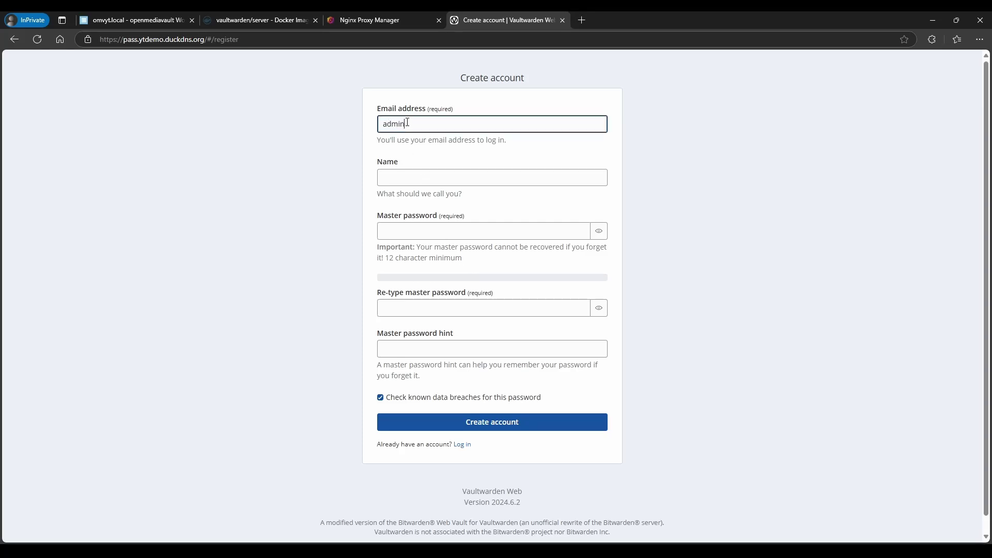
click(412, 177)
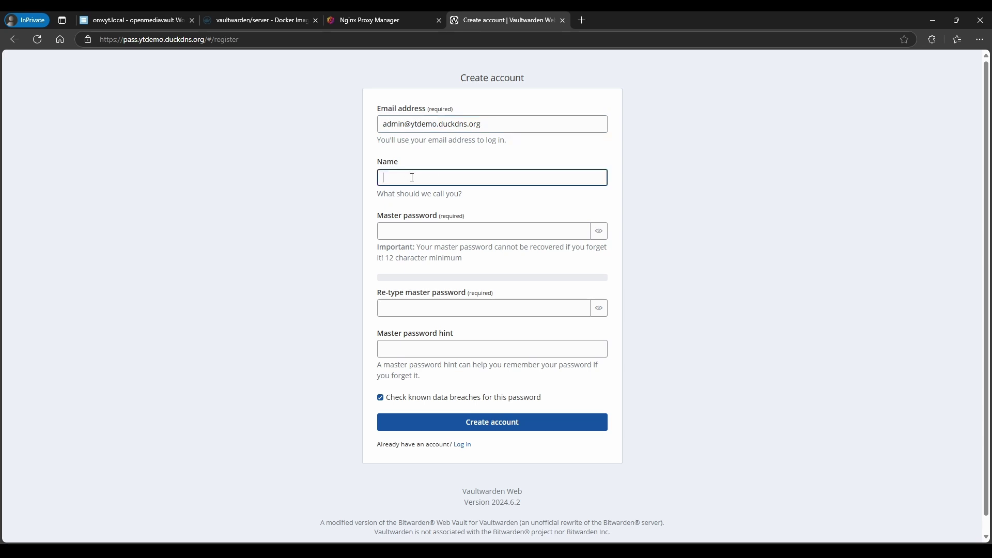
text(Robert)
key(Tab)
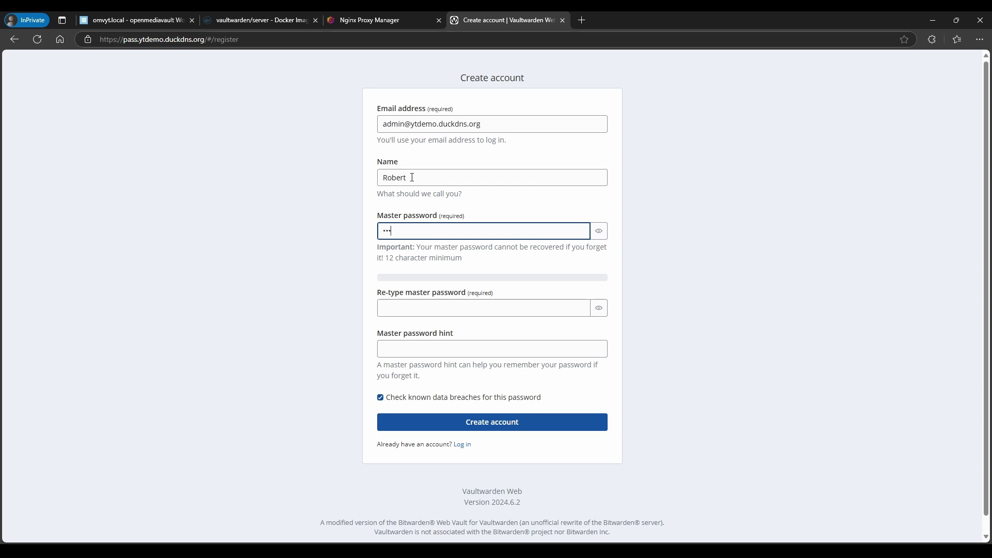
text(••••••••)
click(441, 308)
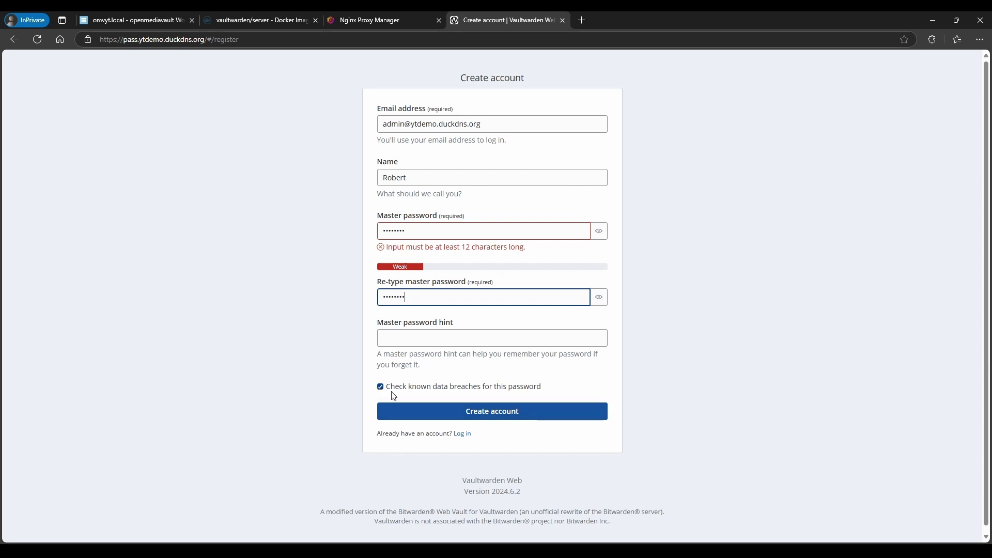
click(433, 417)
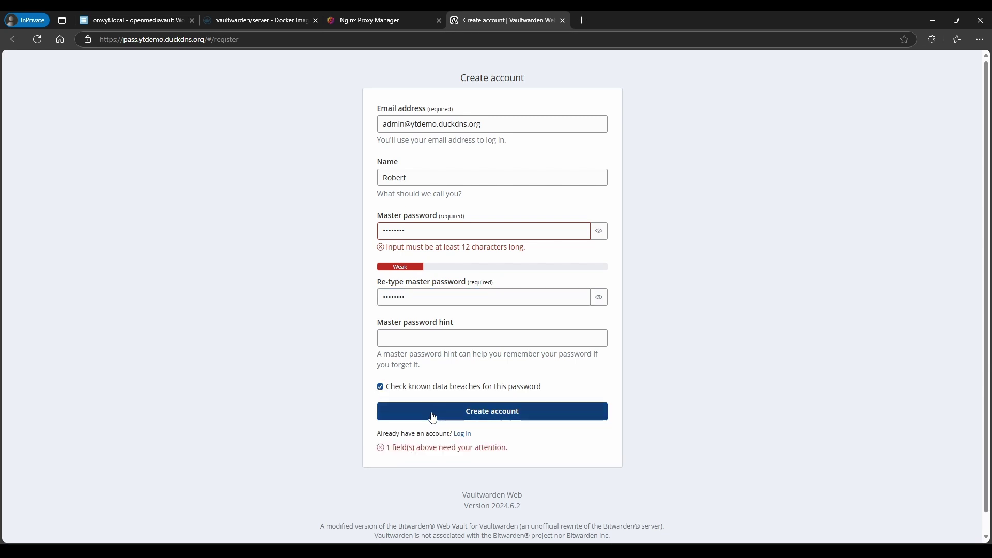
- Replace the too-short master password with a longer one, confirm it, and create the account
drag(413, 231, 363, 241)
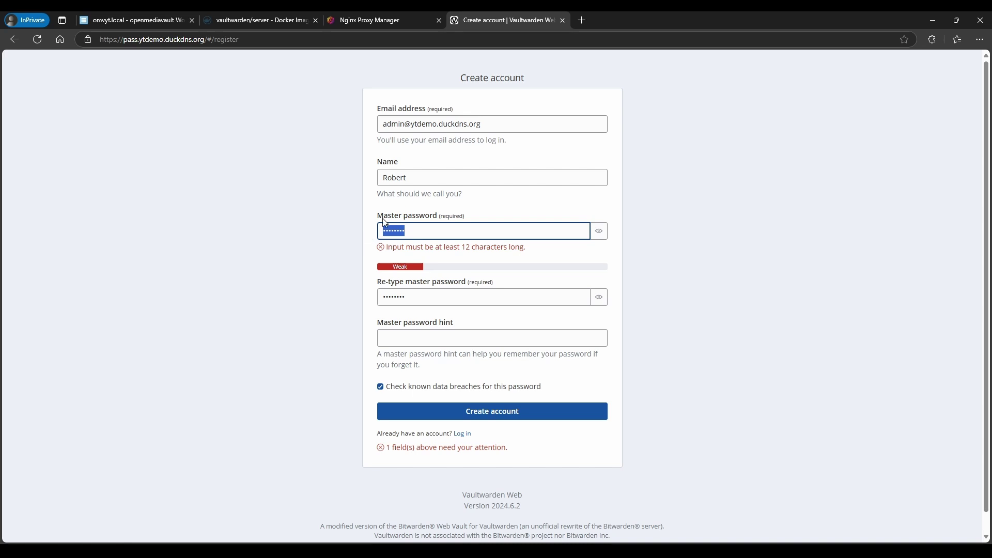
text(••••)
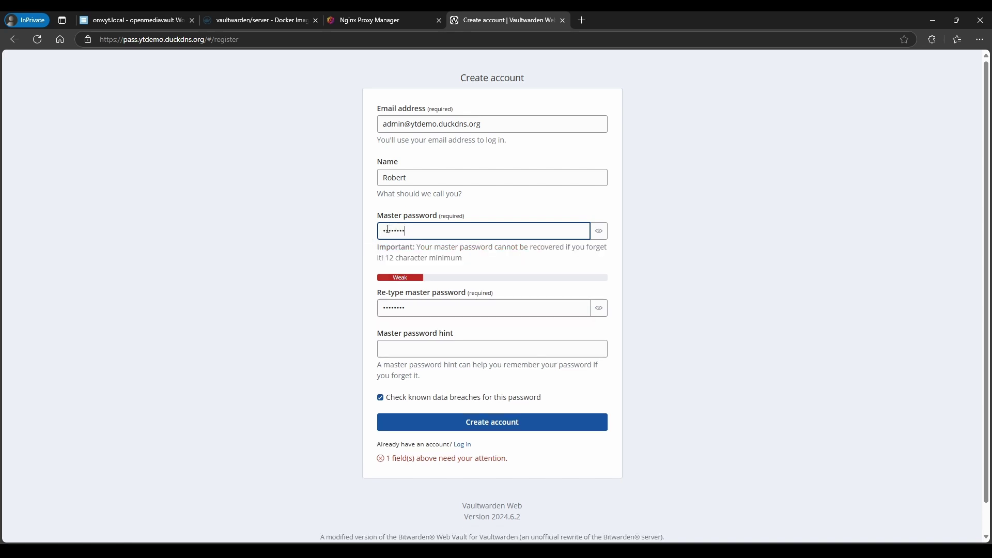
text(•)
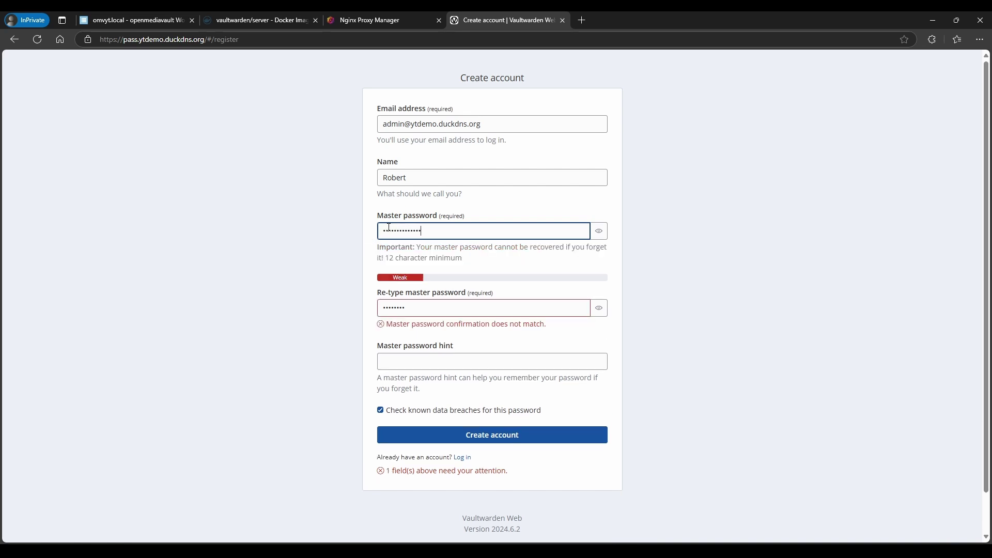
key(Tab)
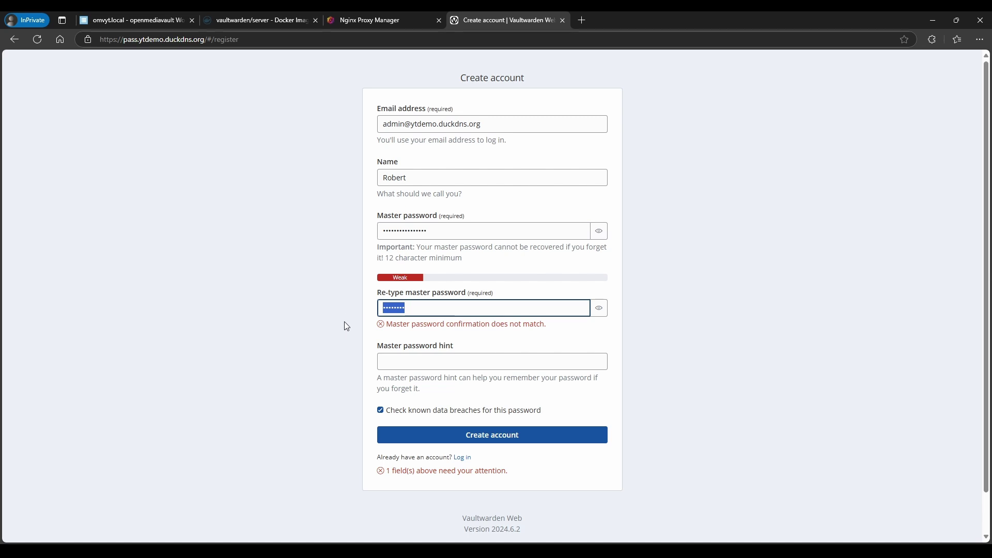
text(••••••••)
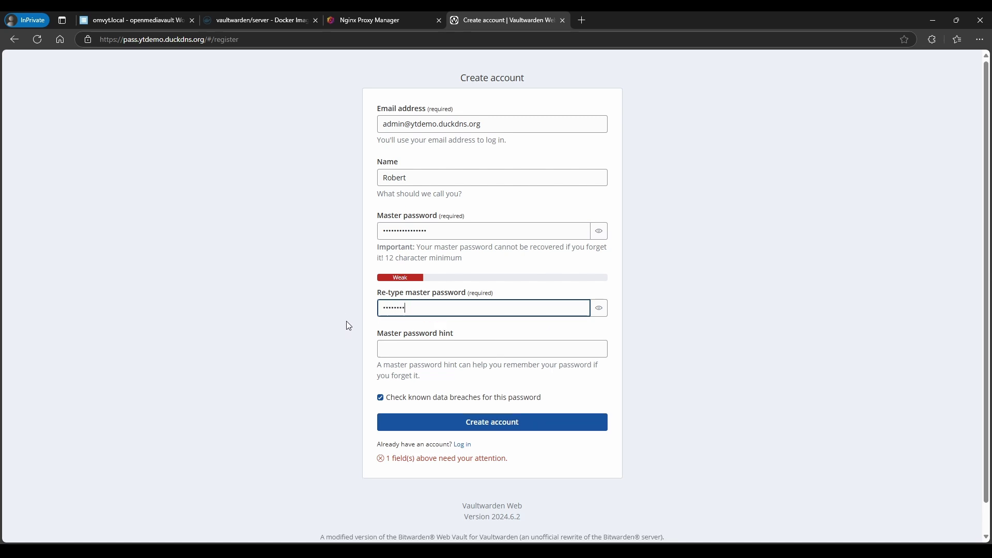
text(••••••••)
click(455, 418)
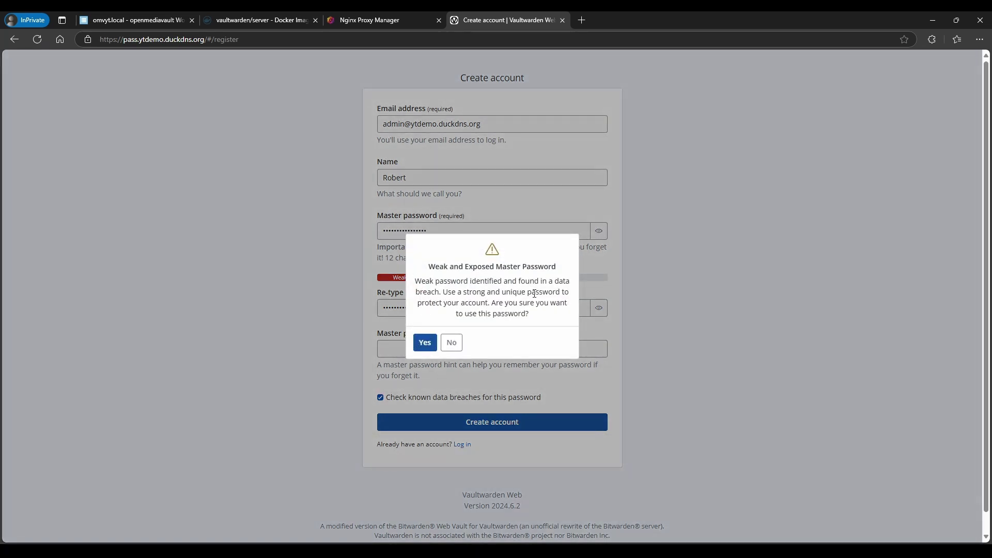
- Accept the weak-password warning and log in with the new account's master password
click(435, 341)
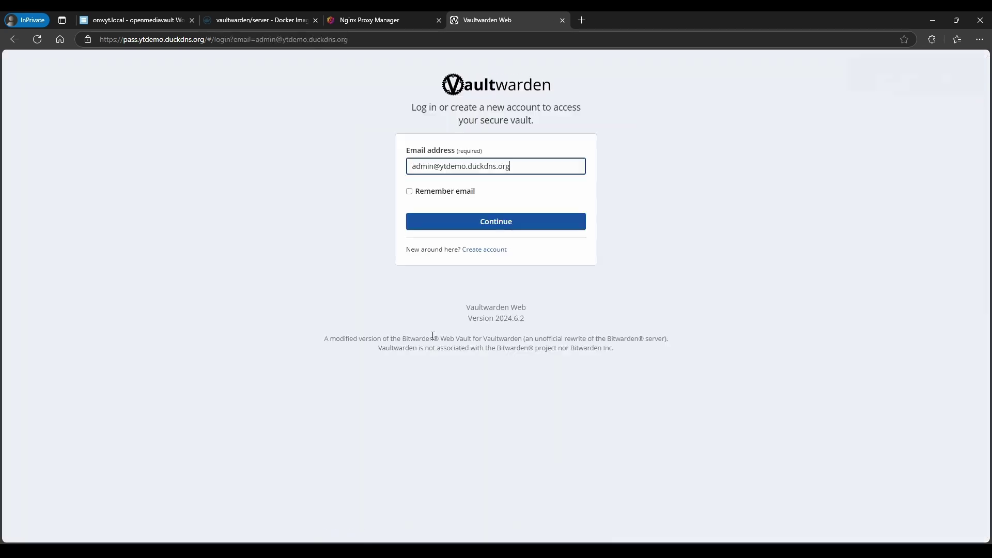
click(475, 225)
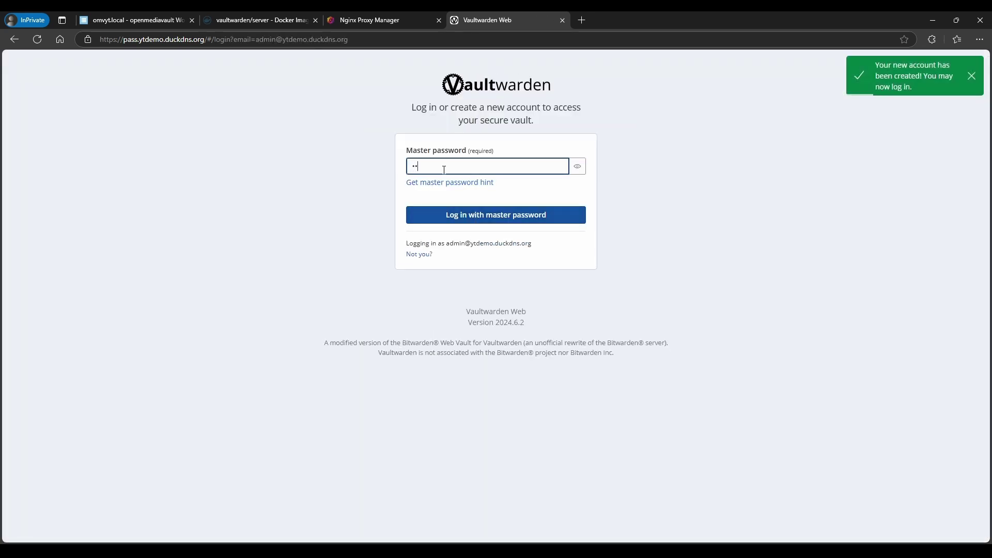
text(•••••••)
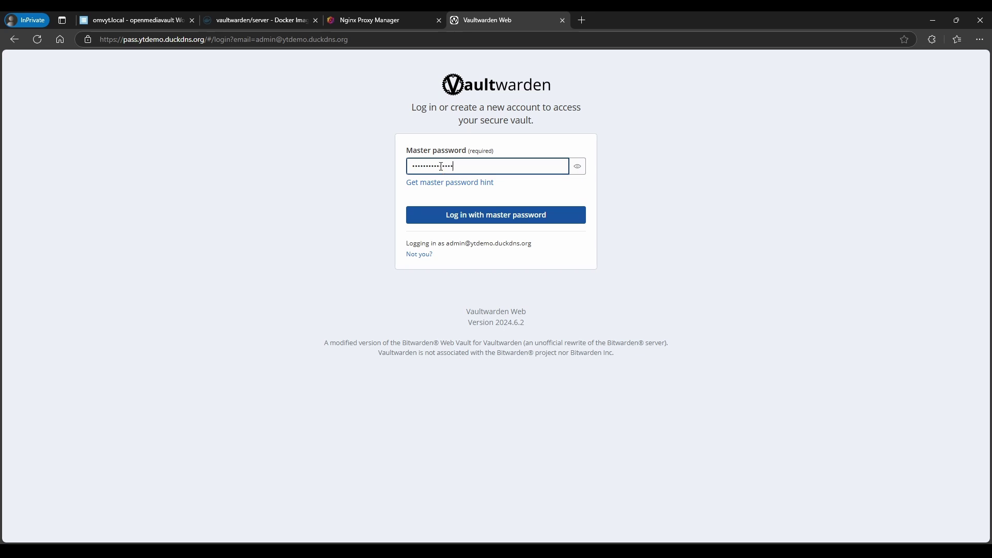
key(Return)
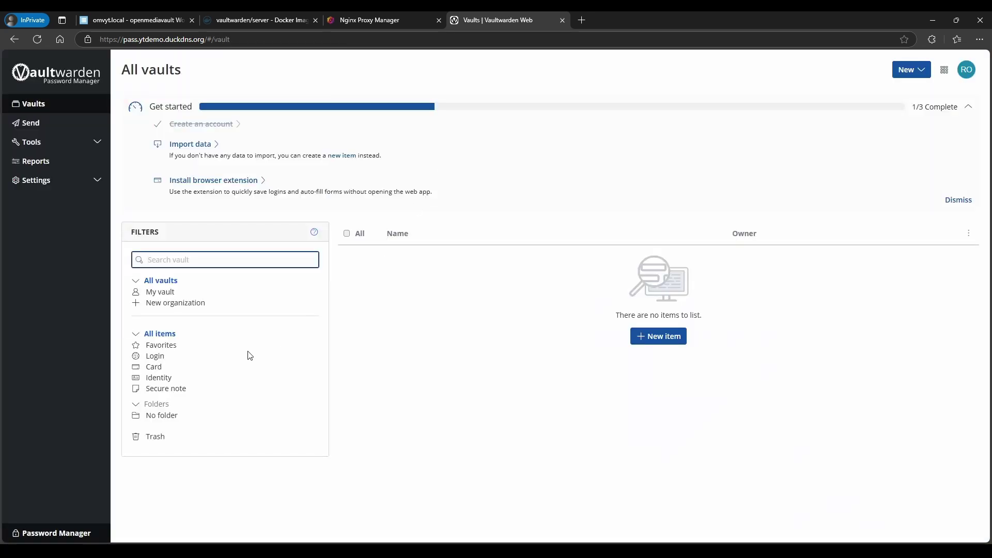
click(38, 181)
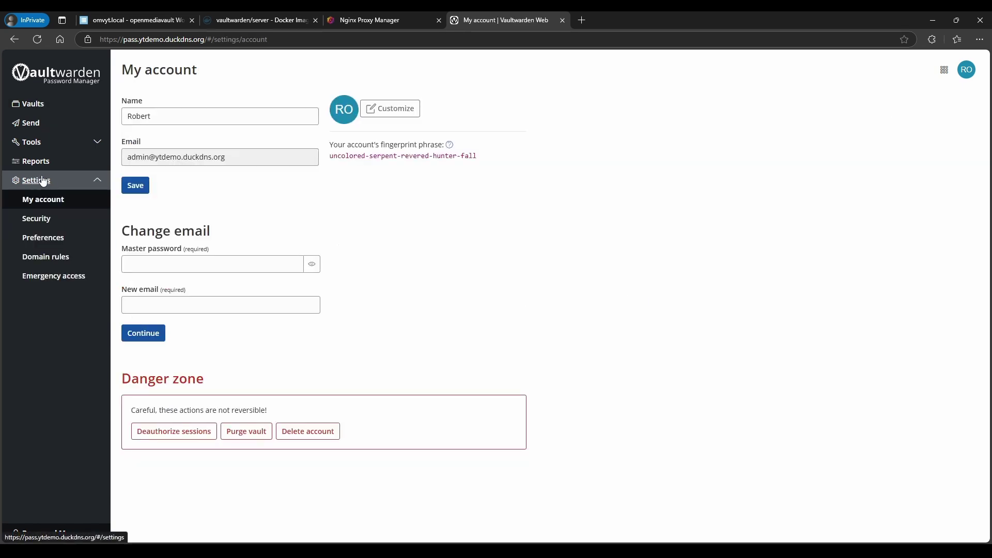
click(50, 215)
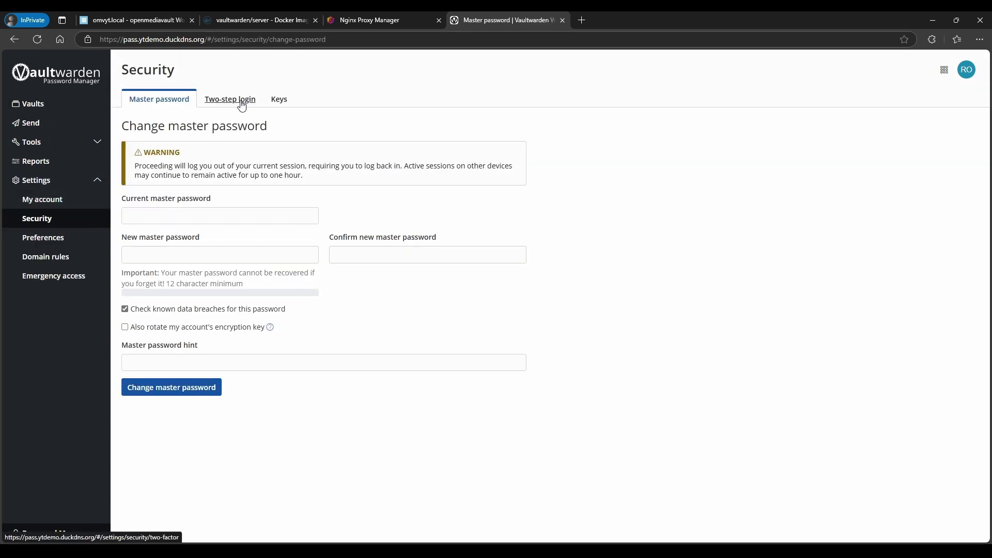
click(227, 102)
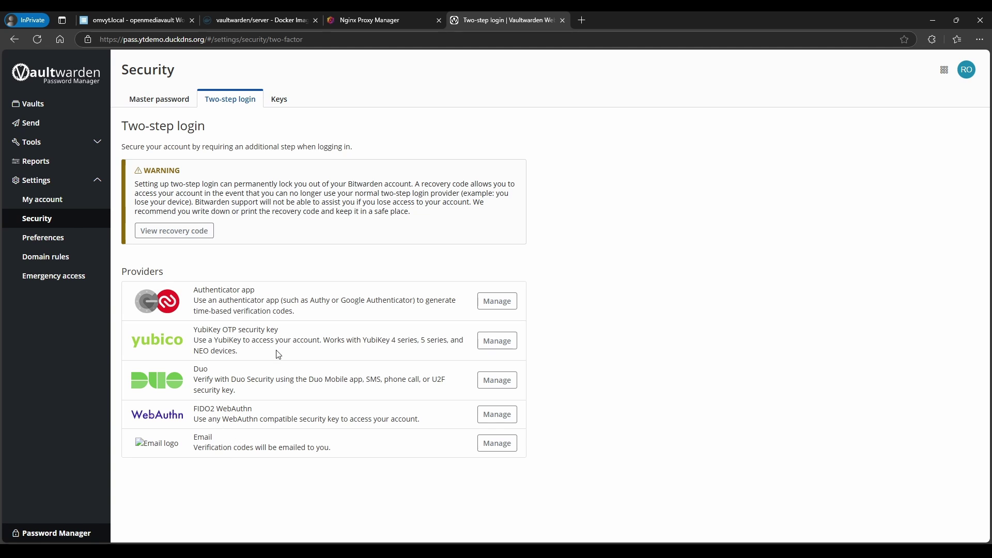
click(58, 110)
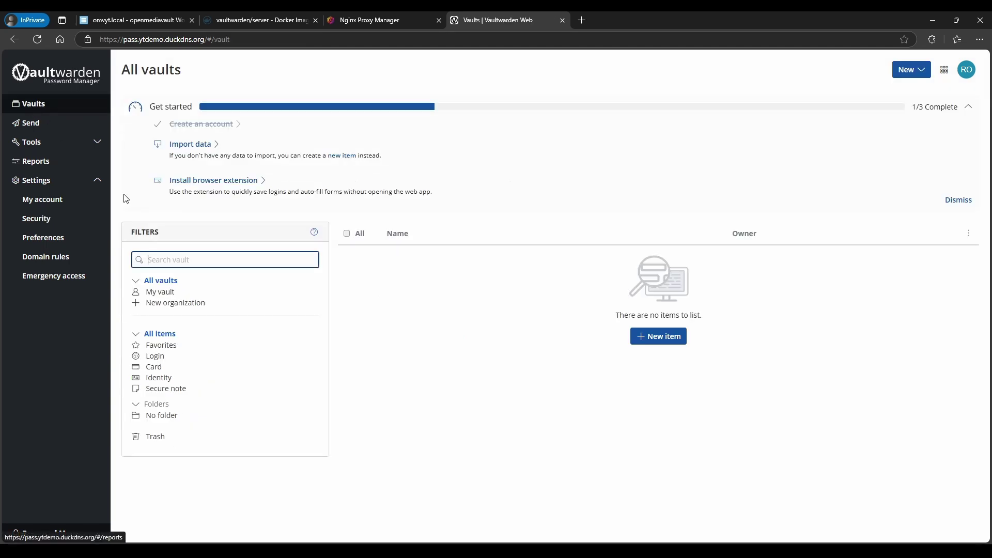
- Create a login item named test with username test and a regenerated password, and save it
click(650, 340)
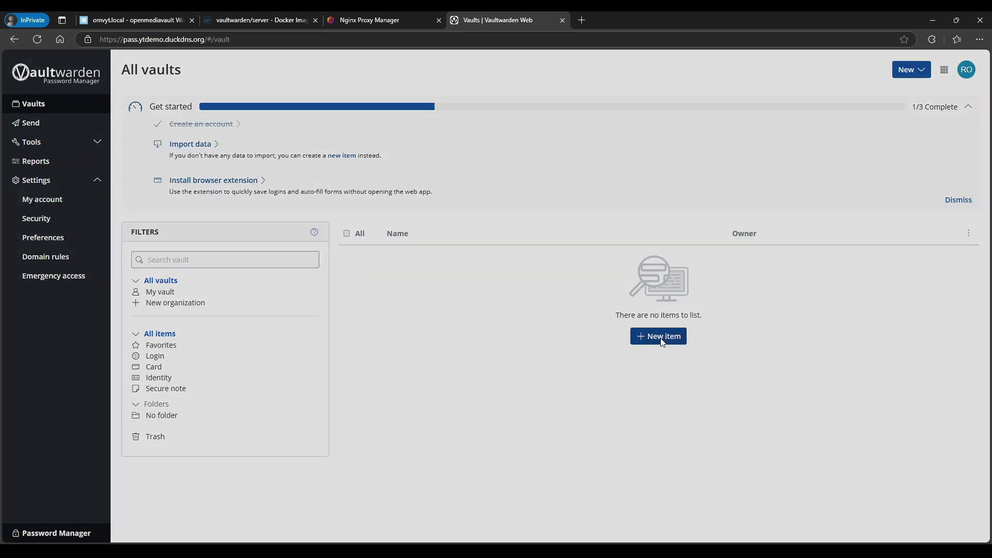
click(335, 164)
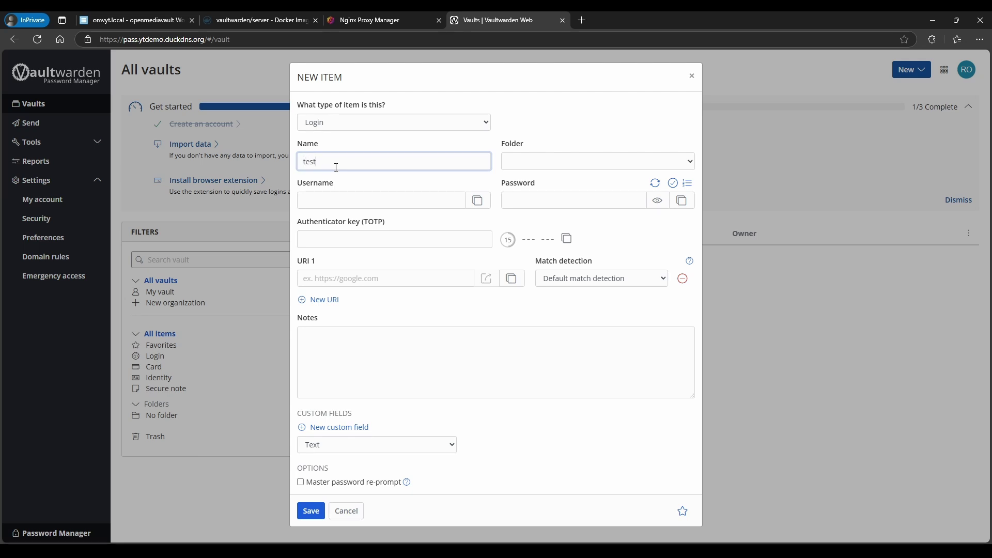
key(Tab)
key(Tab)
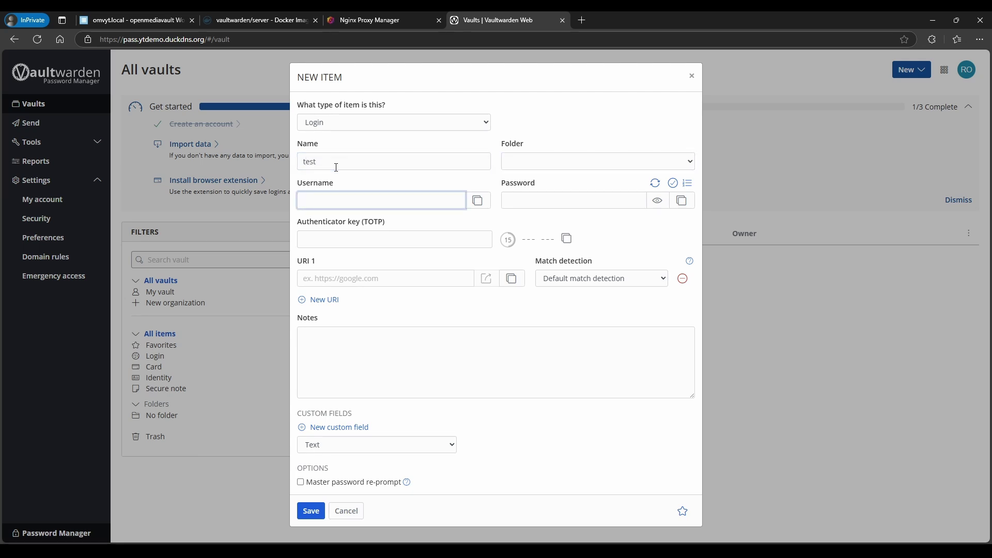
key(Tab)
key(Tab)
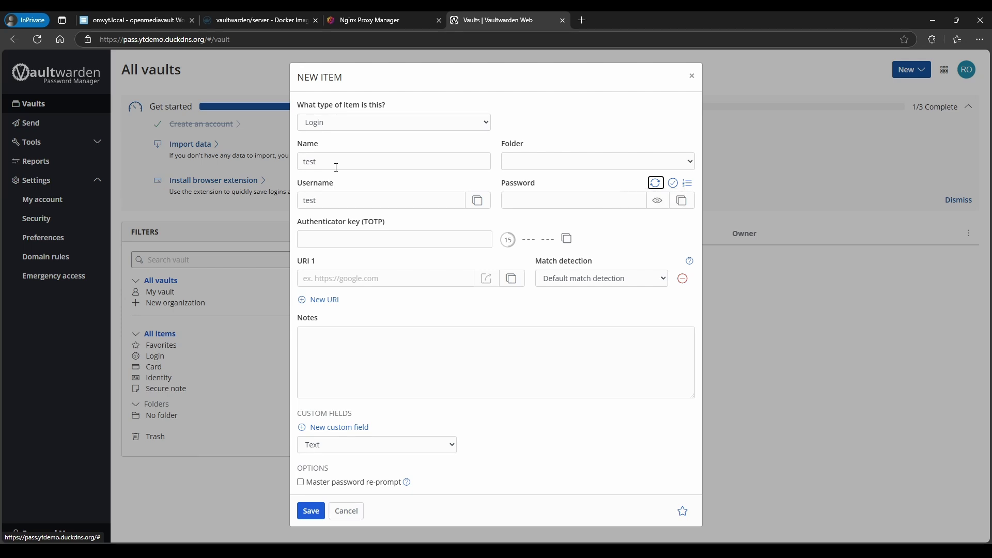
click(532, 199)
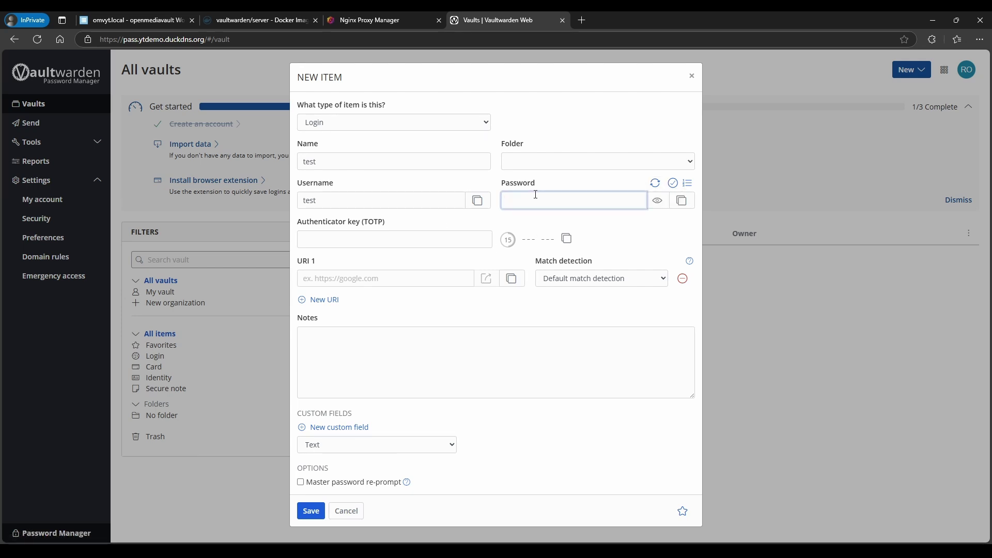
click(657, 200)
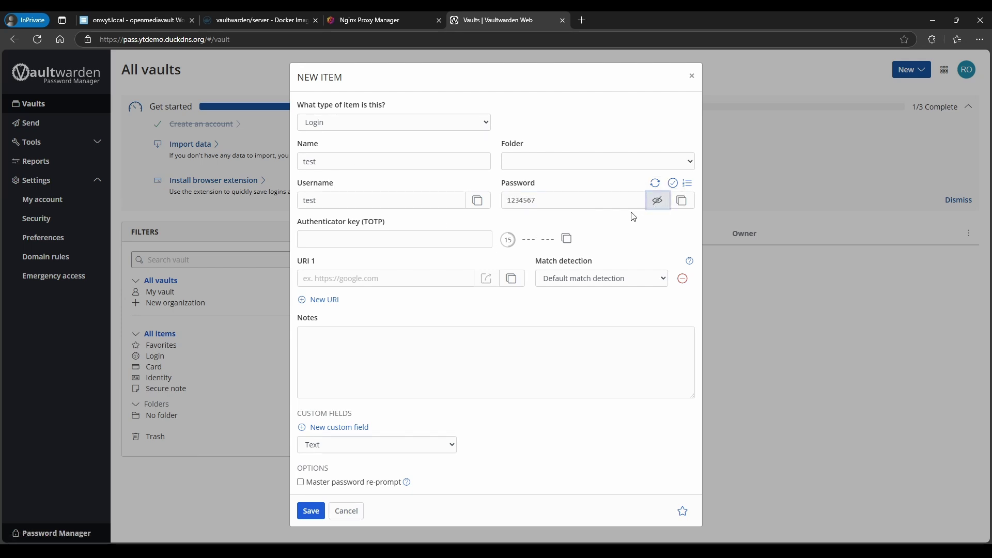
click(654, 184)
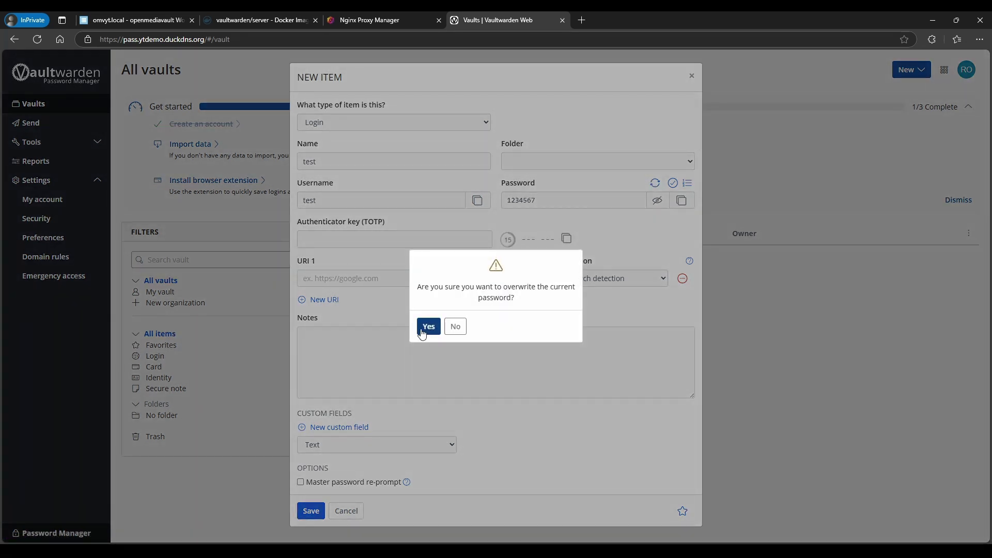
click(425, 326)
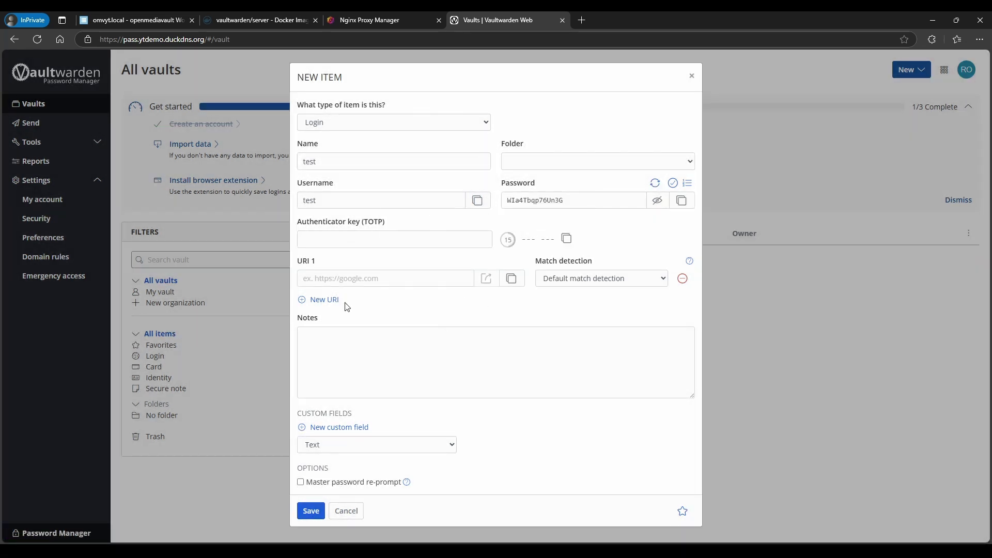
click(346, 347)
click(322, 280)
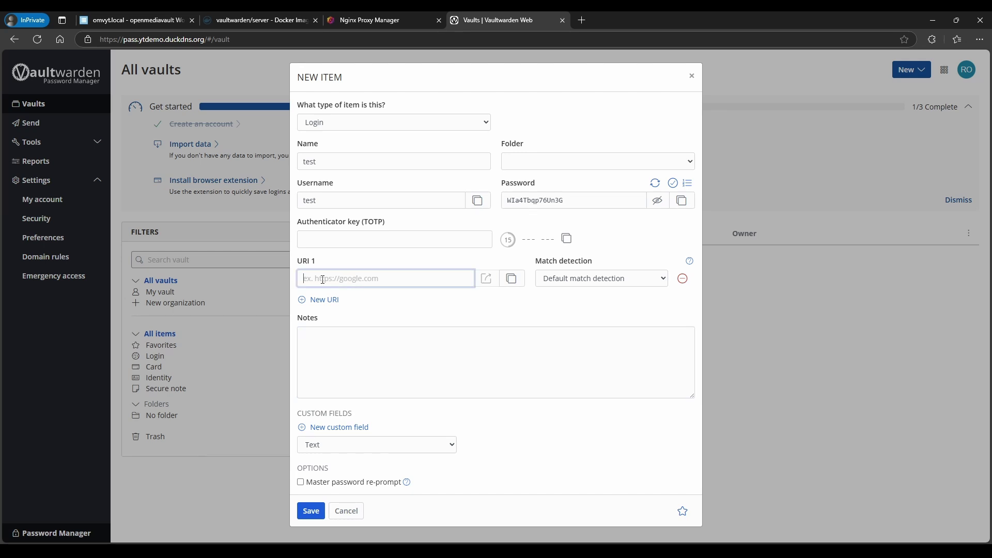
click(325, 341)
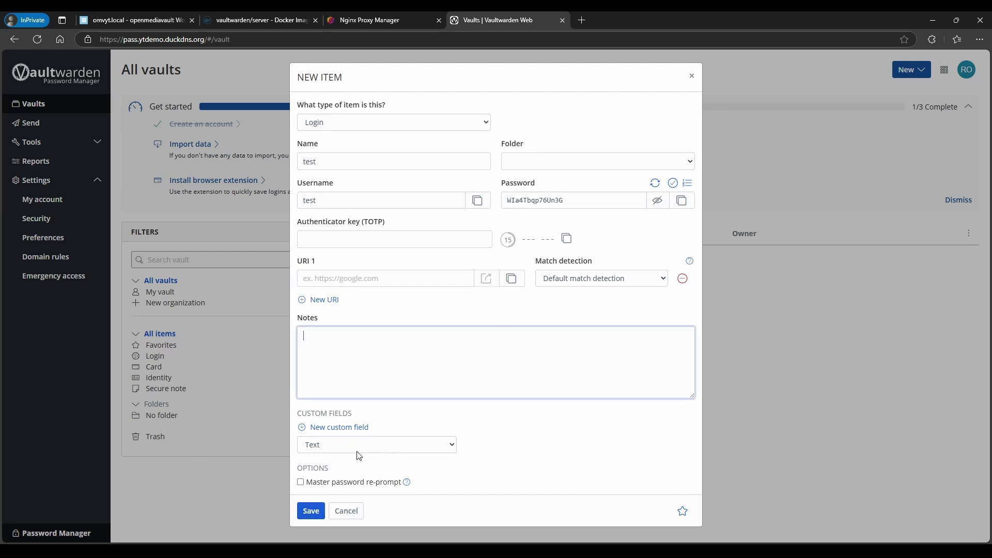
click(310, 510)
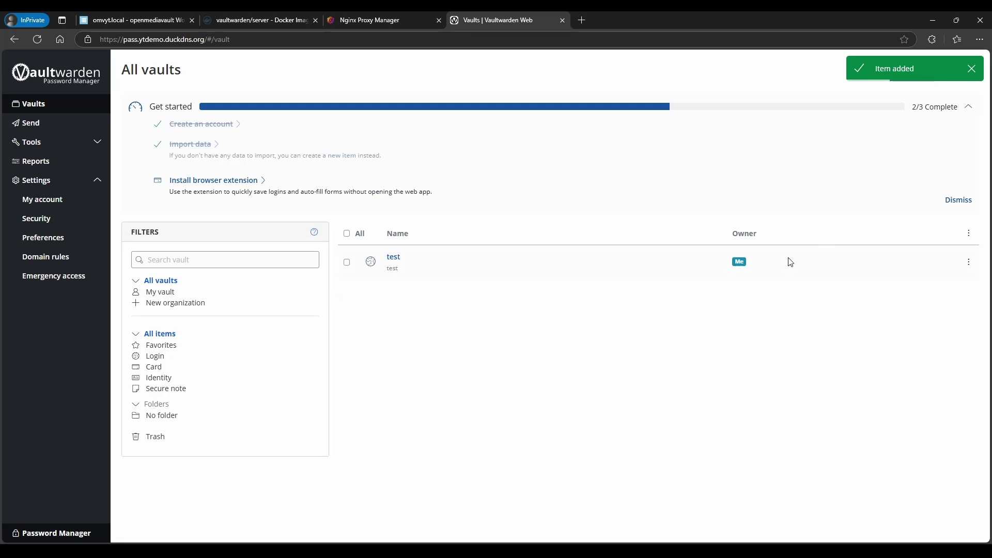
- Dismiss the notification, then begin another new item and close it without saving
click(971, 69)
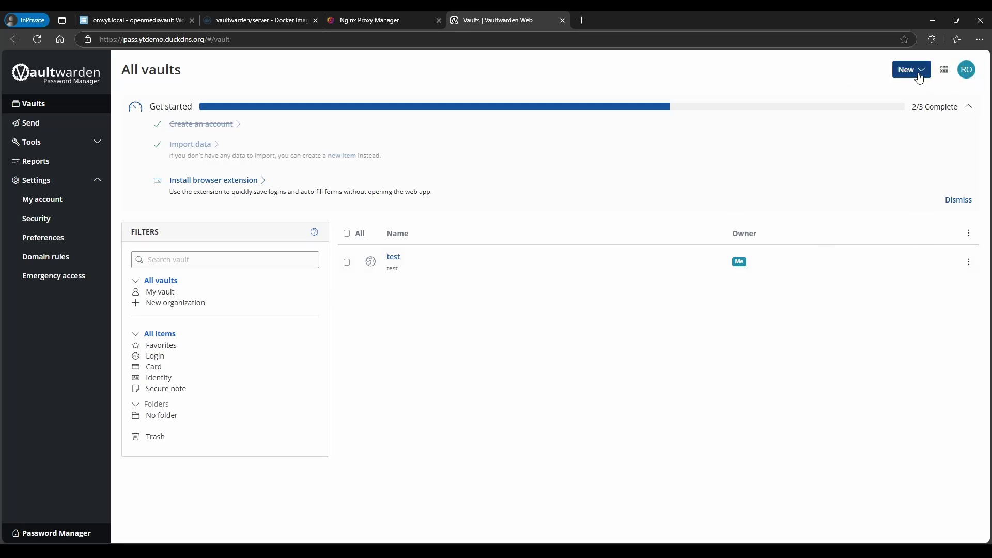
click(918, 78)
click(912, 89)
click(379, 124)
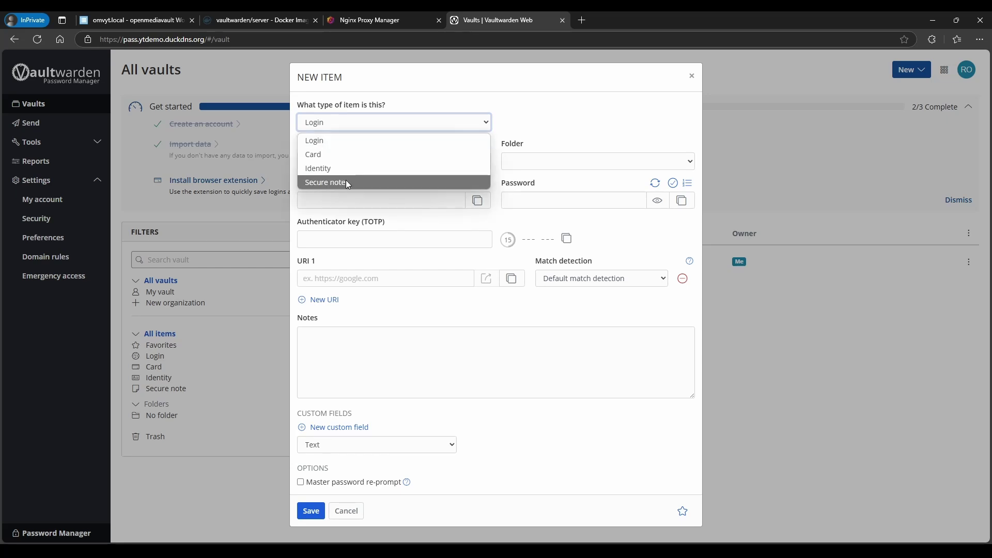
click(691, 76)
click(692, 76)
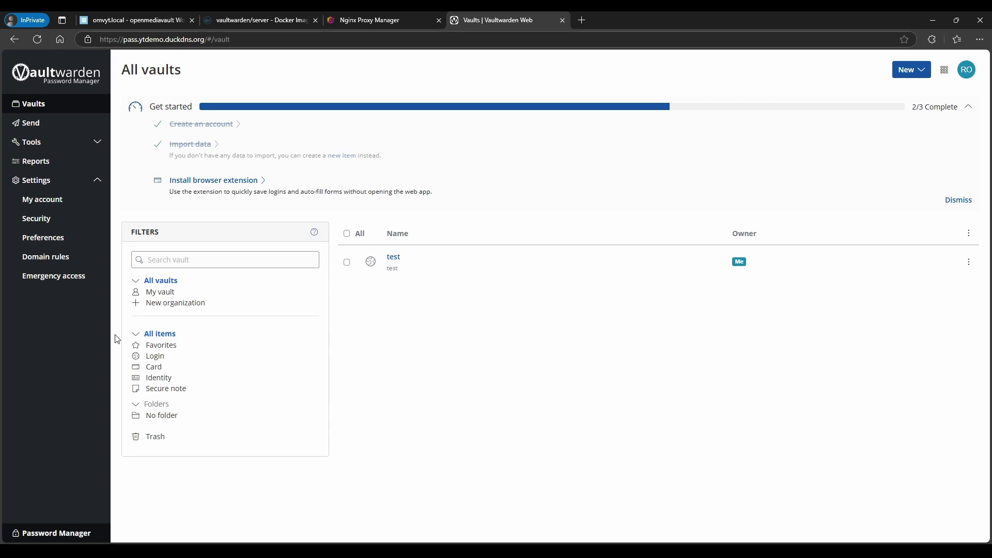
- Browse the account, preferences and security settings, then go to the Tools export vault page
click(47, 187)
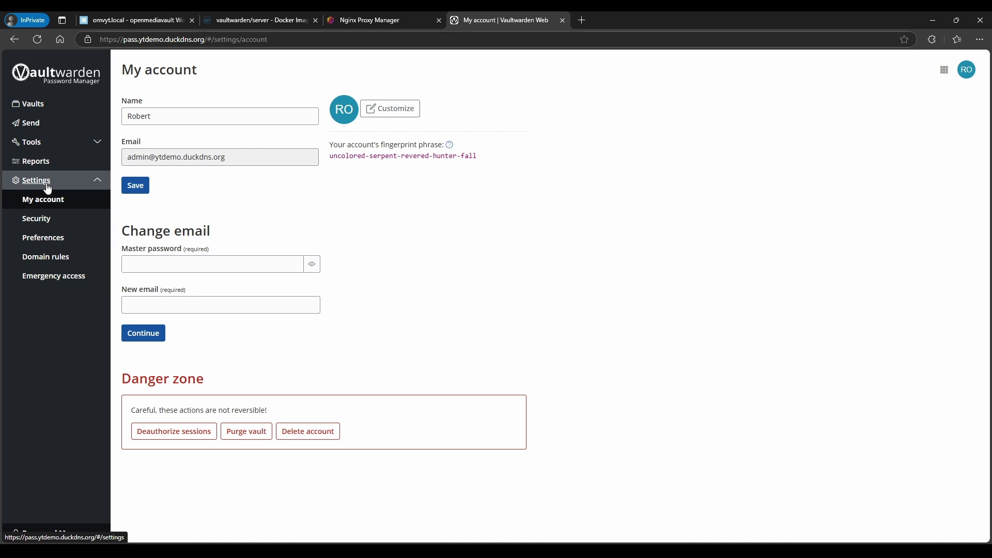
click(43, 243)
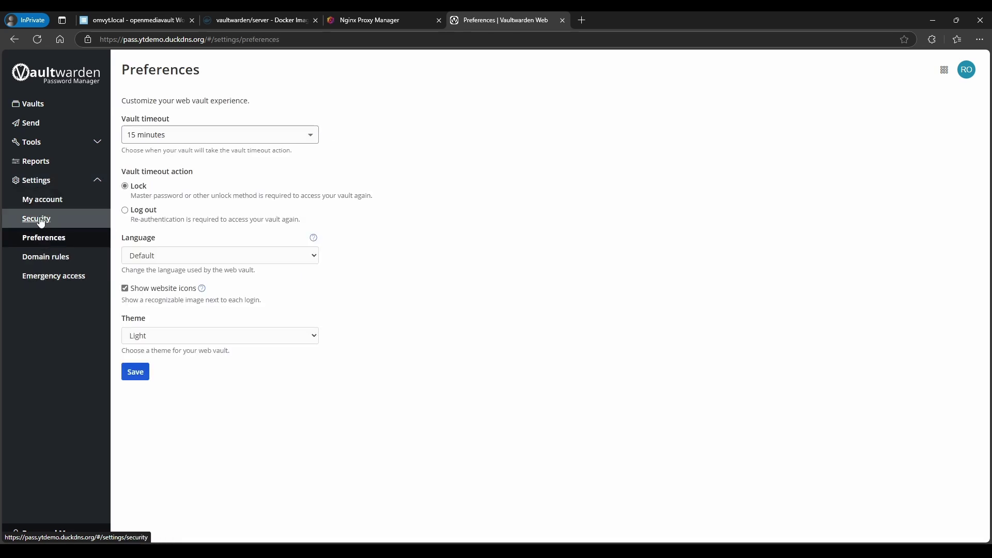
click(40, 220)
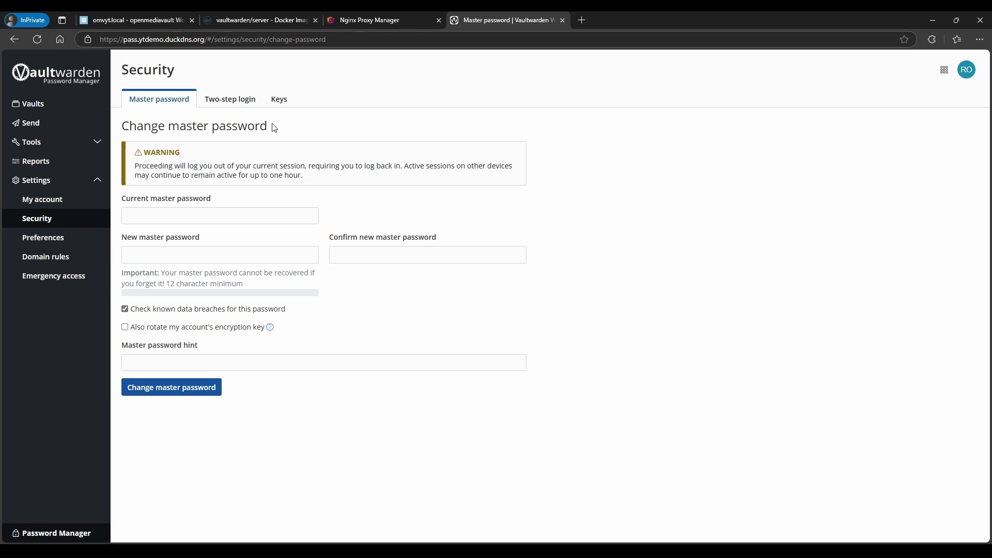
click(46, 200)
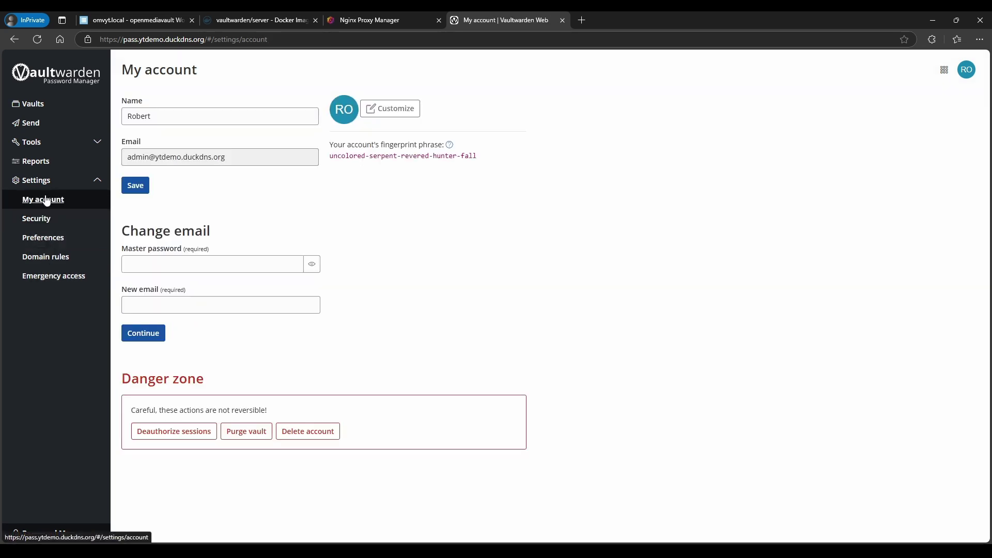
click(15, 144)
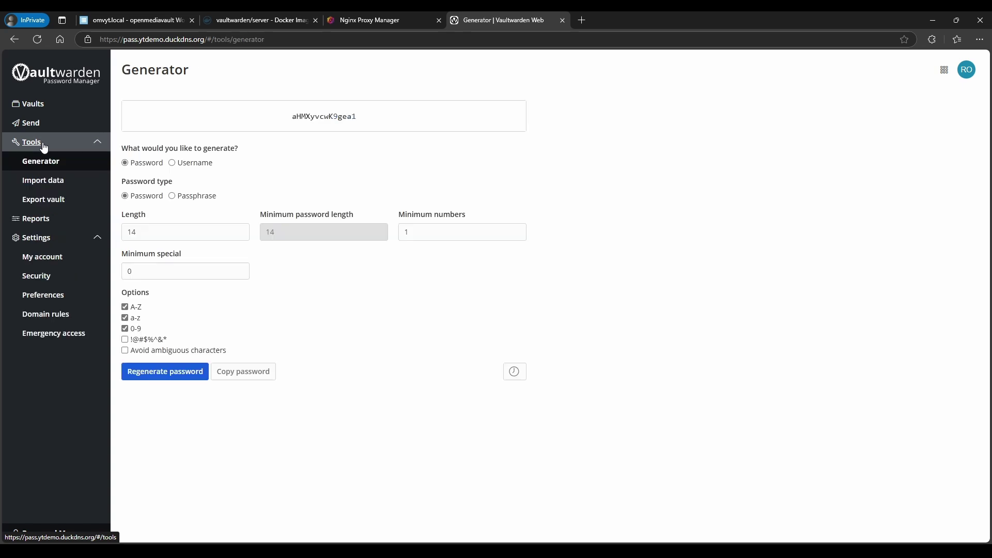
click(45, 199)
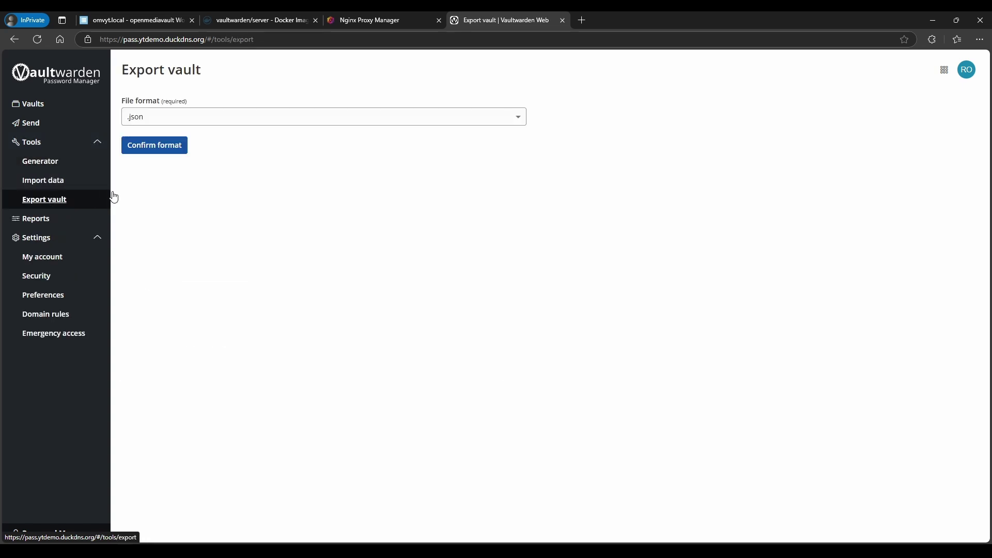
- Choose .json (Encrypted) format and Password protected export type, then focus the file password field
click(177, 118)
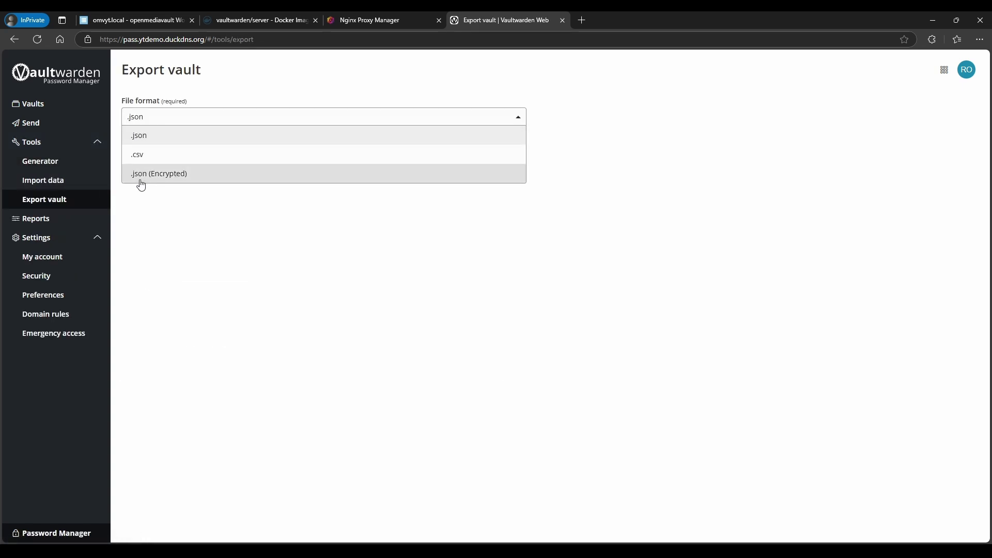
click(154, 175)
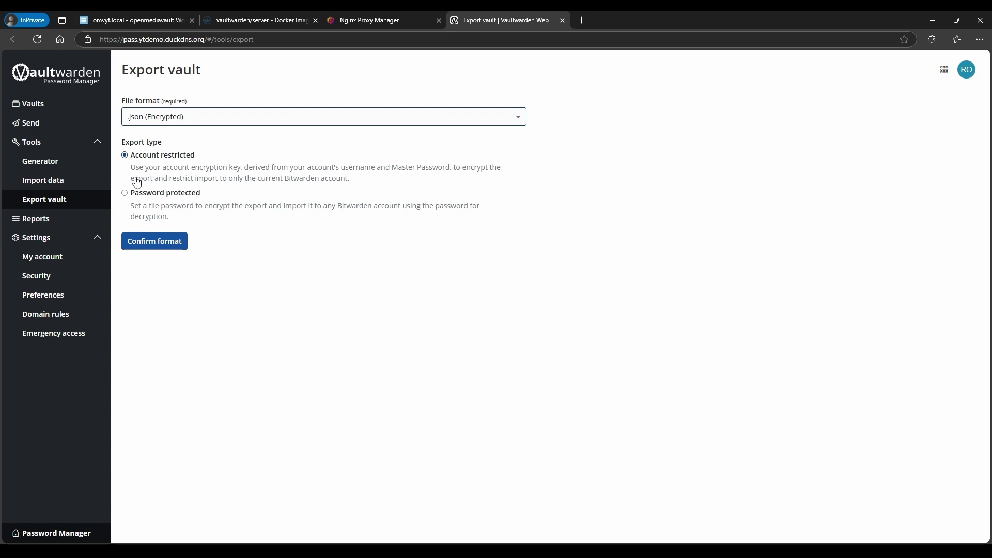
click(125, 193)
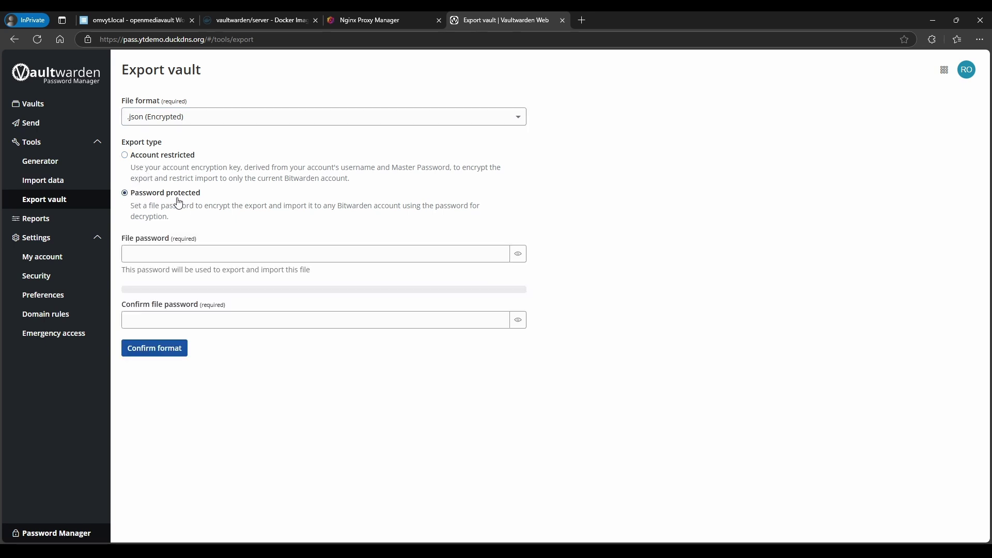
click(140, 249)
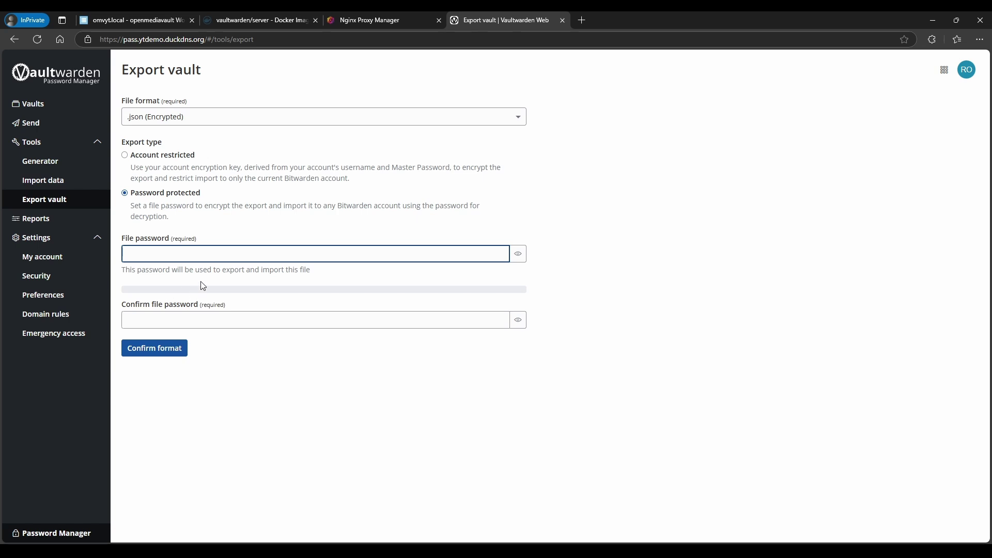
- Return to the vault item list and log out of the Vaultwarden account
click(45, 110)
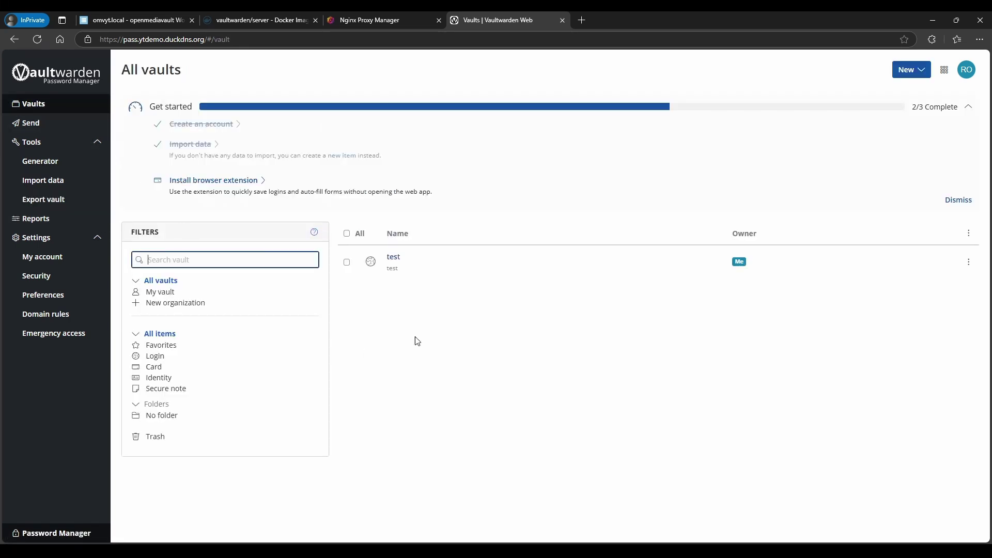
click(965, 69)
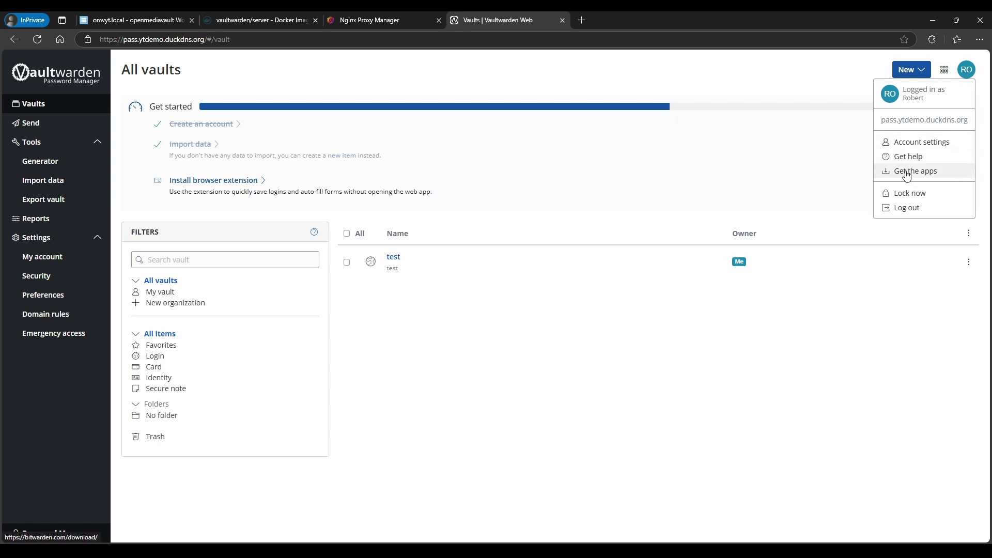
click(905, 209)
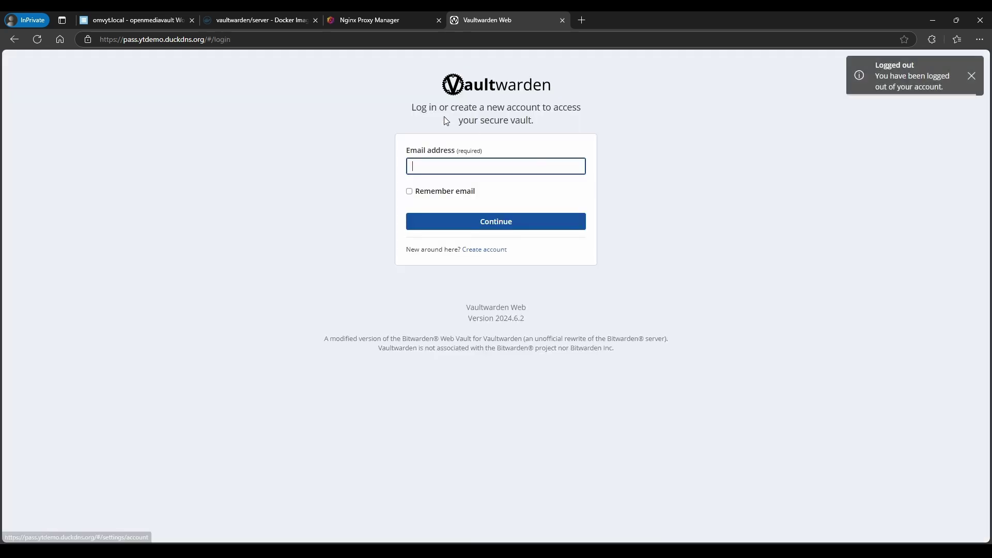
- Change the address from #/login to /admin to load the Vaultwarden Admin Panel
drag(231, 39, 206, 46)
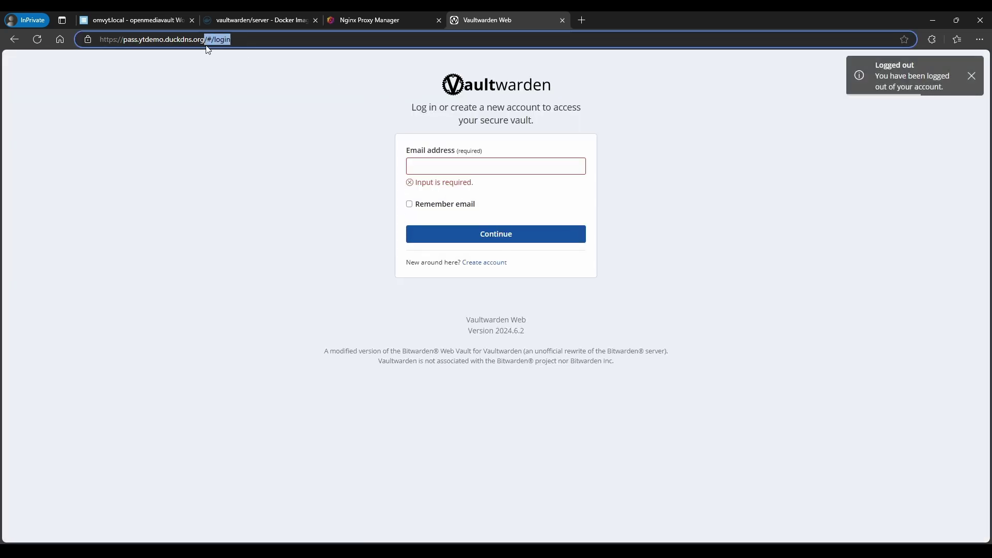
key(BackSpace)
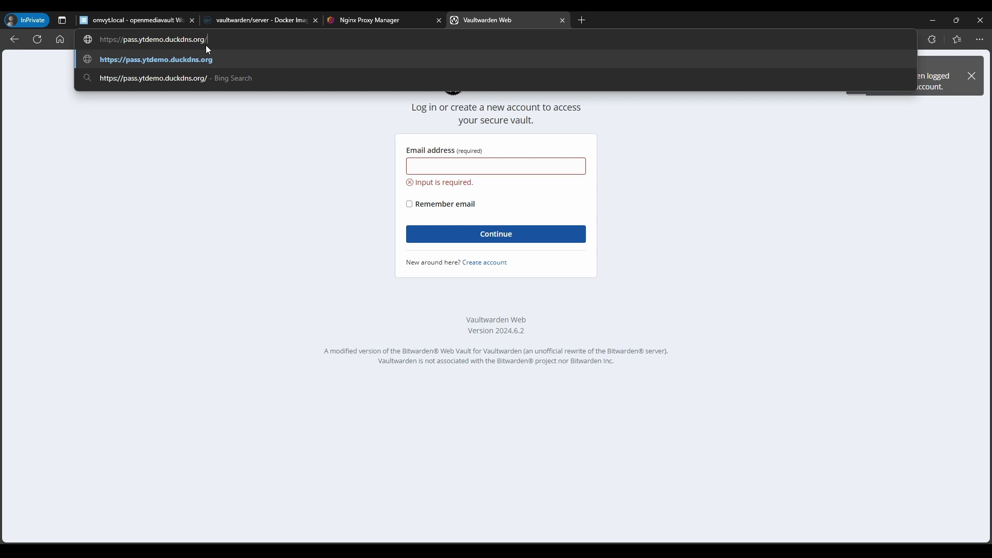
text(admin)
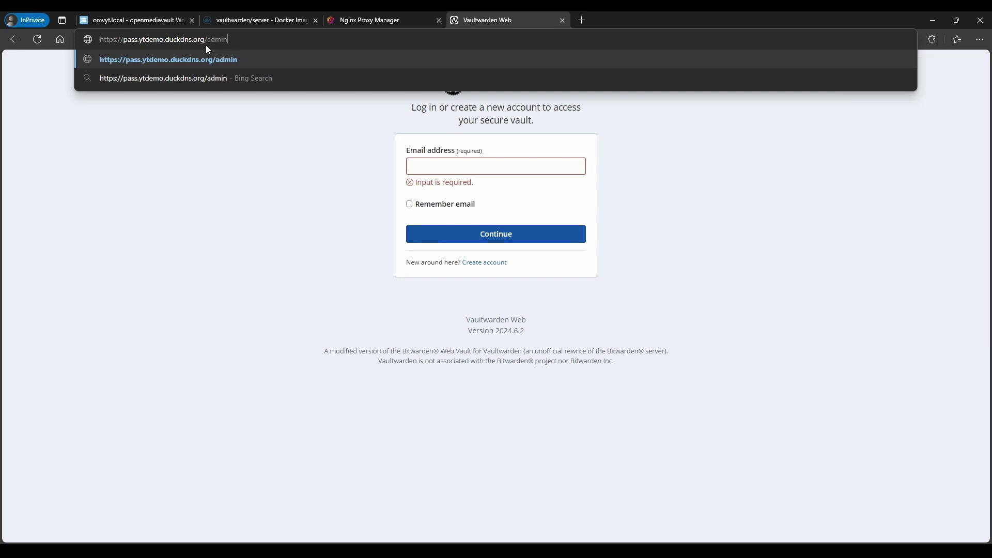
key(Return)
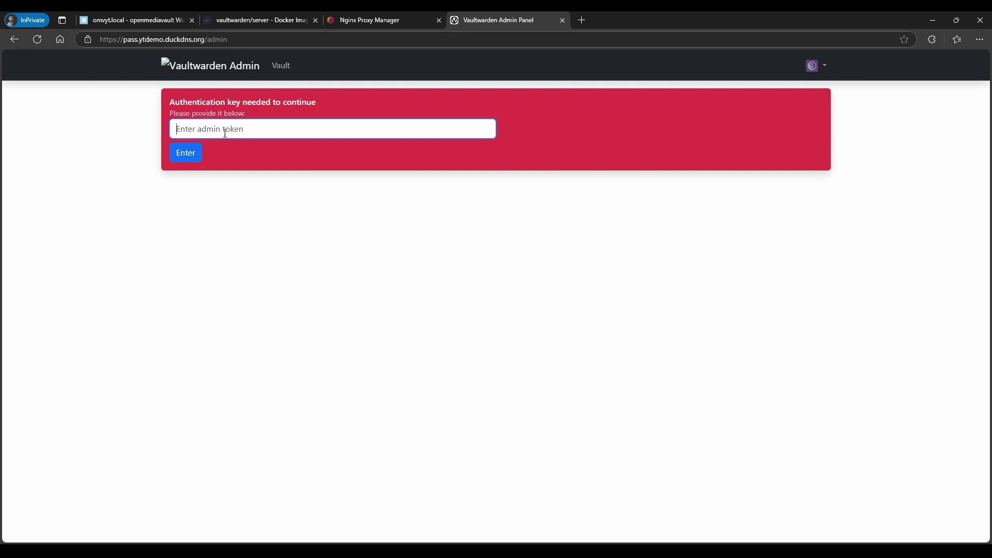
- Sign in with the admin token and check Diagnostics, which flags No Match and No HTTPS
text(••••••••)
click(483, 129)
click(186, 152)
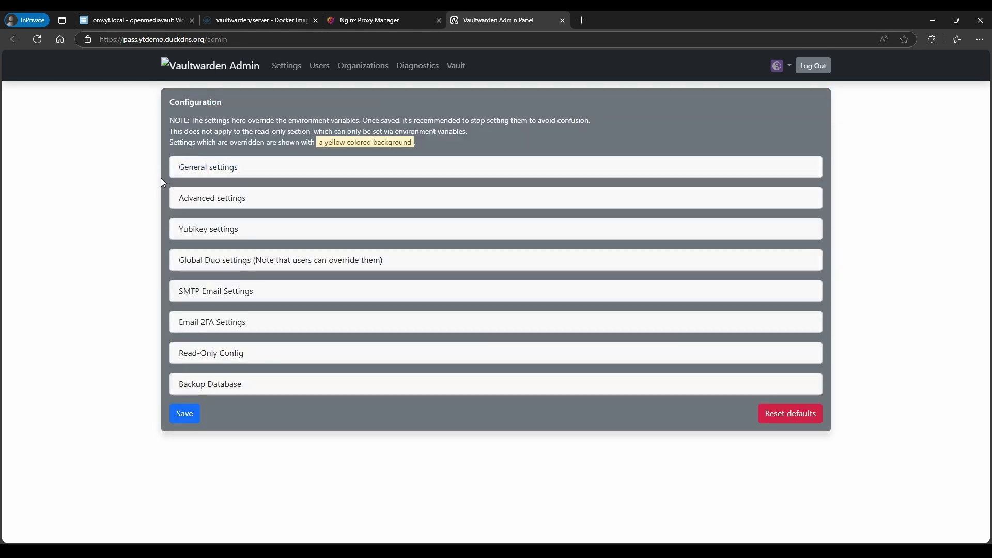
click(429, 75)
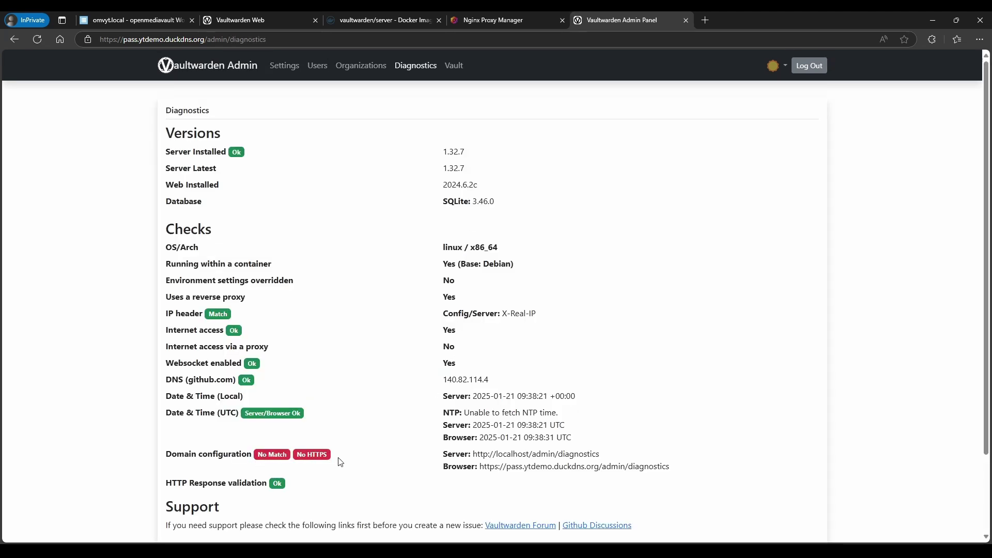
click(285, 66)
click(215, 166)
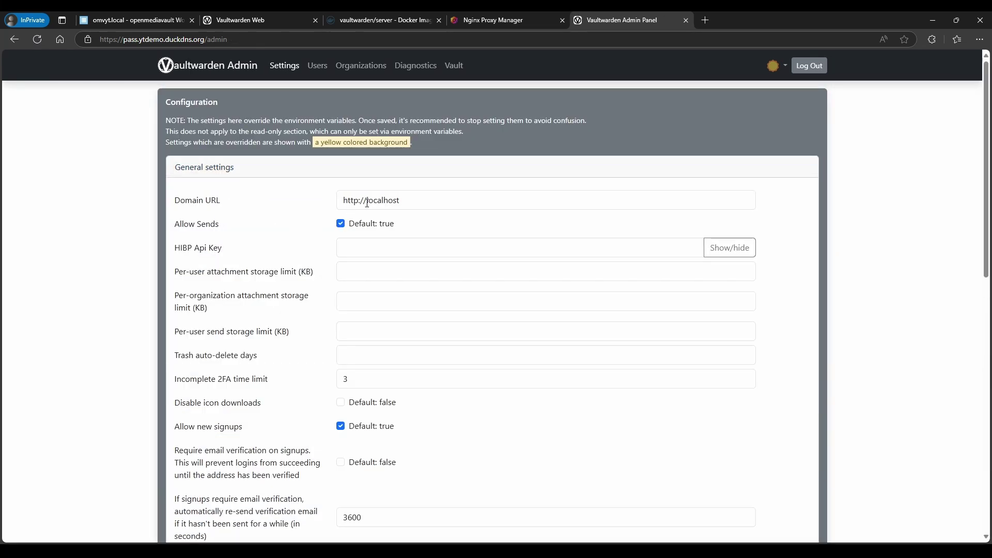
click(101, 40)
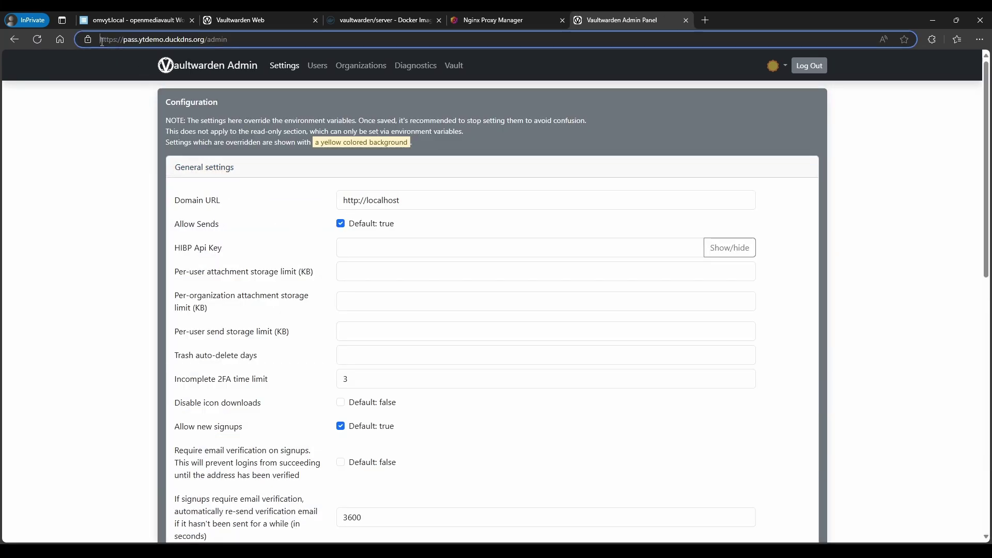
drag(101, 41, 203, 39)
key(ctrl+c)
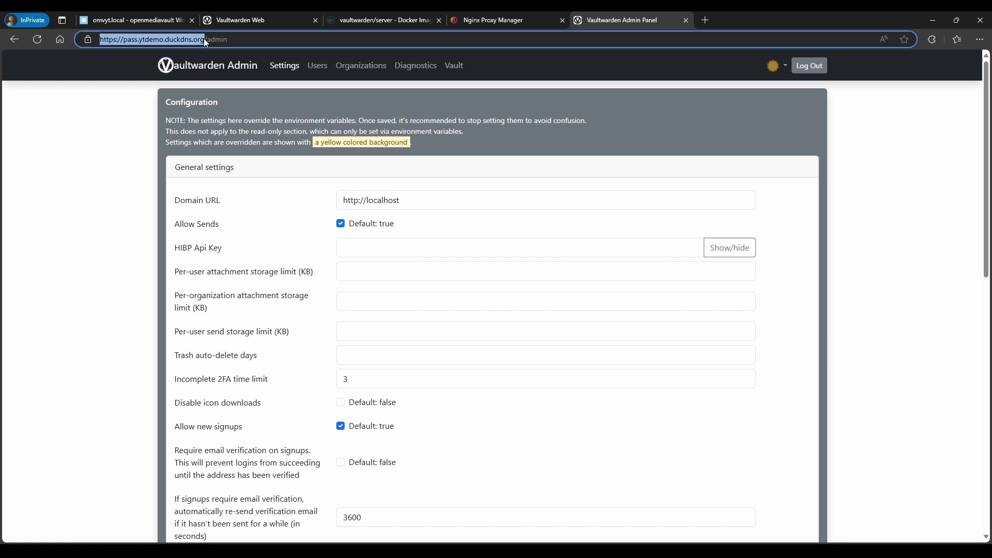
click(430, 198)
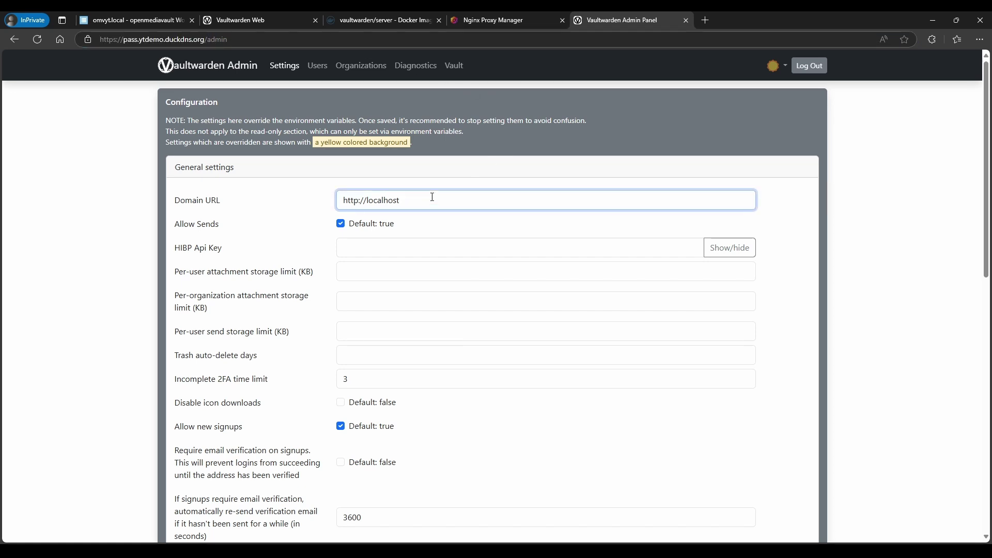
key(ctrl+a)
key(ctrl+v)
- Save the configuration and confirm Diagnostics now reports Match and HTTPS
scroll(392, 377, down, 8)
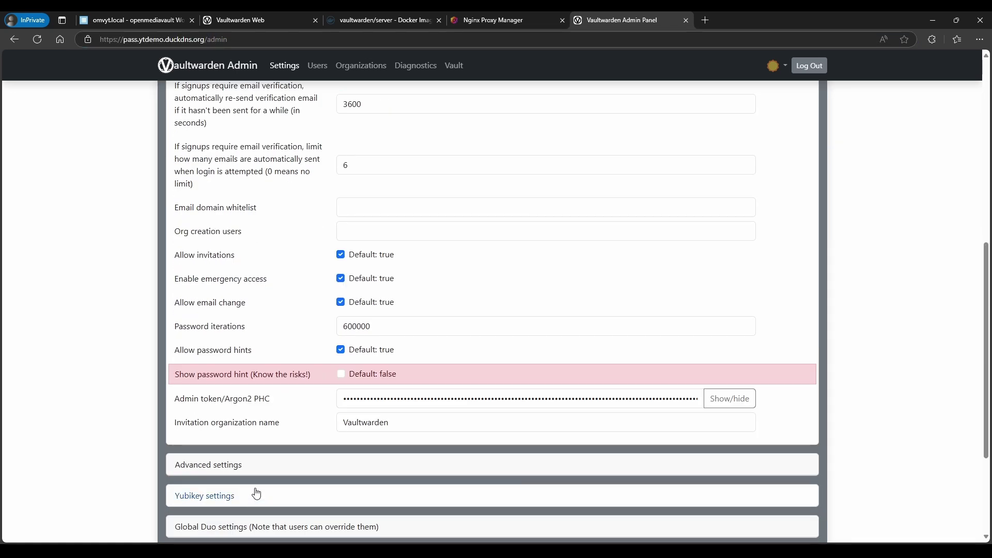
scroll(256, 493, down, 3)
click(187, 516)
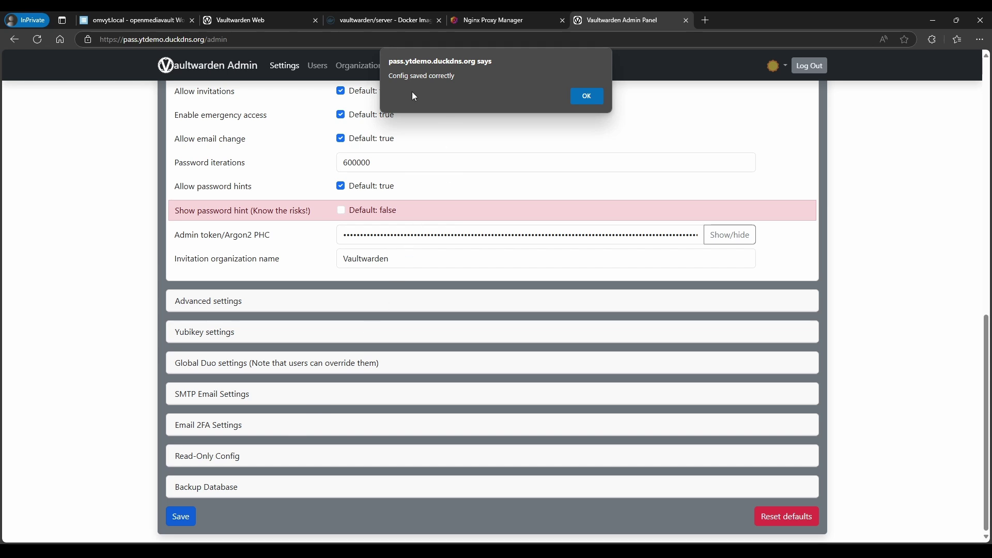
click(581, 96)
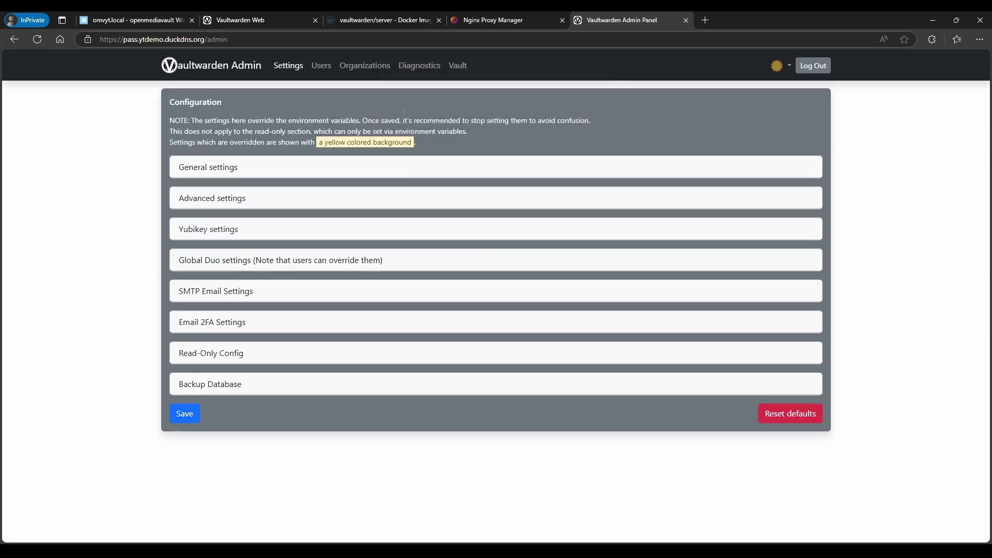
click(426, 66)
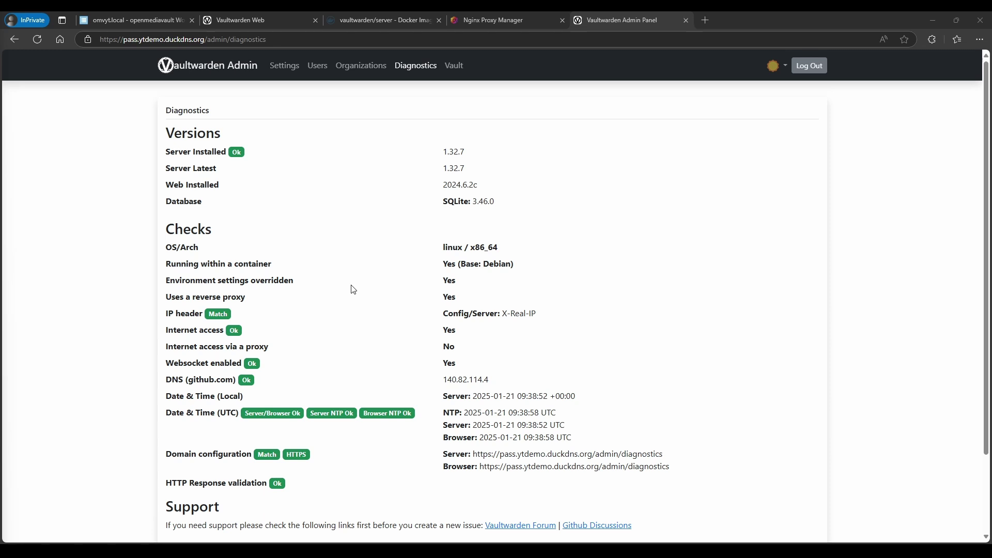
- Review the empty SMTP Email Settings fields, then start a blank InPrivate tab
click(283, 66)
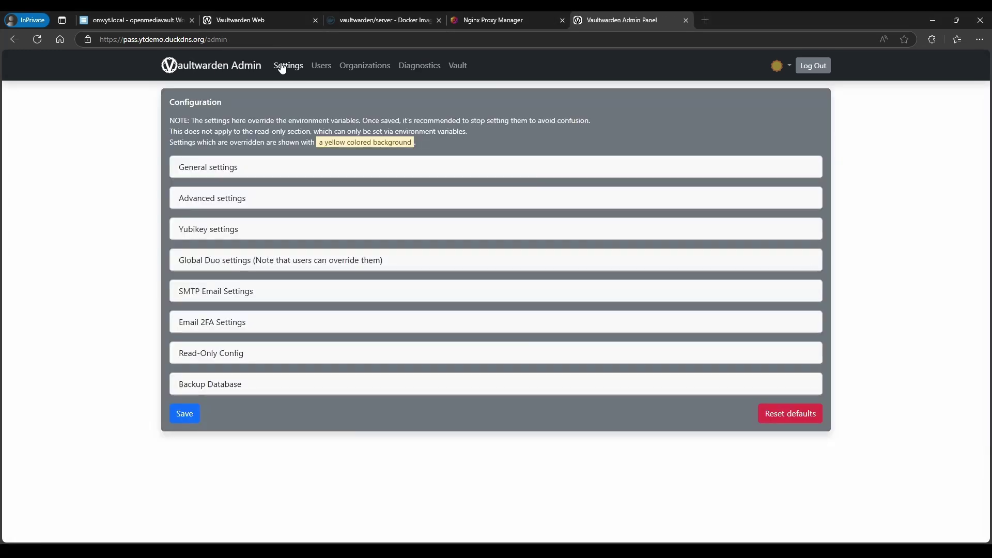
click(201, 302)
scroll(312, 383, down, 1)
scroll(305, 379, down, 3)
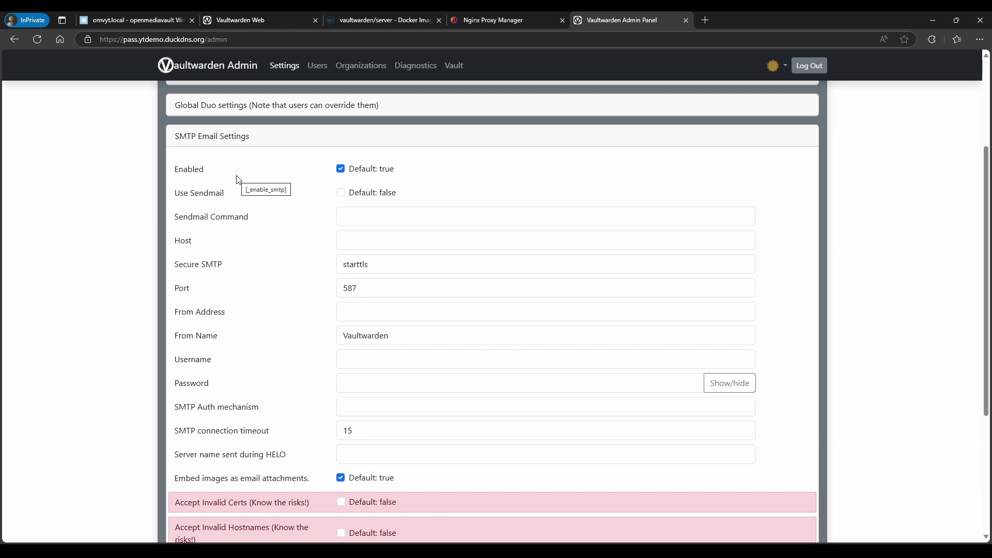
click(705, 19)
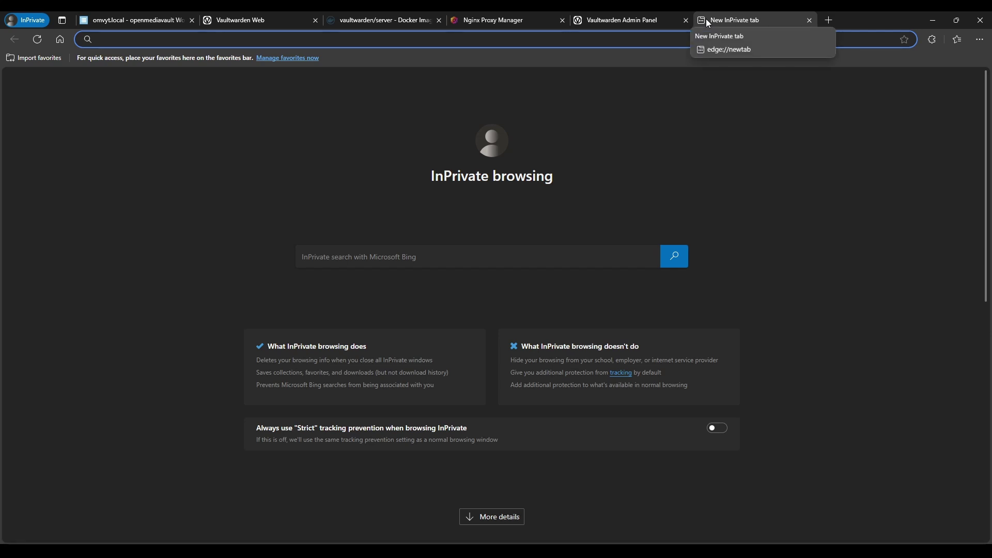
- Search Bing for 'google app passwords'
text(google)
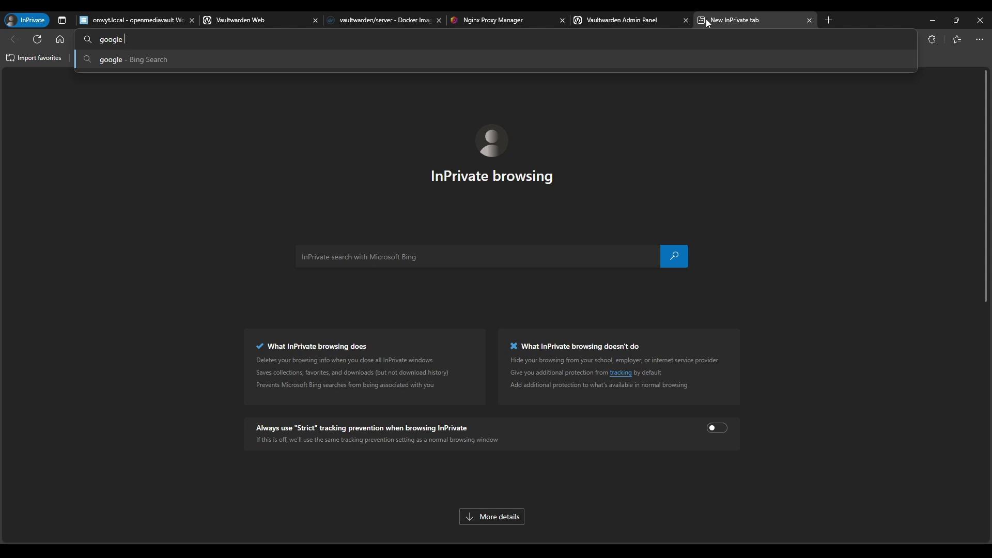
text( app p)
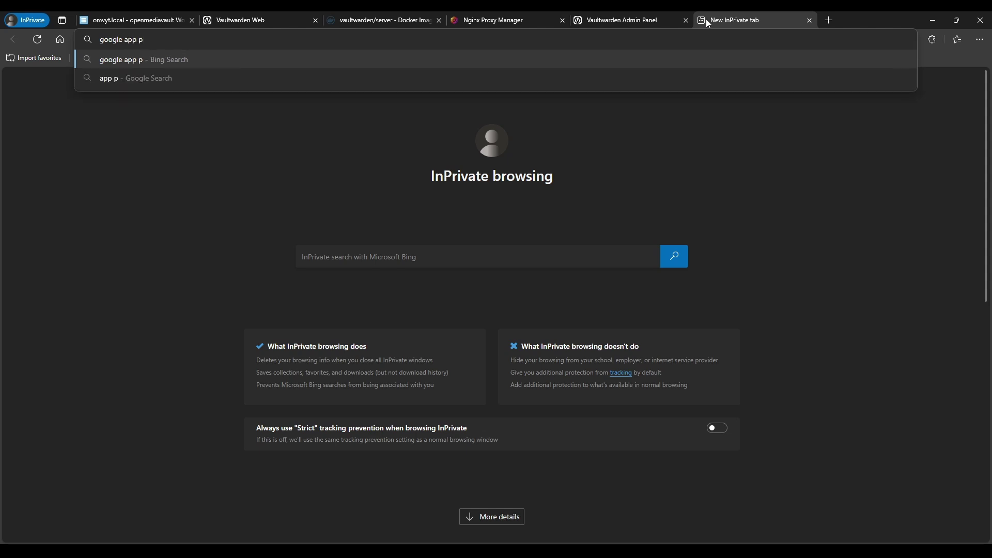
text(asswords)
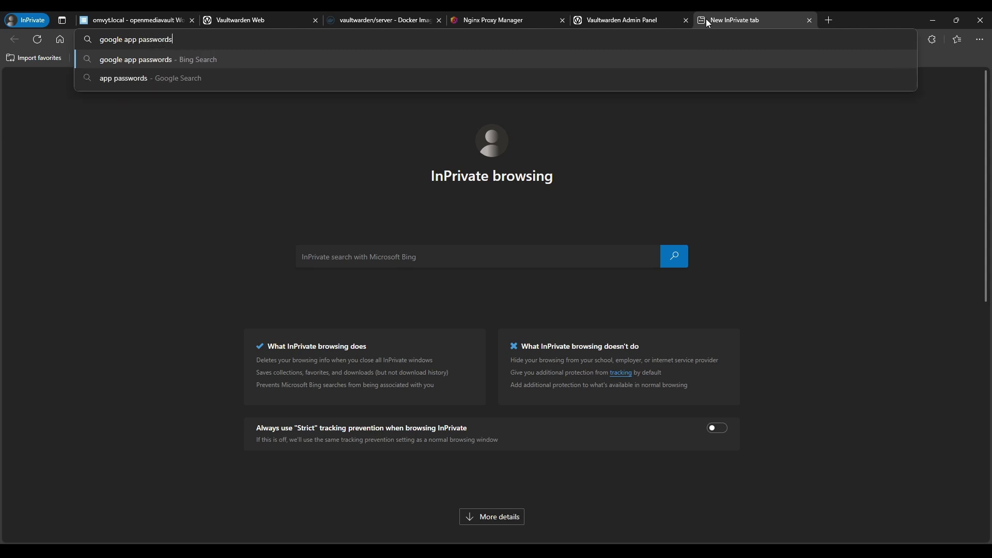
key(Return)
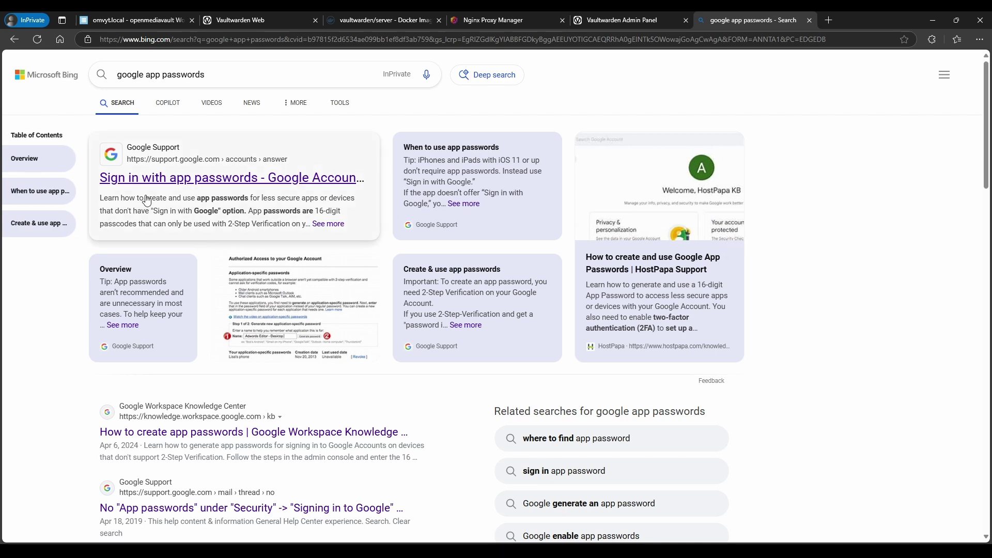
- Read Google's 'Sign in with app passwords' article, noting the 2-Step Verification requirement
click(152, 185)
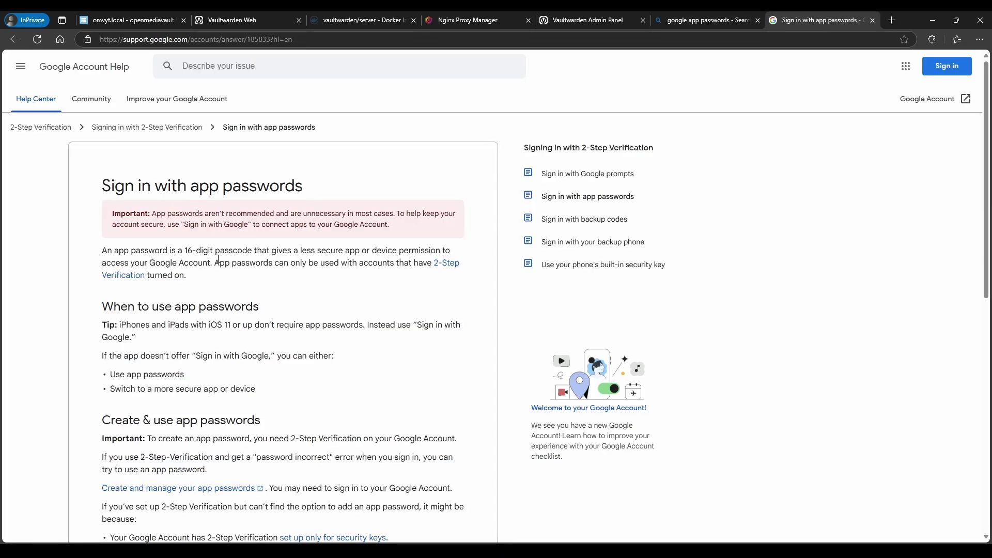
scroll(192, 283, down, 1)
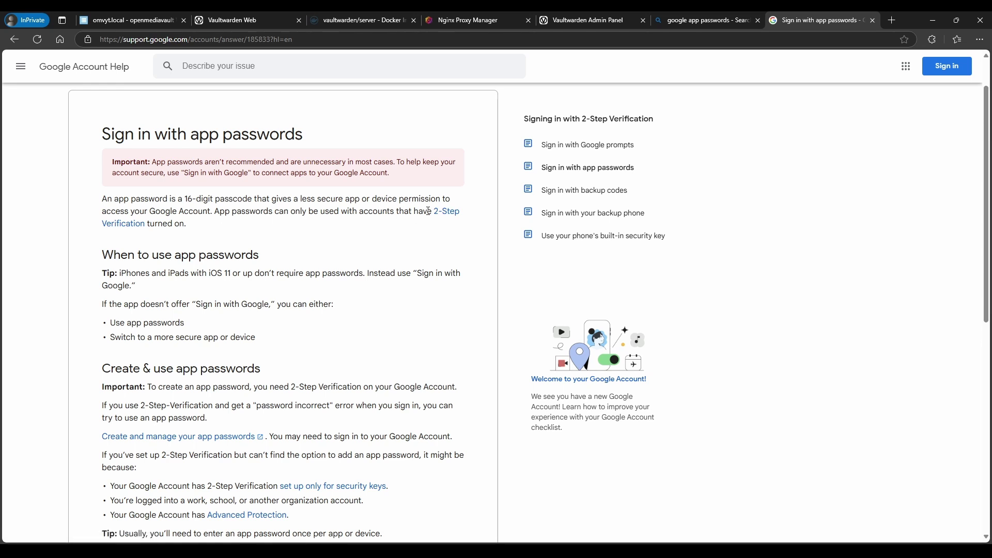
drag(427, 212, 451, 231)
click(228, 225)
scroll(354, 432, down, 4)
scroll(354, 433, down, 3)
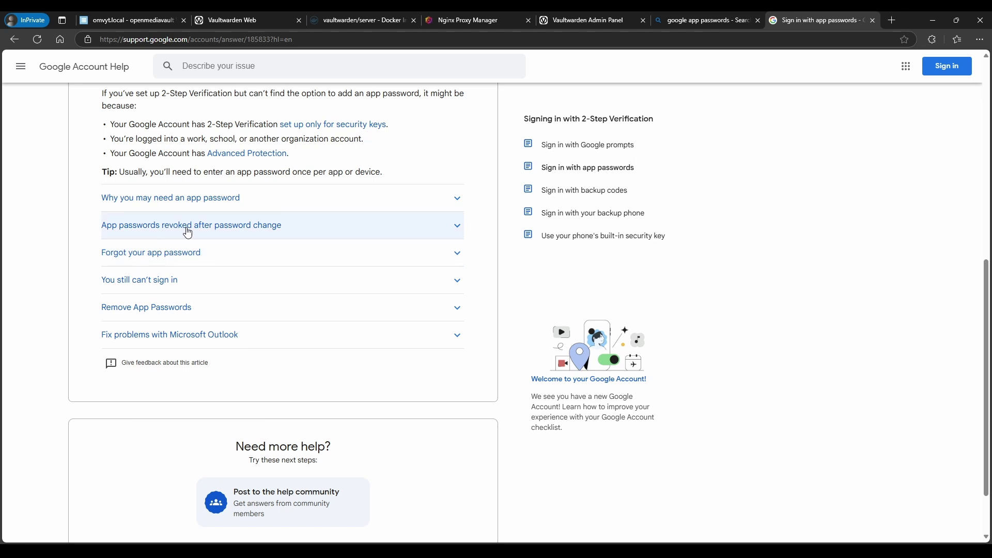
- Read the article's notes on why app passwords are needed and on revoked passwords, then return to Vaultwarden
click(228, 207)
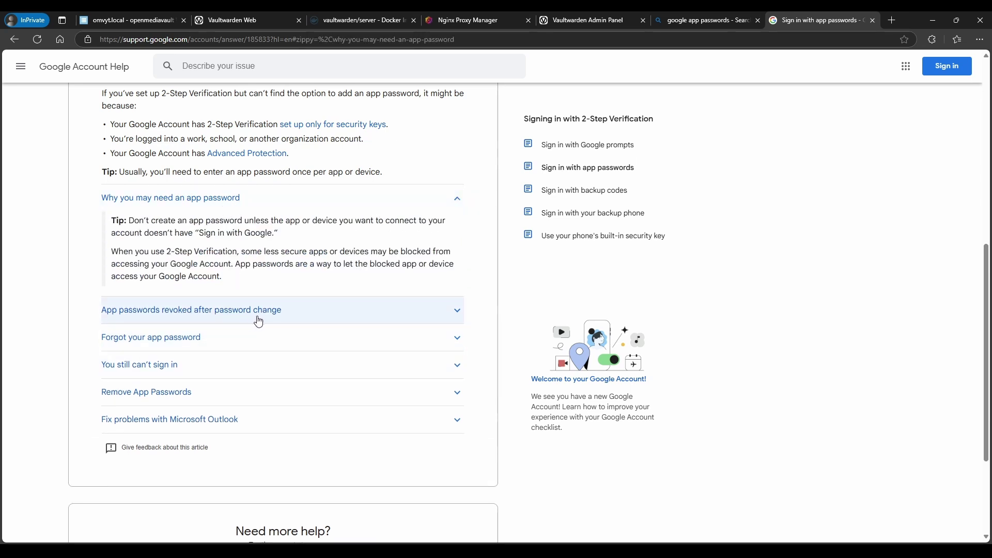
click(358, 321)
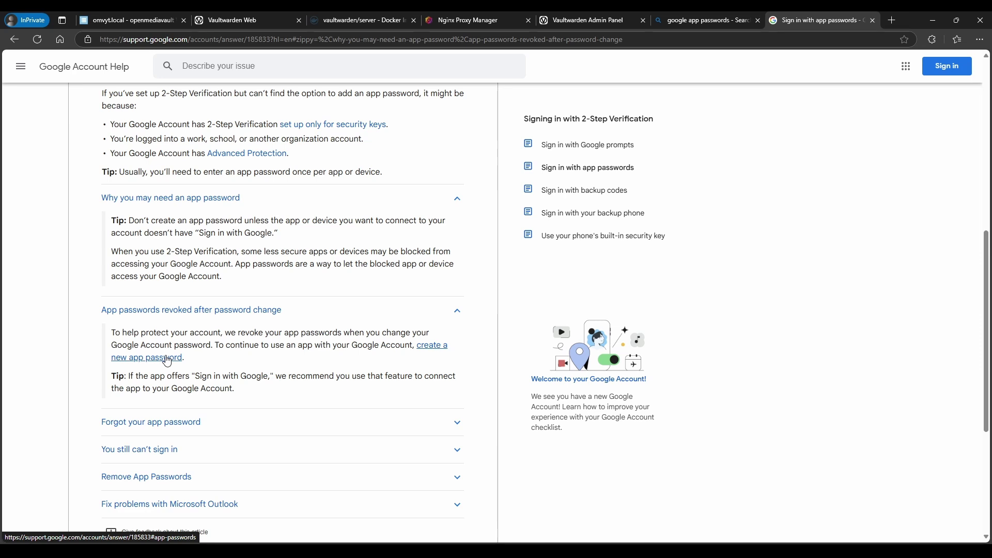
scroll(250, 313, up, 2)
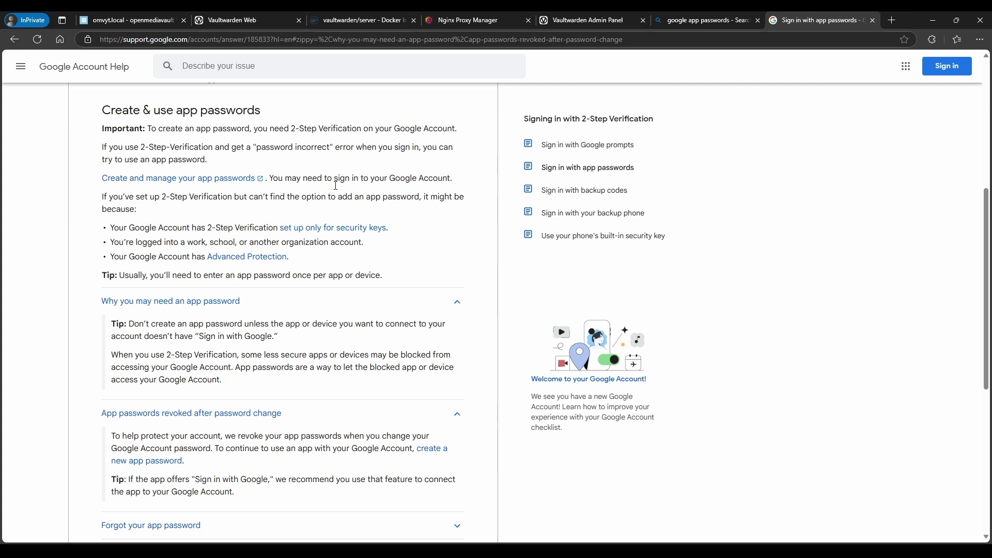
scroll(354, 281, down, 2)
scroll(355, 294, down, 2)
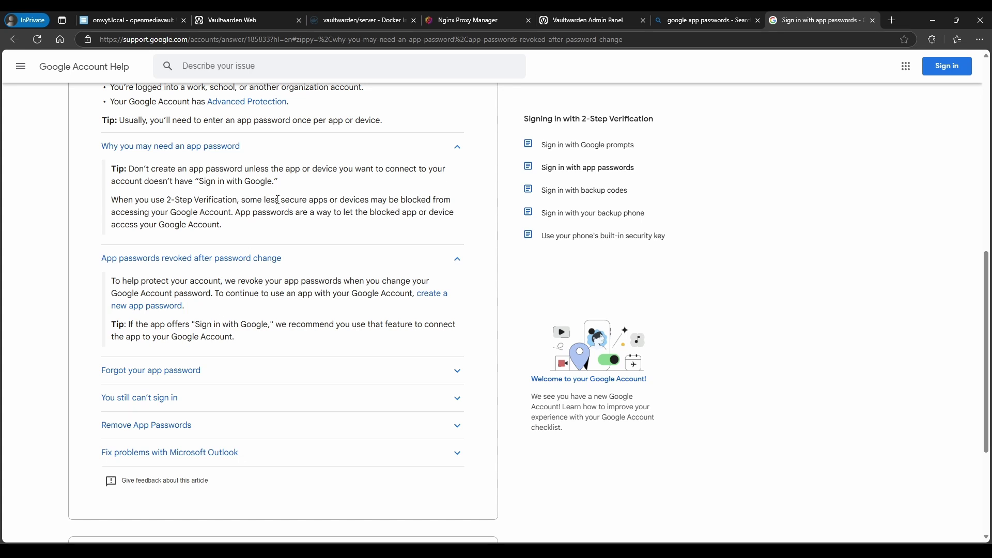
click(238, 20)
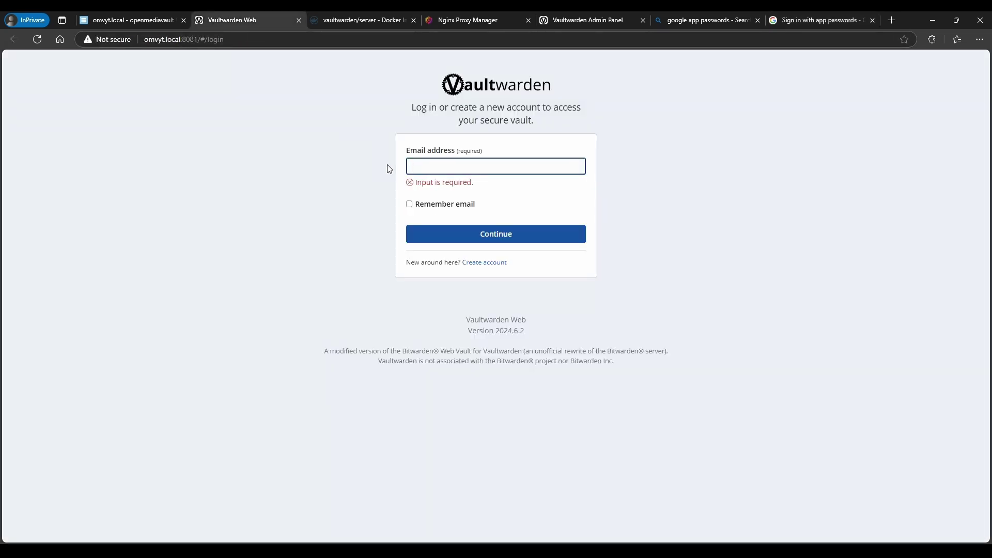
- Set the SMTP host to smtp.gmail.com with force_tls security on port 465
click(602, 23)
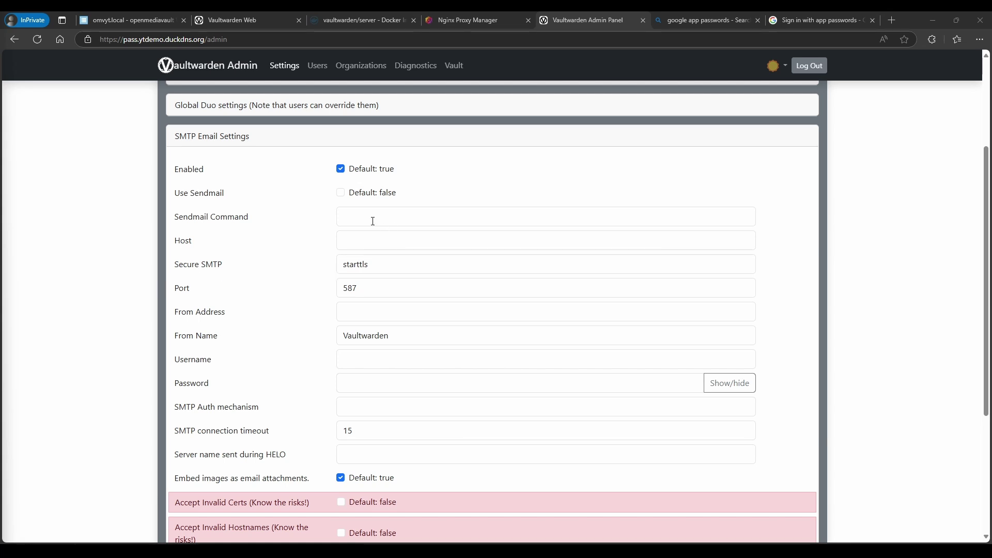
click(373, 240)
text(smtp.gmail.com)
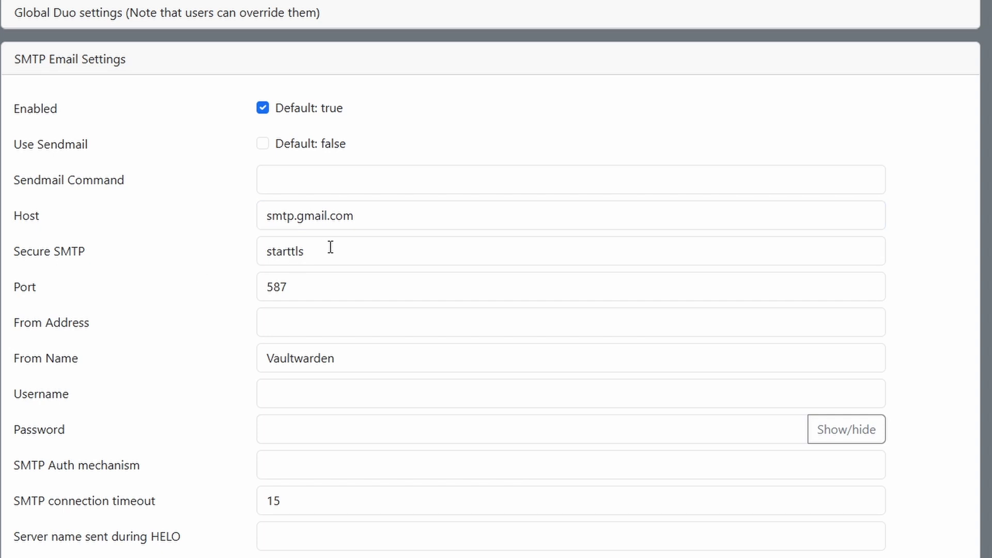
key(Tab)
text(force_tls)
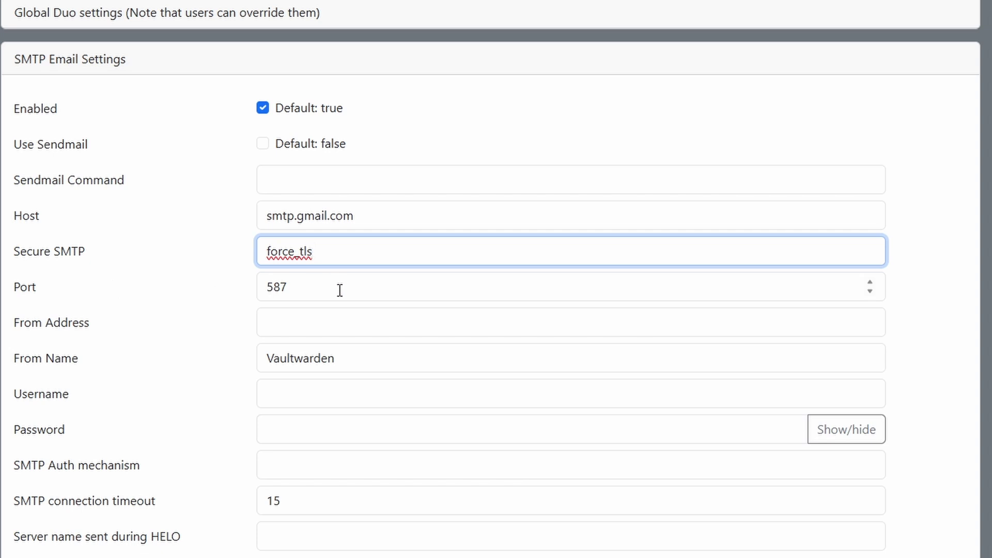
key(Tab)
text(465)
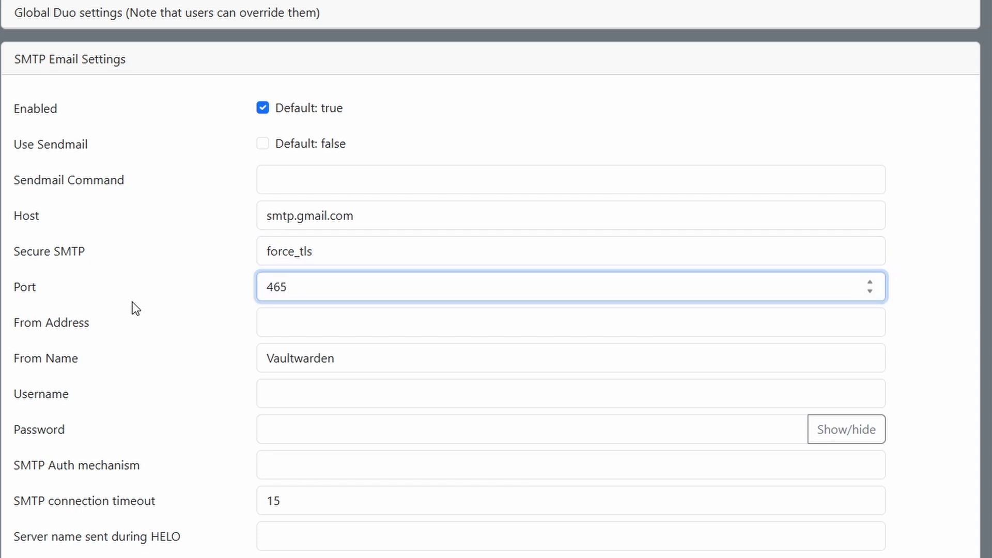
- Enter the Gmail address as the From Address and reuse it as the SMTP username
click(327, 331)
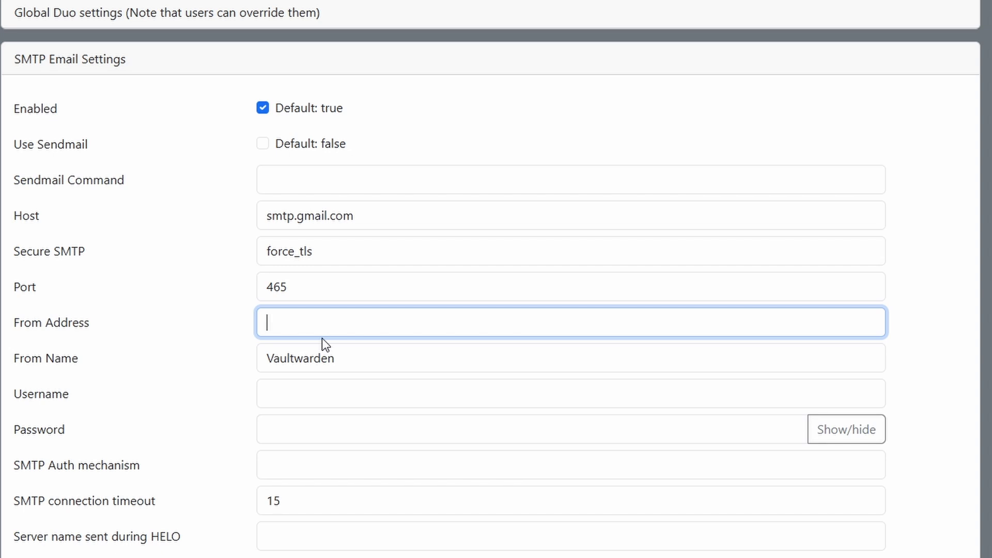
text(gmailaddress)
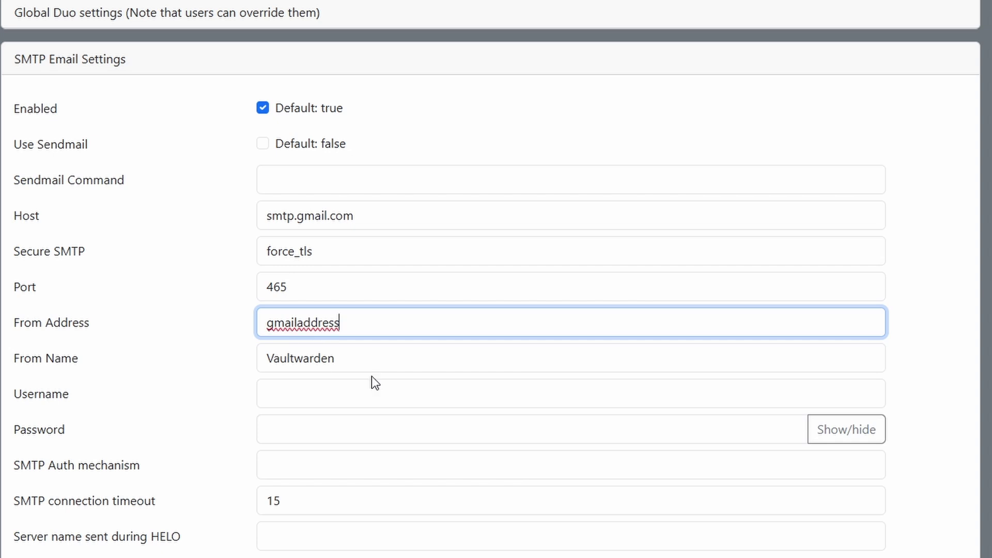
key(Tab)
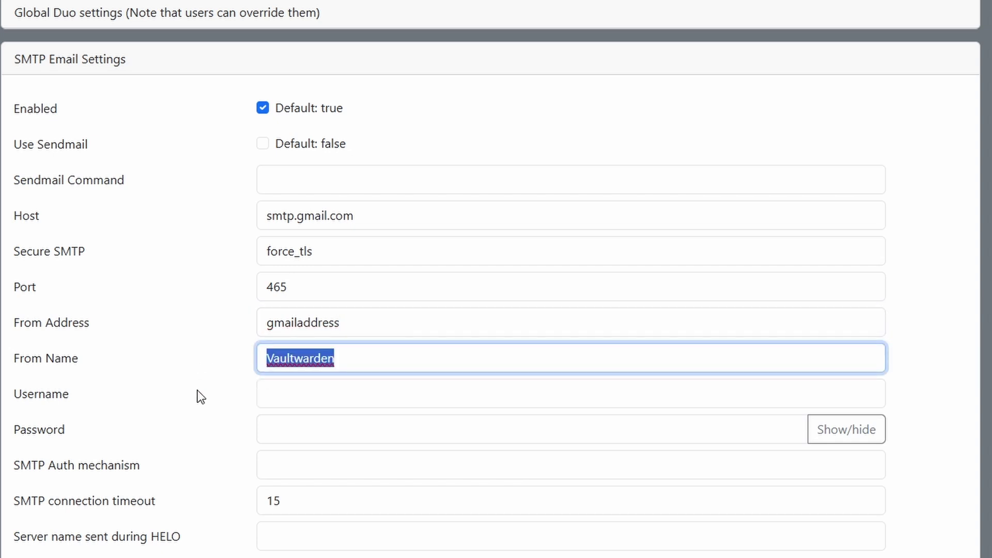
click(321, 398)
double_click(354, 321)
key(ctrl+c)
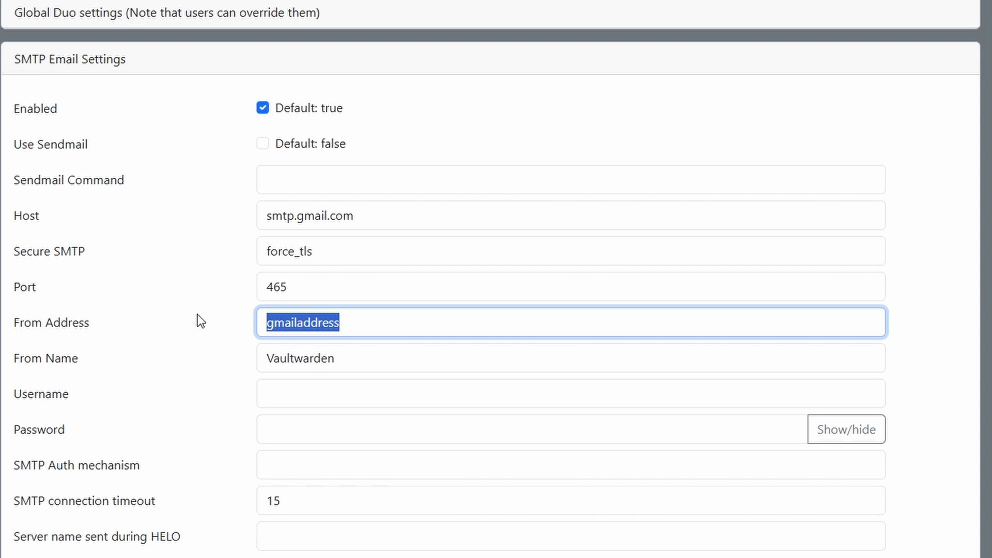
click(296, 395)
key(ctrl+v)
- Enter the Gmail app password as the SMTP password and reveal it to verify
click(297, 433)
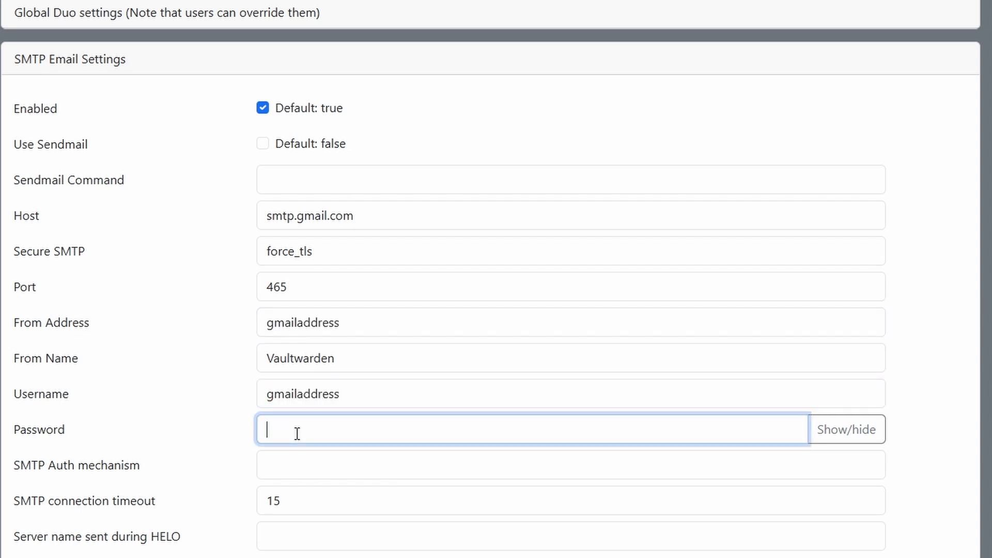
click(786, 433)
mouse_move(22, 486)
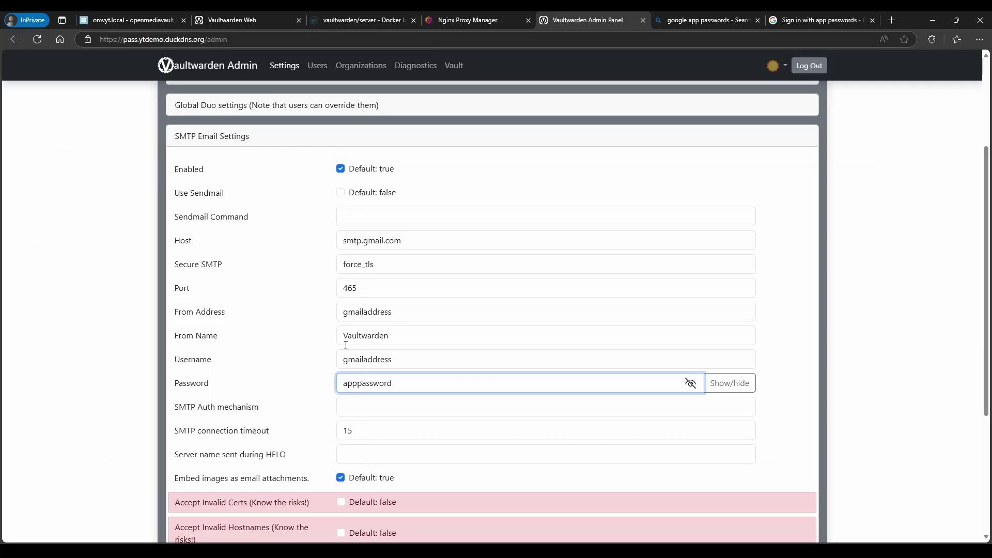
- Try saving the SMTP settings and dismiss the SMTP_FROM error about the missing @ sign
scroll(327, 420, down, 4)
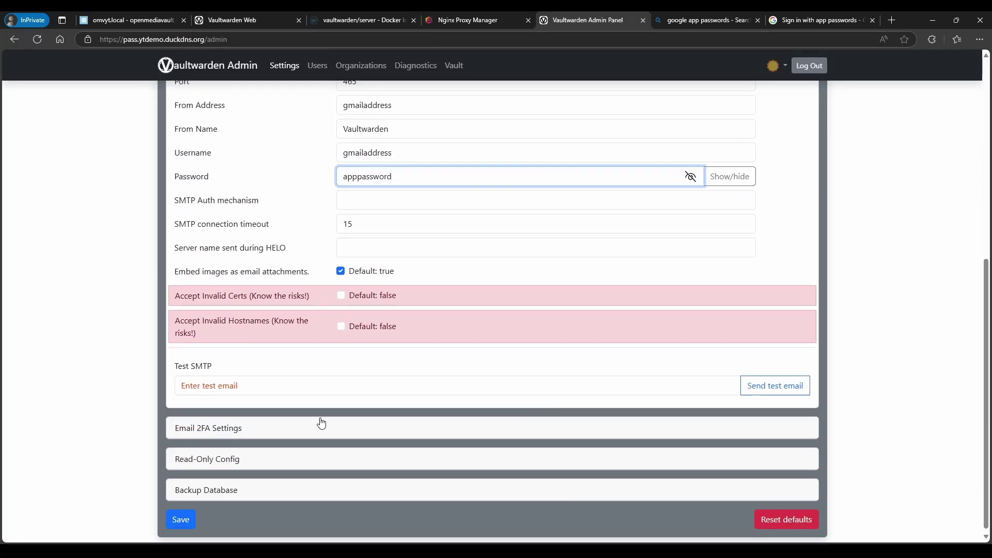
click(180, 519)
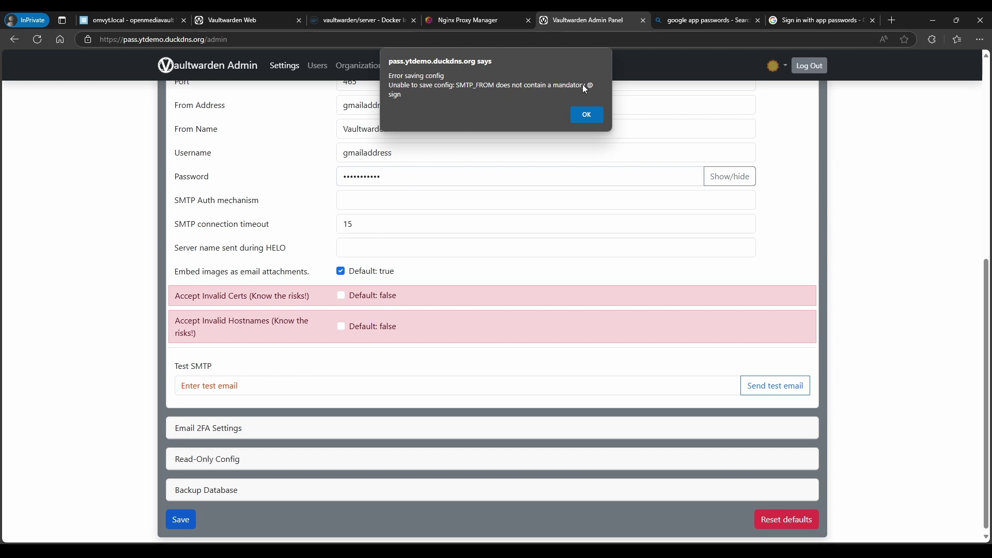
click(587, 113)
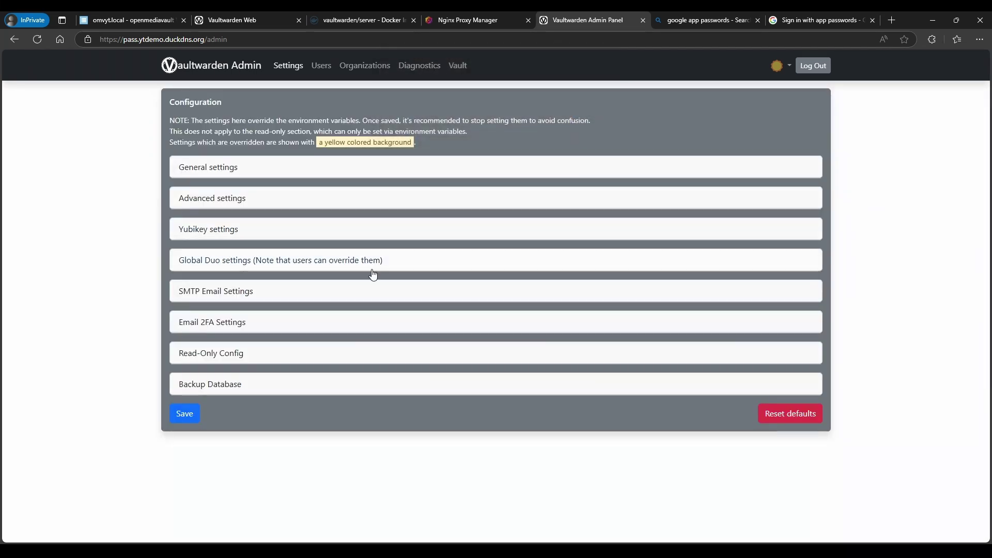
- Reopen SMTP Email Settings, now reset to defaults, and select the Test SMTP email field
click(205, 290)
scroll(410, 349, down, 3)
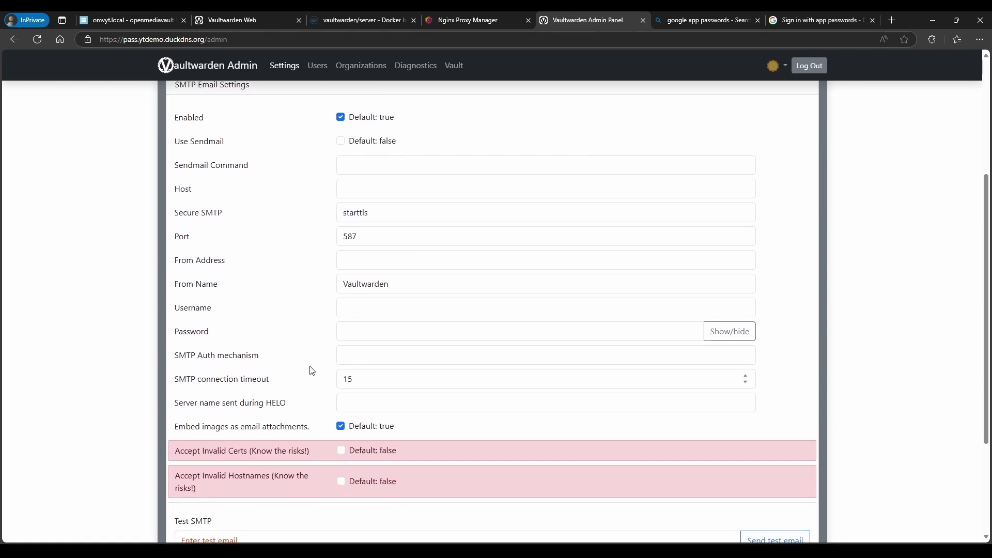
scroll(310, 367, down, 4)
click(211, 385)
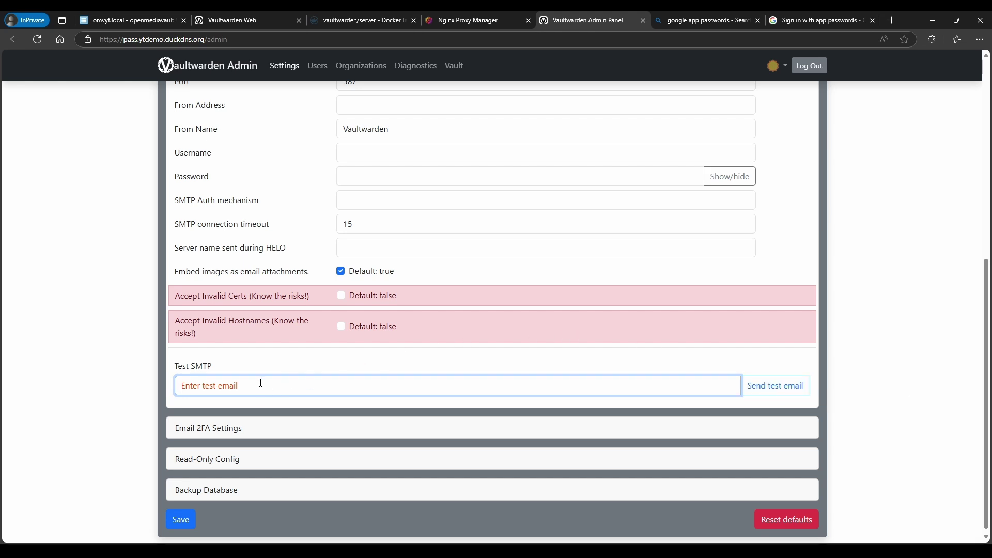
scroll(264, 372, up, 1)
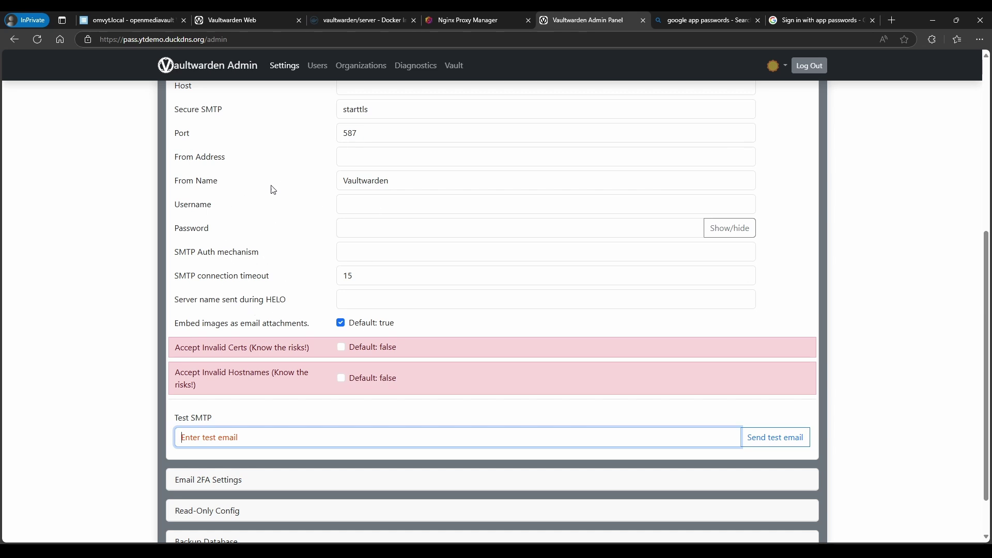
- Type 'admin@' on the Vaultwarden Web login page, then expand Email 2FA Settings in the Admin Panel
click(232, 21)
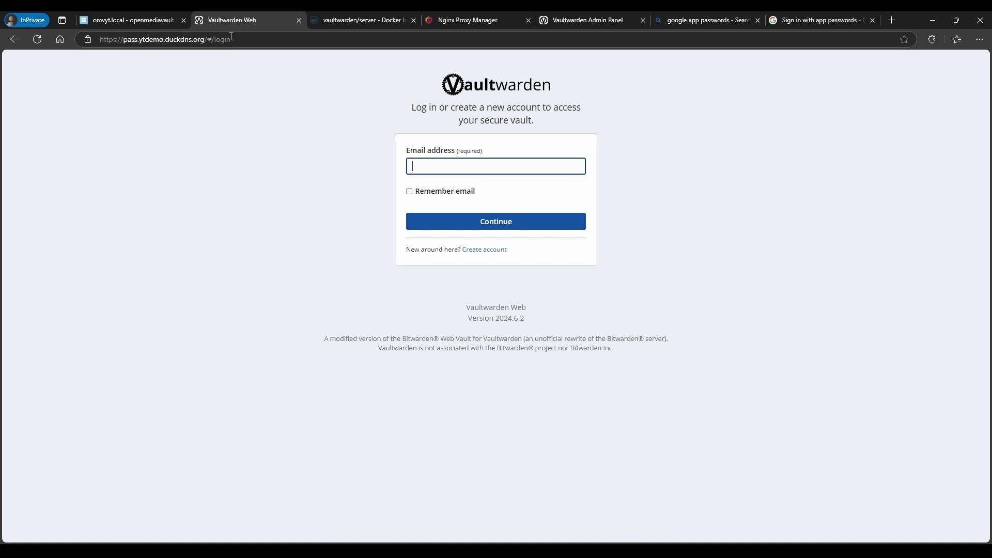
text(admin@)
click(602, 20)
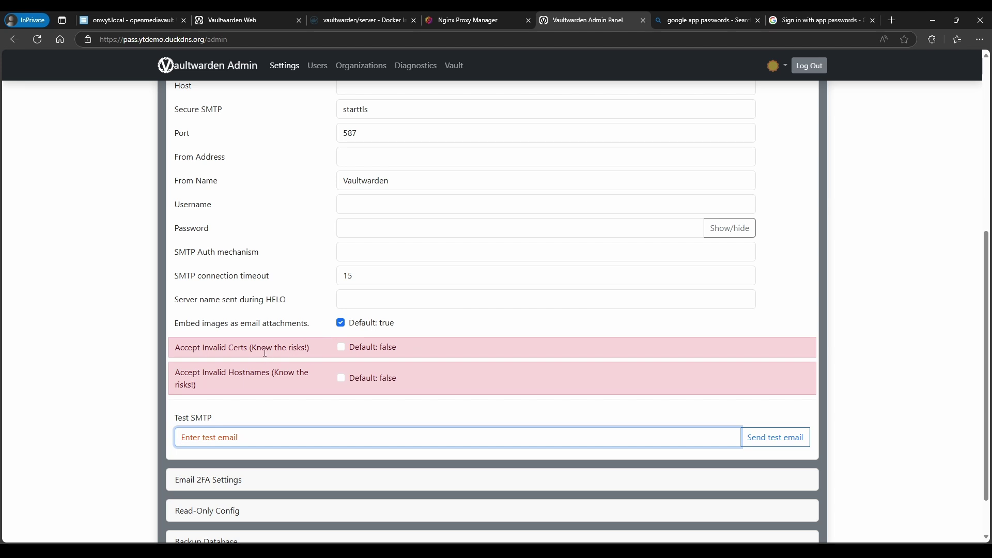
scroll(264, 352, down, 1)
click(205, 434)
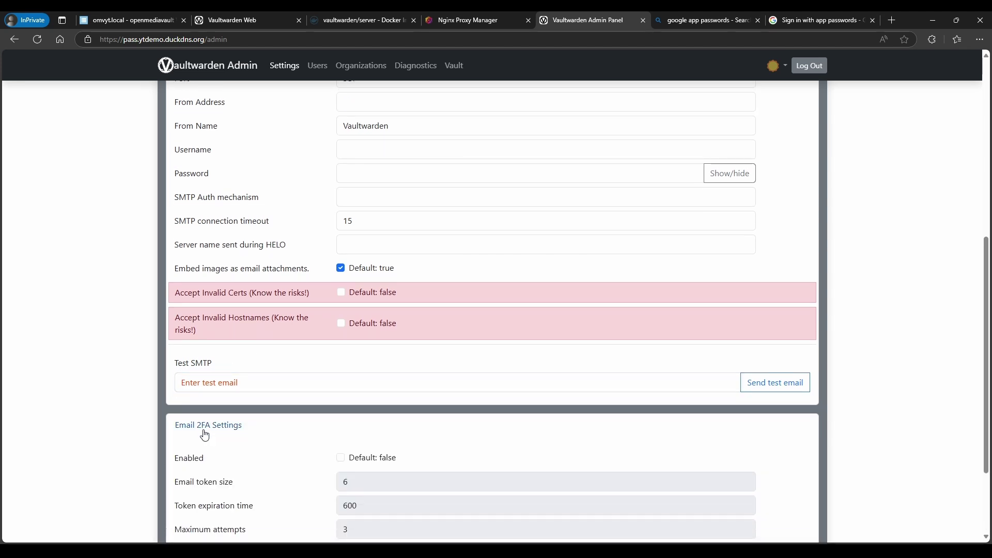
- Expand Yubikey settings and Advanced settings, showing Client IP header X-Real-IP and icon cache options
scroll(210, 428, down, 3)
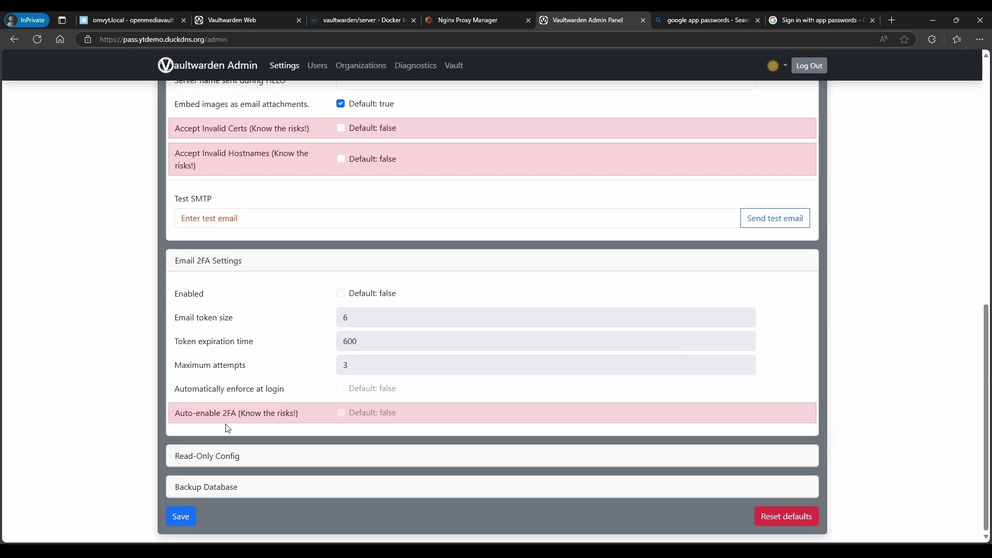
scroll(217, 453, up, 10)
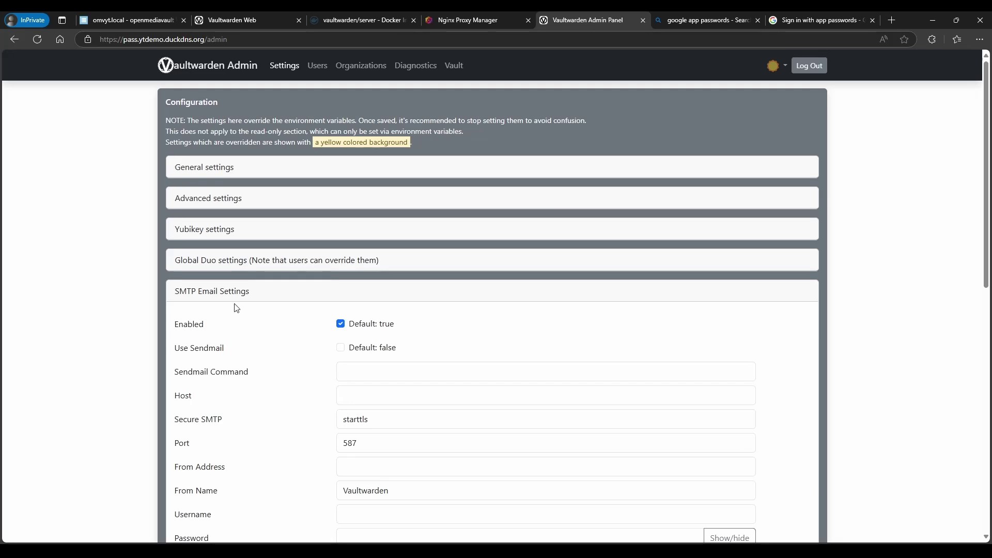
click(211, 231)
click(210, 198)
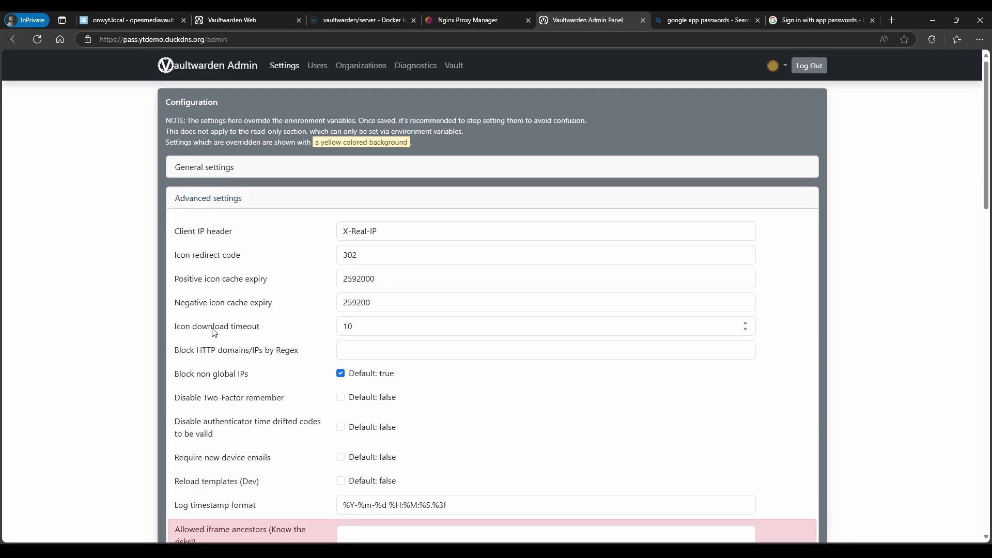
scroll(221, 366, down, 2)
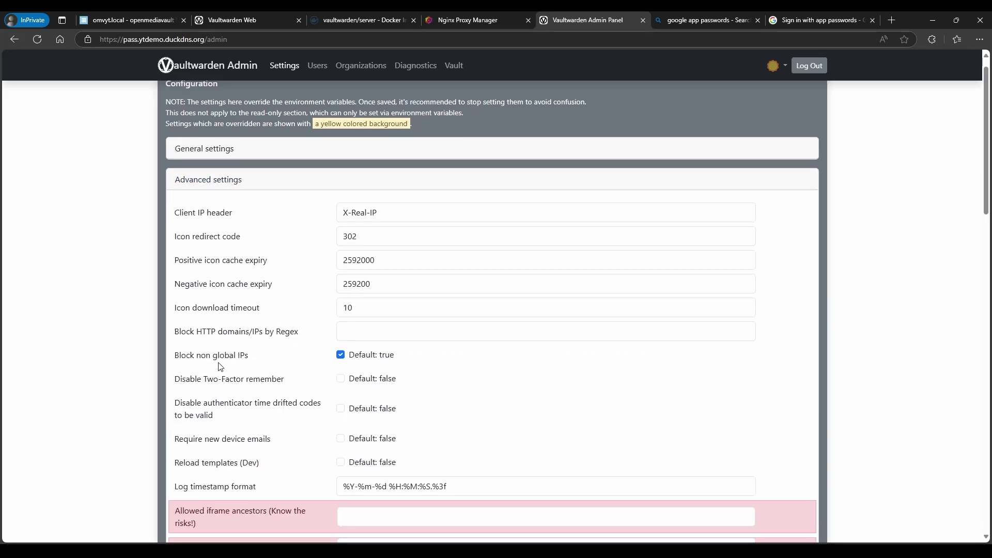
scroll(221, 366, up, 1)
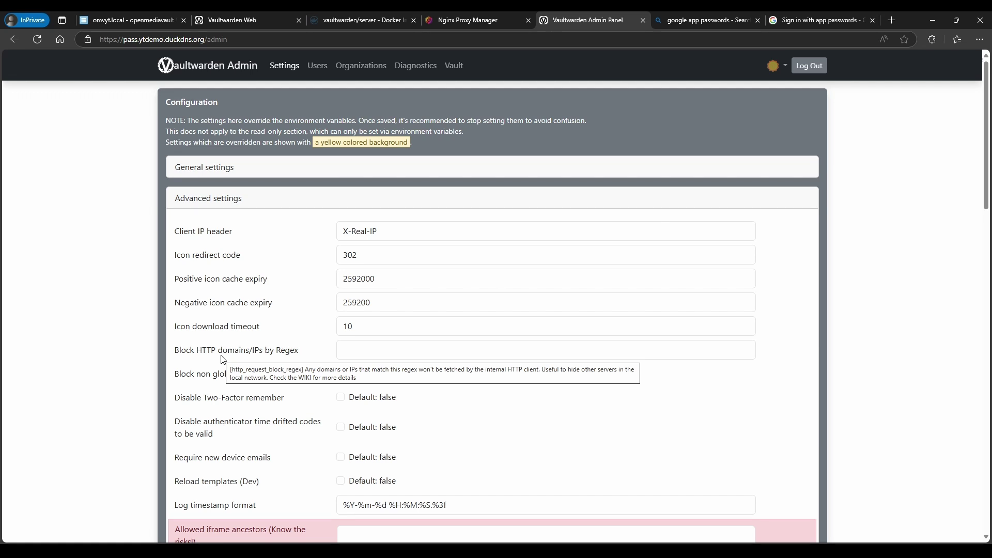